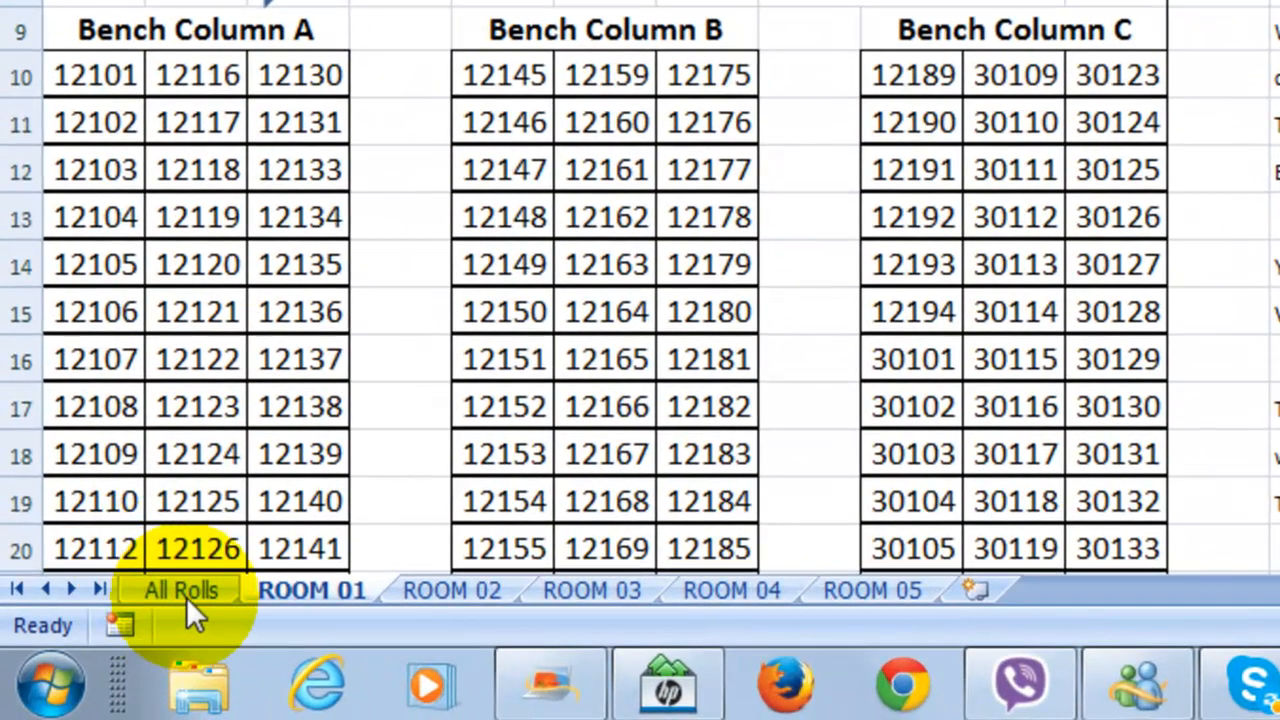
Look through the All Rolls list and the seat plans on the ROOM 01 to ROOM 05 sheets, ending on ROOM 01
{"action": "left_click", "coordinate": [178, 600]}
{"action": "left_click", "coordinate": [192, 592]}
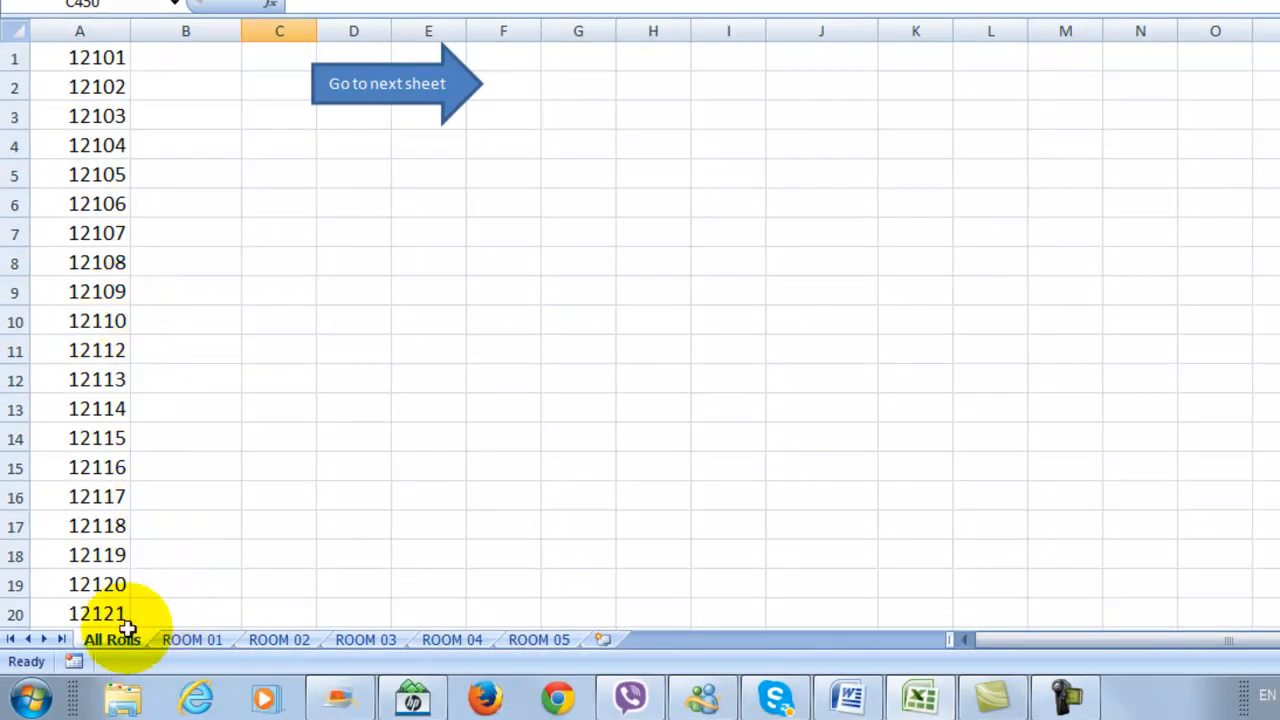
{"action": "left_click", "coordinate": [196, 641]}
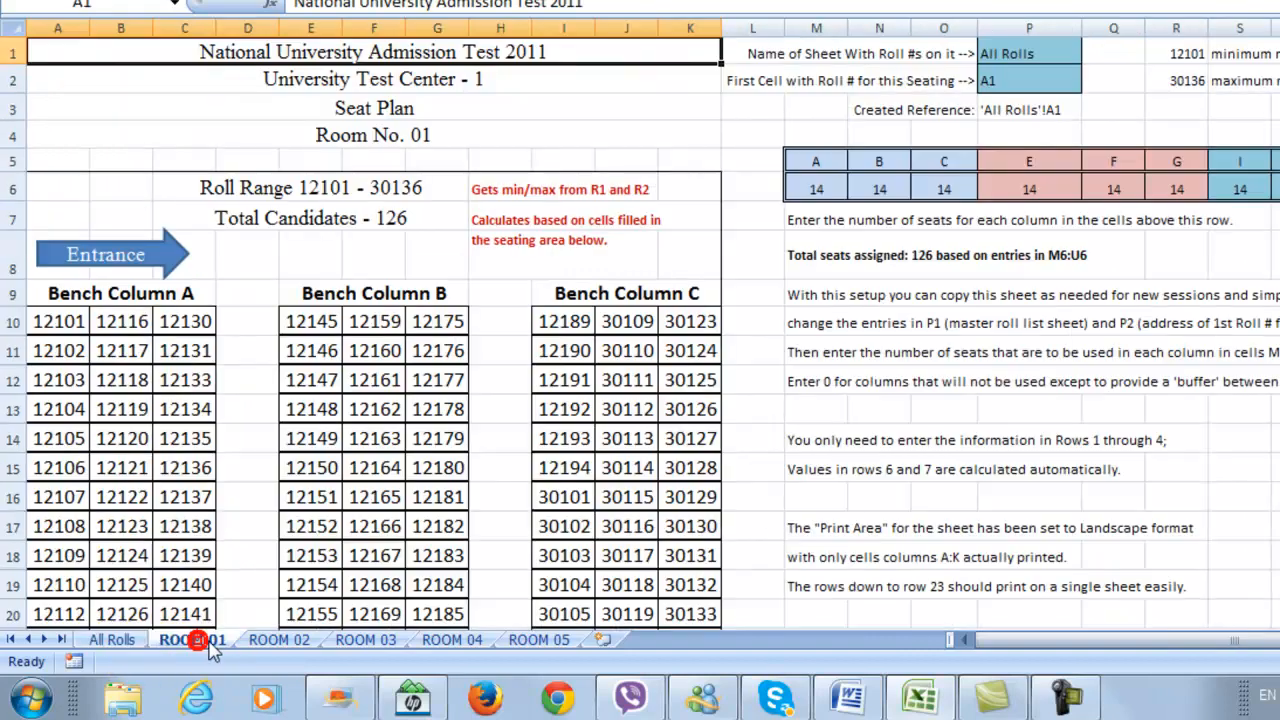
{"action": "left_click", "coordinate": [279, 642]}
{"action": "left_click", "coordinate": [368, 640]}
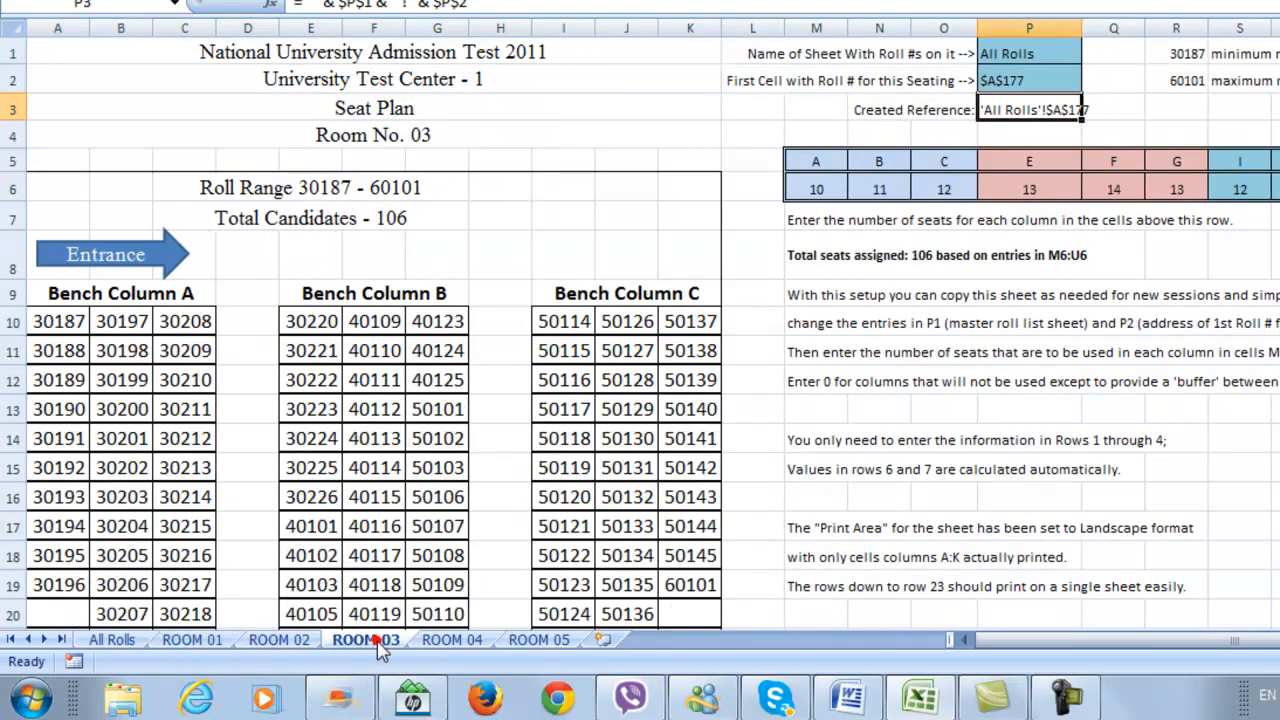
{"action": "left_click", "coordinate": [452, 640]}
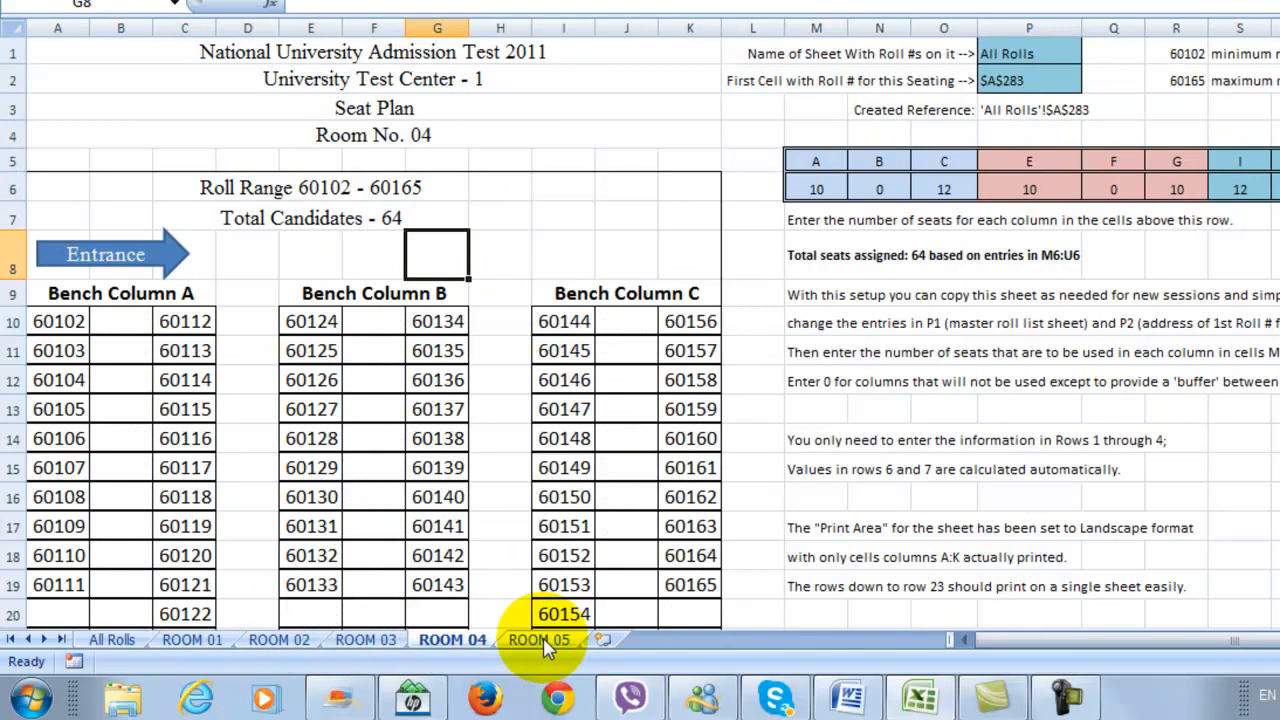
{"action": "left_click", "coordinate": [539, 640]}
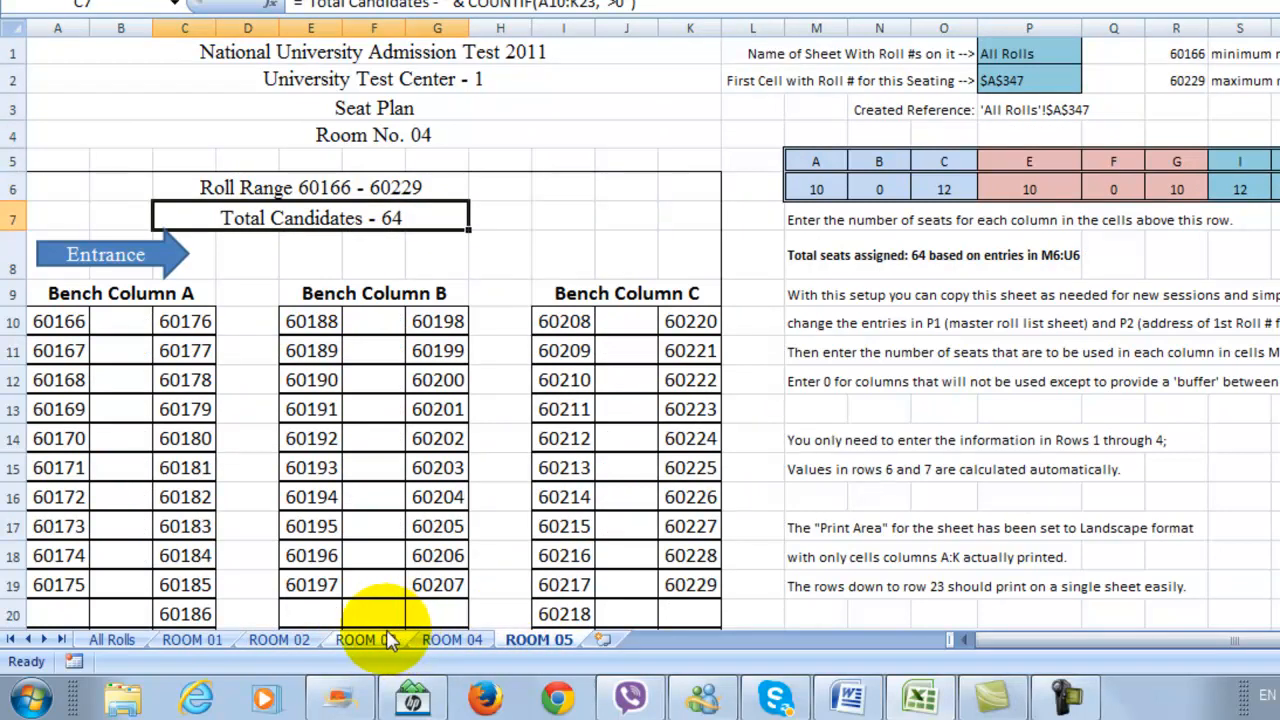
{"action": "left_click", "coordinate": [193, 641]}
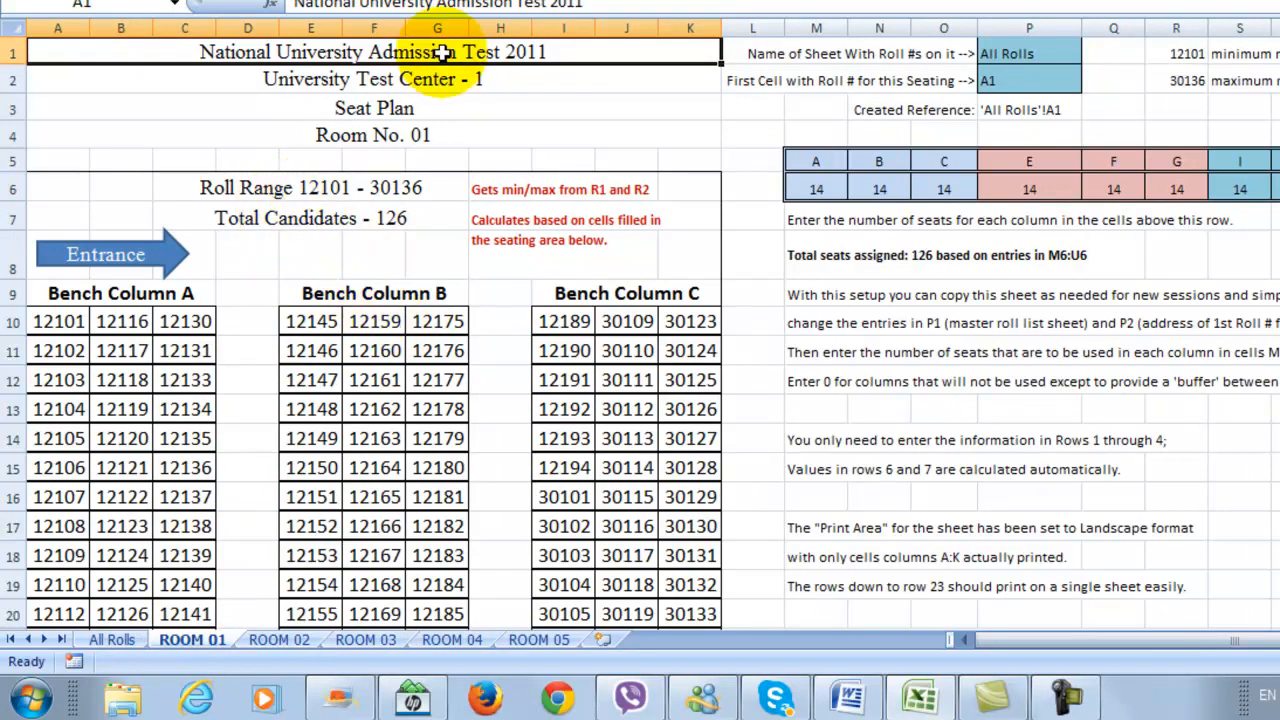
Examine the ROOM 01 heading rows: test name, test center, Seat Plan title and room number
{"action": "left_click_drag", "start_coordinate": [425, 70], "coordinate": [449, 277]}
{"action": "left_click", "coordinate": [522, 114]}
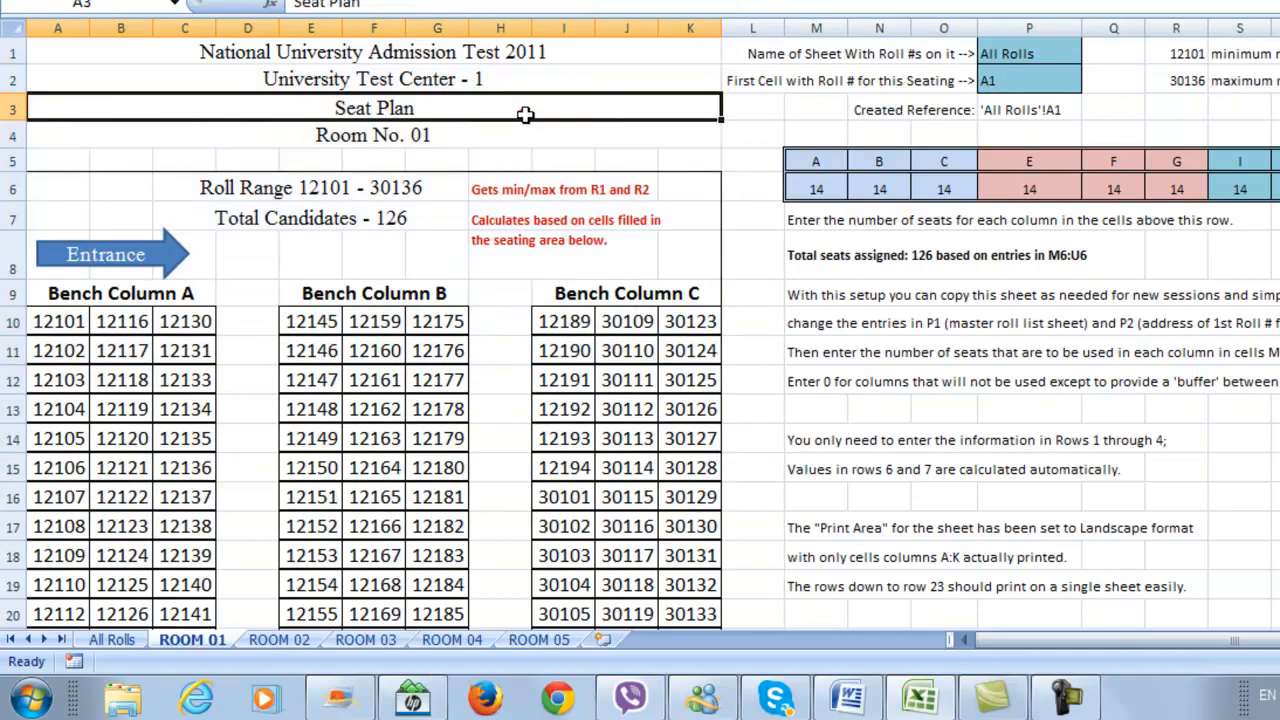
{"action": "left_click", "coordinate": [1124, 106]}
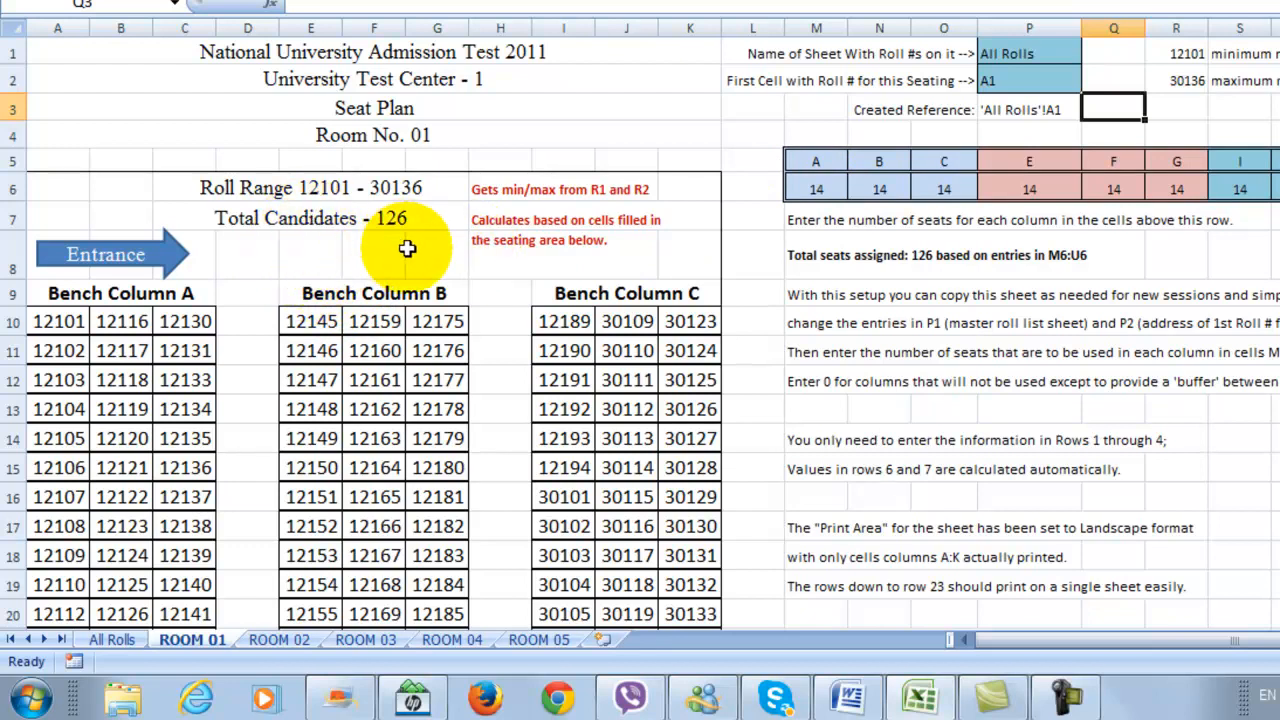
{"action": "scroll", "coordinate": [246, 240], "scroll_direction": "down", "scroll_amount": 3}
{"action": "scroll", "coordinate": [246, 240], "scroll_direction": "up", "scroll_amount": 3}
{"action": "left_click", "coordinate": [390, 60]}
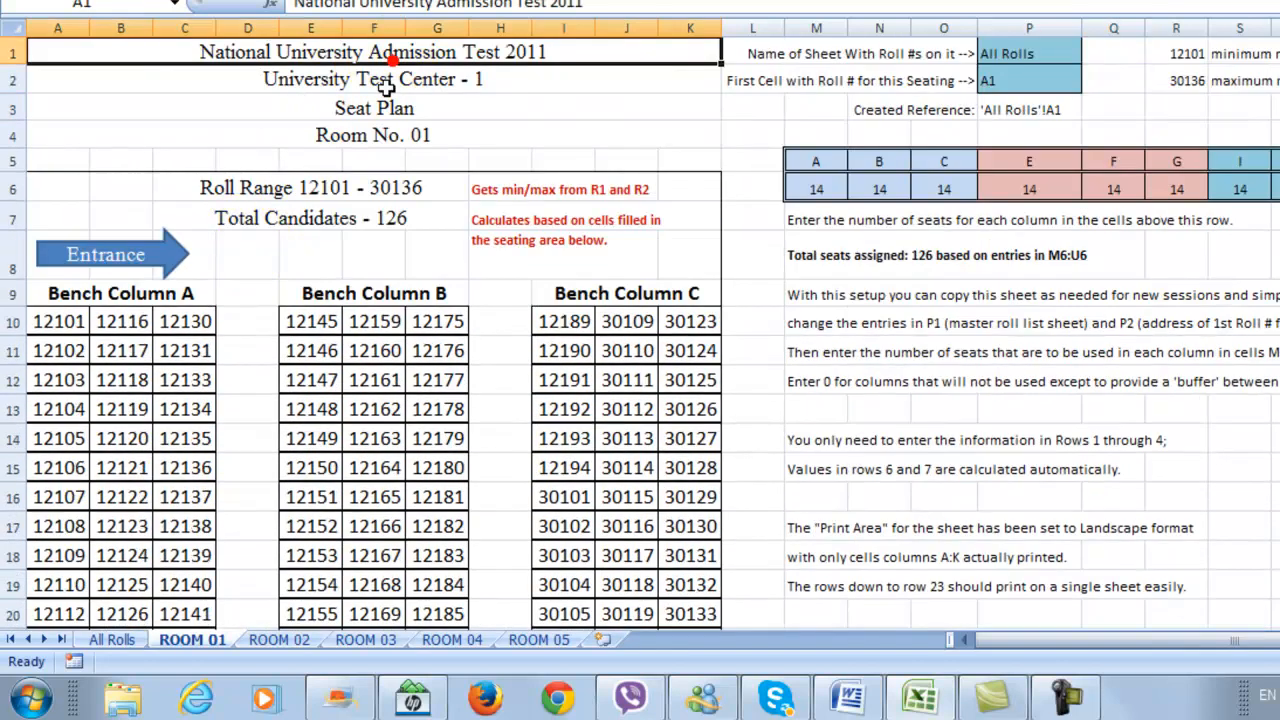
{"action": "left_click", "coordinate": [397, 82]}
{"action": "left_click", "coordinate": [396, 108]}
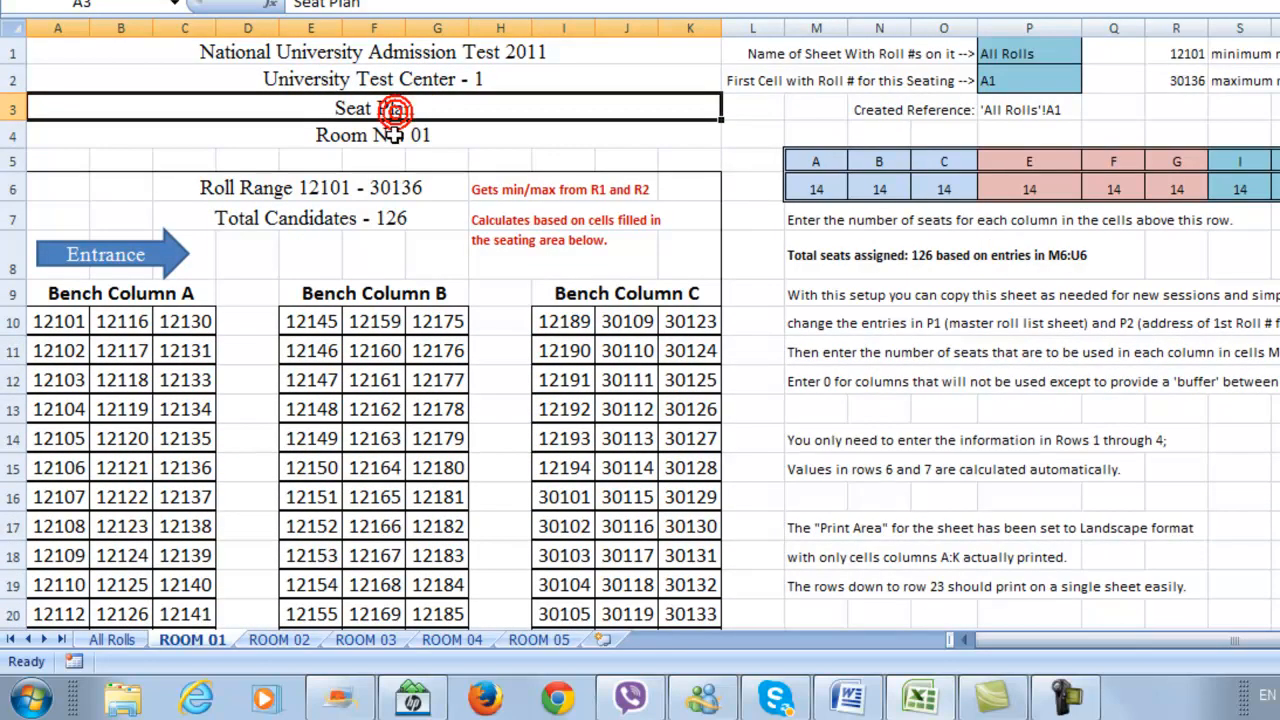
{"action": "left_click", "coordinate": [390, 138]}
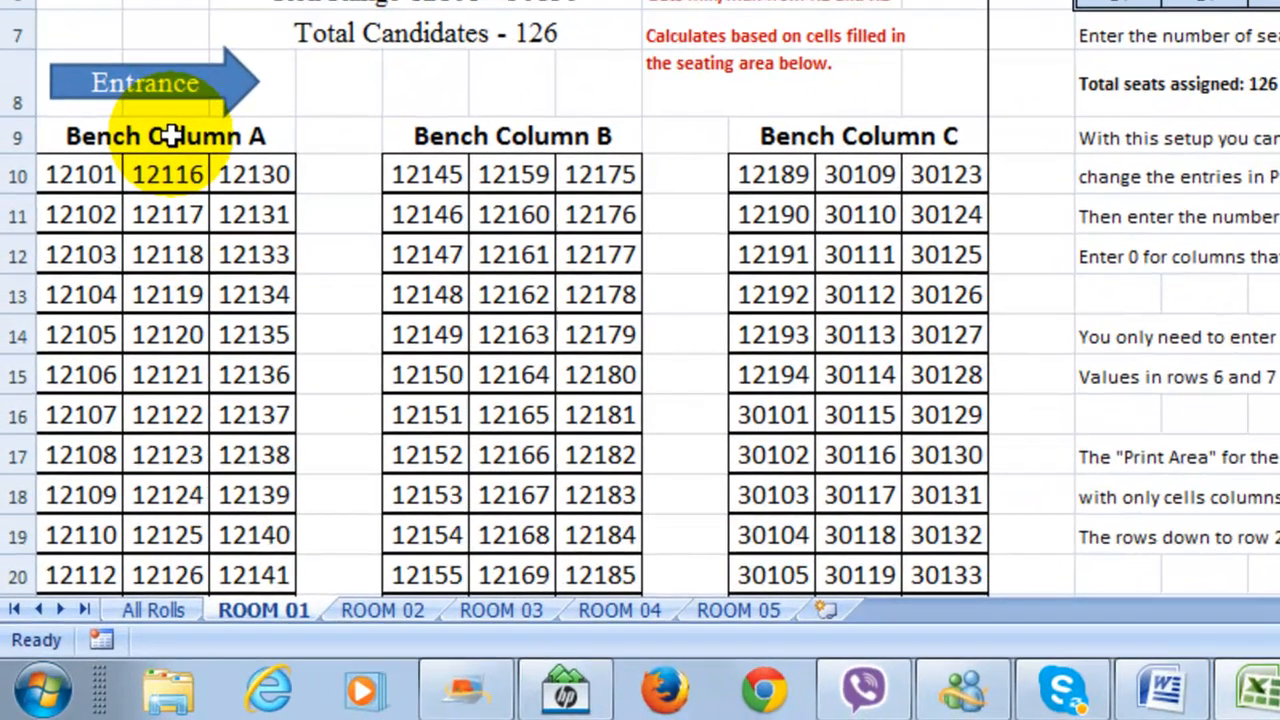
Examine the three bench column headings and the three seat columns of Bench Column A on ROOM 01
{"action": "left_click", "coordinate": [172, 136]}
{"action": "left_click", "coordinate": [523, 131]}
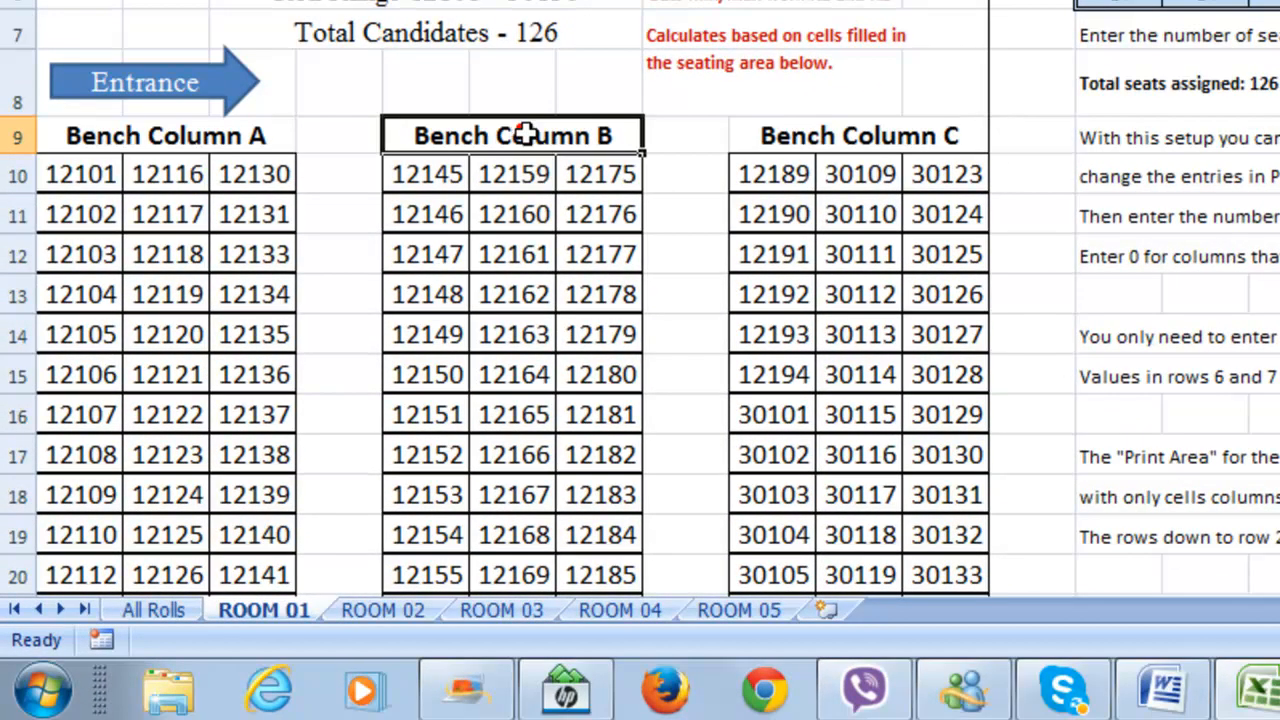
{"action": "left_click", "coordinate": [815, 135]}
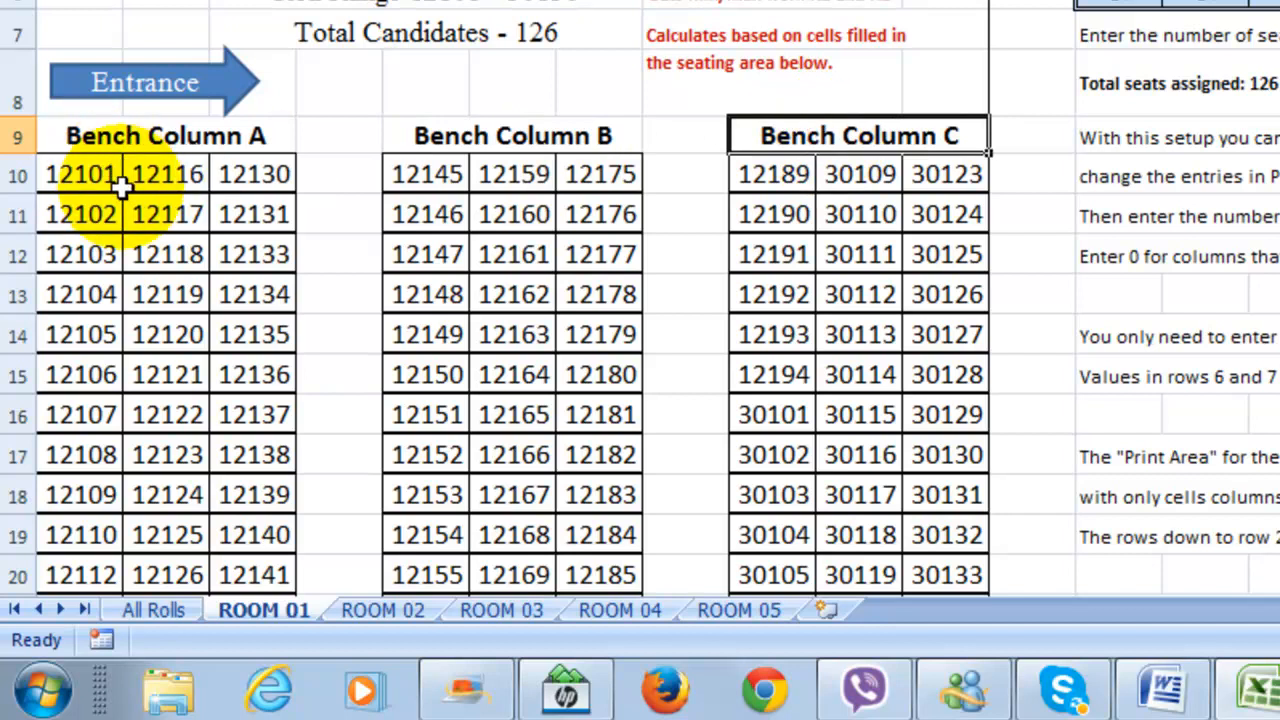
{"action": "left_click", "coordinate": [72, 175]}
{"action": "left_click", "coordinate": [155, 175]}
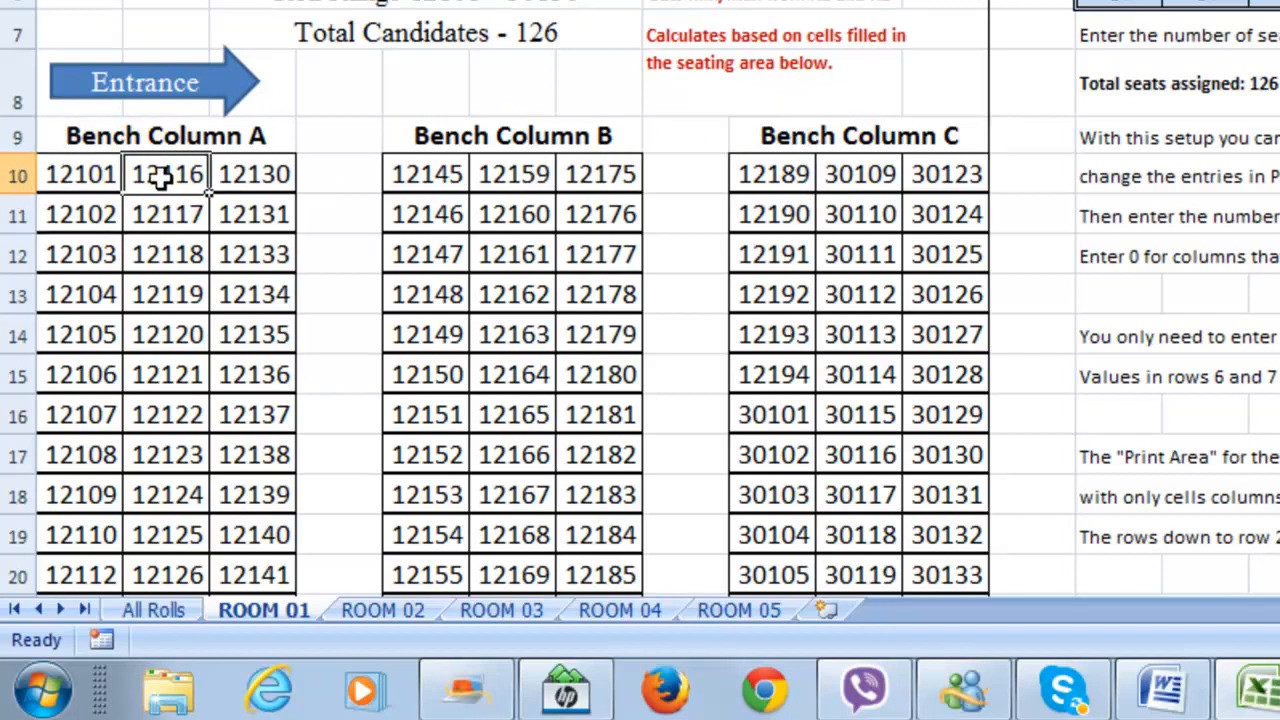
{"action": "left_click", "coordinate": [255, 174]}
{"action": "left_click", "coordinate": [82, 175]}
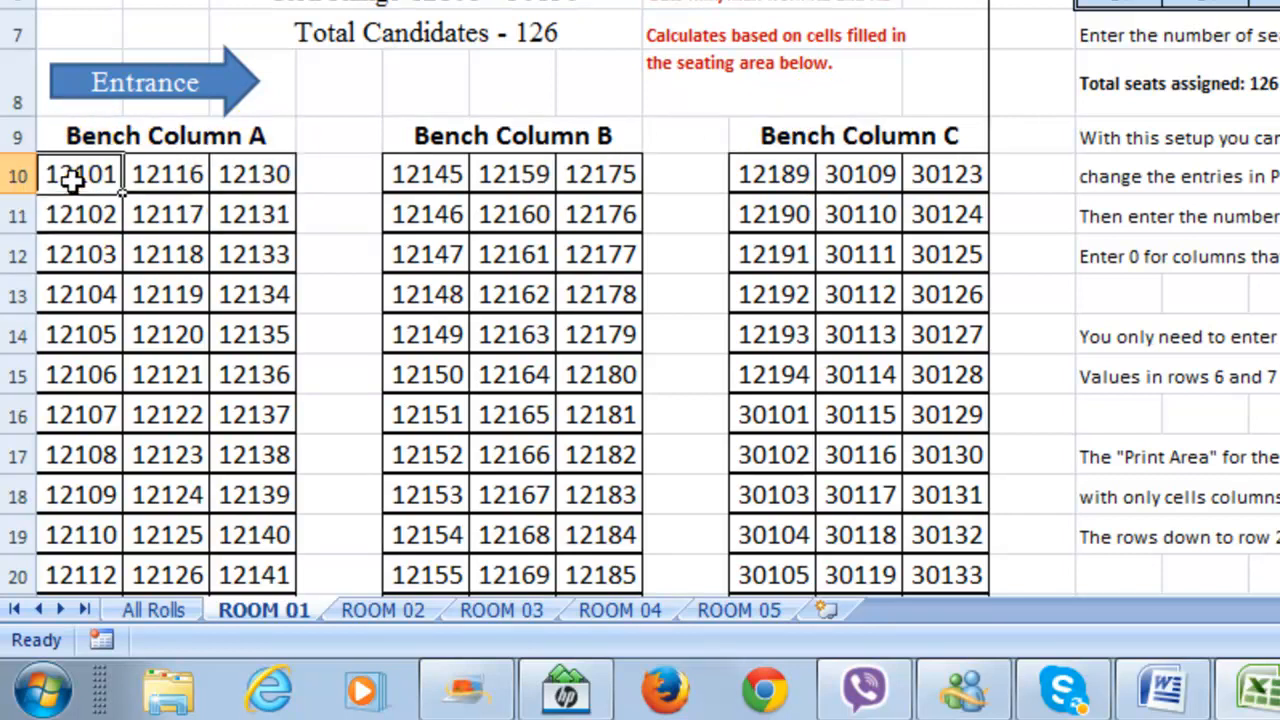
{"action": "left_click", "coordinate": [247, 176]}
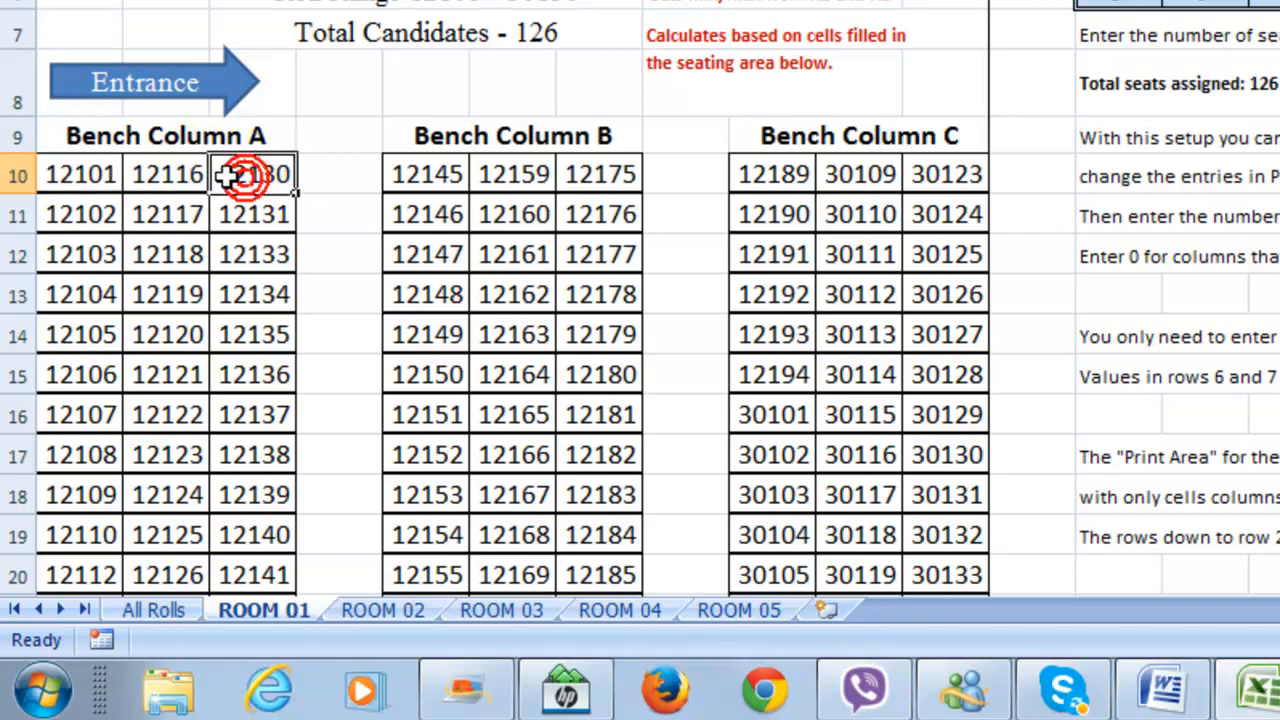
{"action": "left_click", "coordinate": [161, 176]}
{"action": "left_click", "coordinate": [88, 177]}
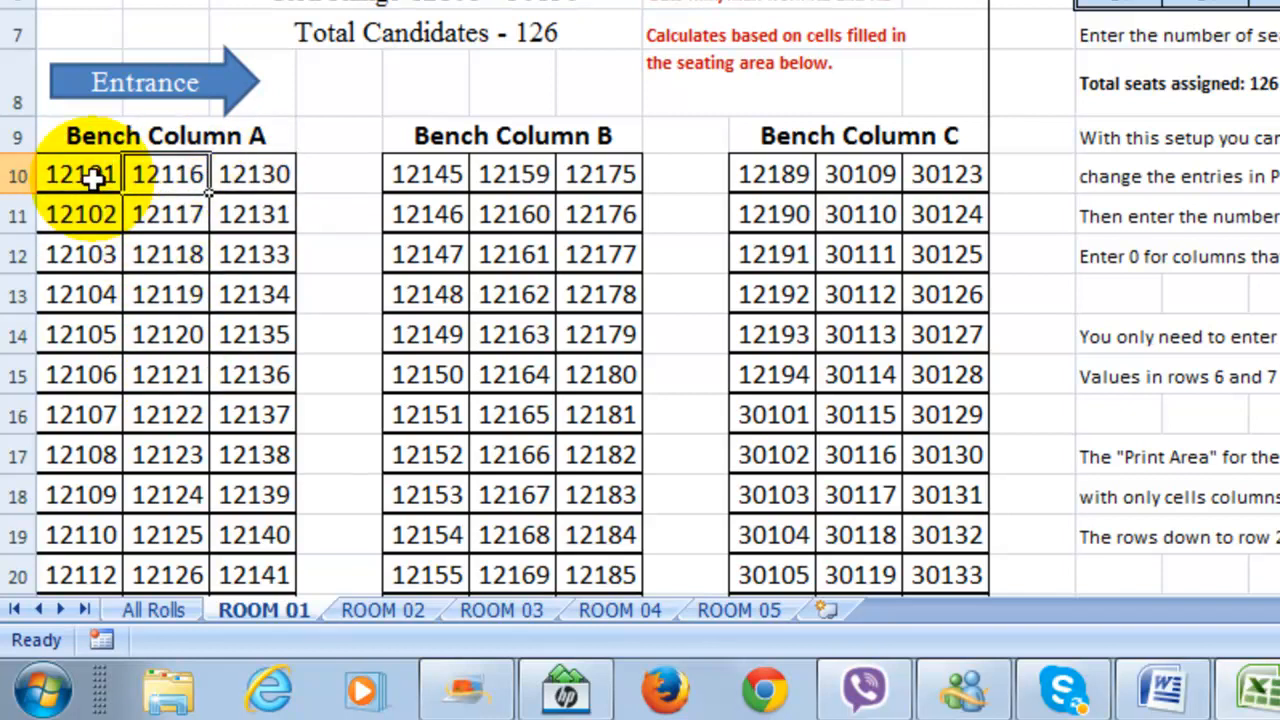
{"action": "left_click", "coordinate": [174, 180]}
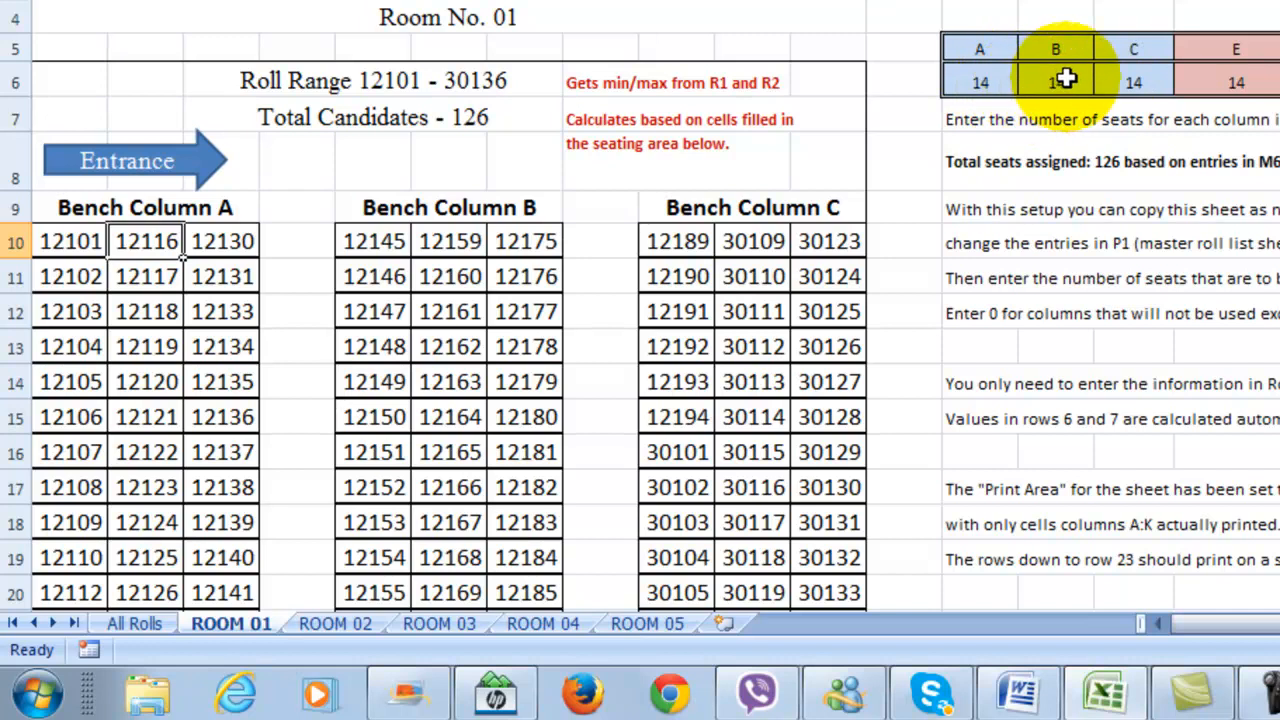
Set the number of seats for column B to 0 in the ROOM 01 seat-count table
{"action": "left_click", "coordinate": [1066, 84]}
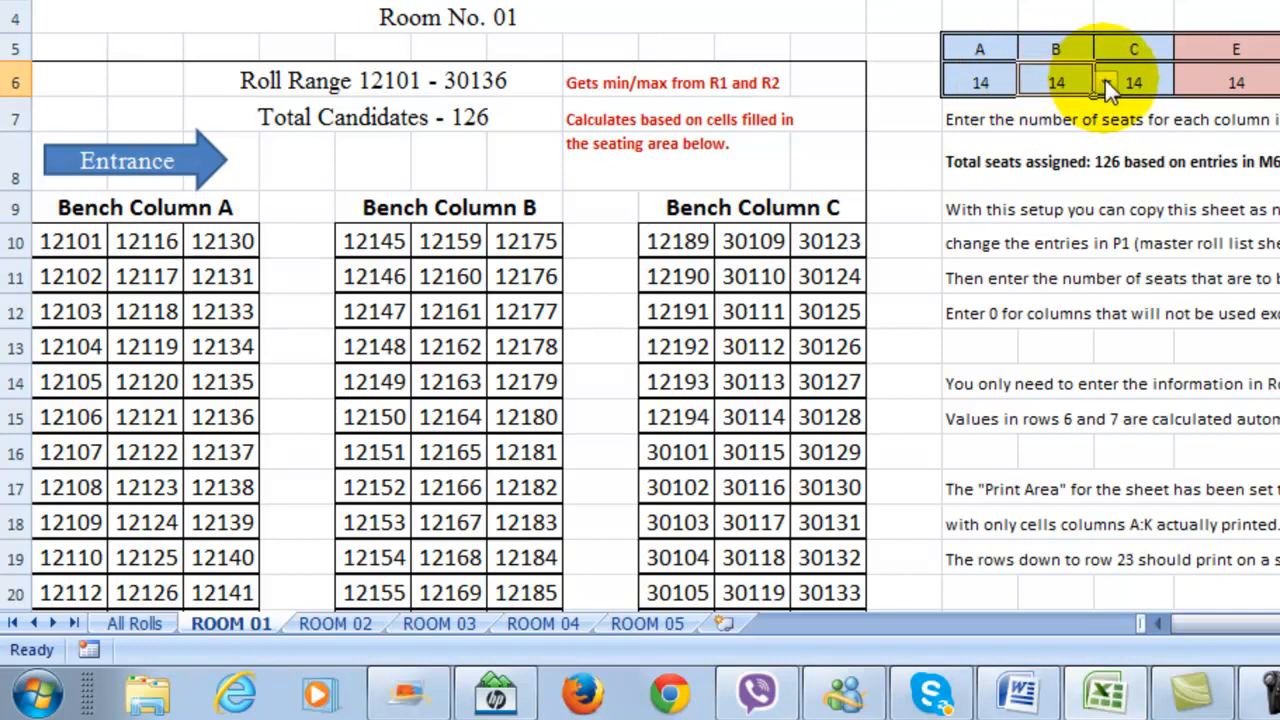
{"action": "left_click", "coordinate": [1105, 81]}
{"action": "left_click", "coordinate": [1105, 161]}
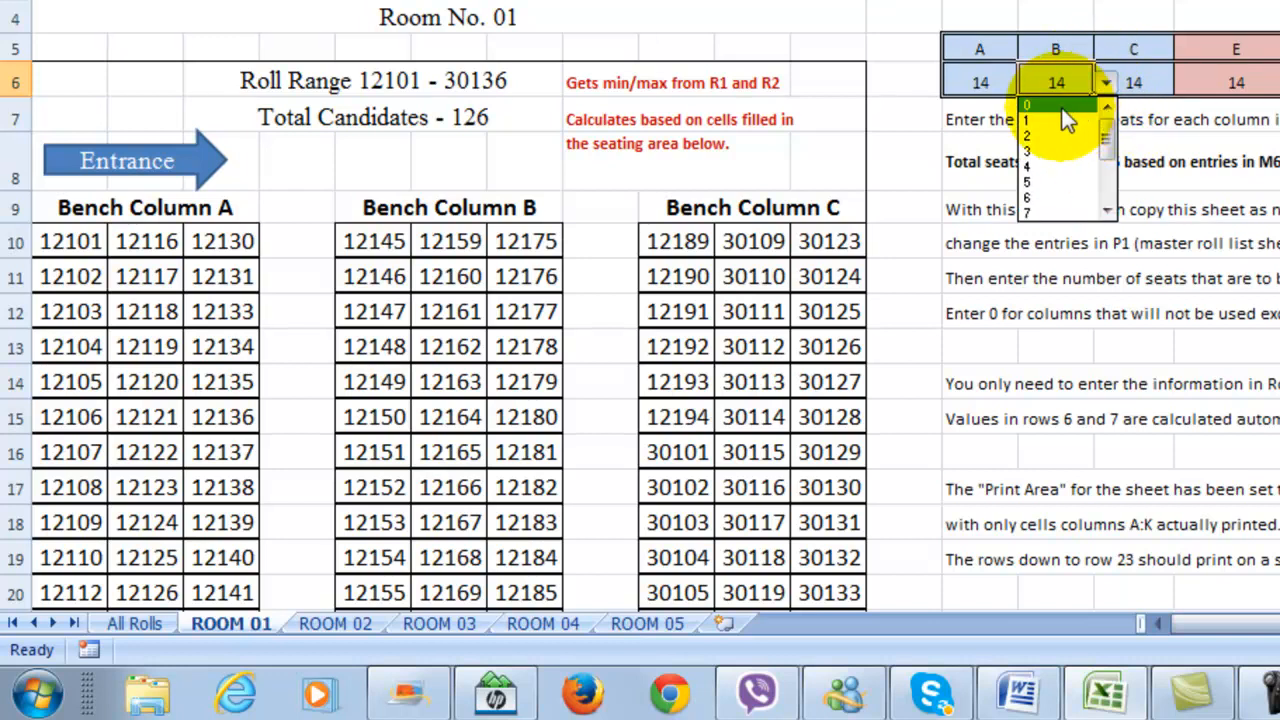
{"action": "left_click", "coordinate": [1066, 107]}
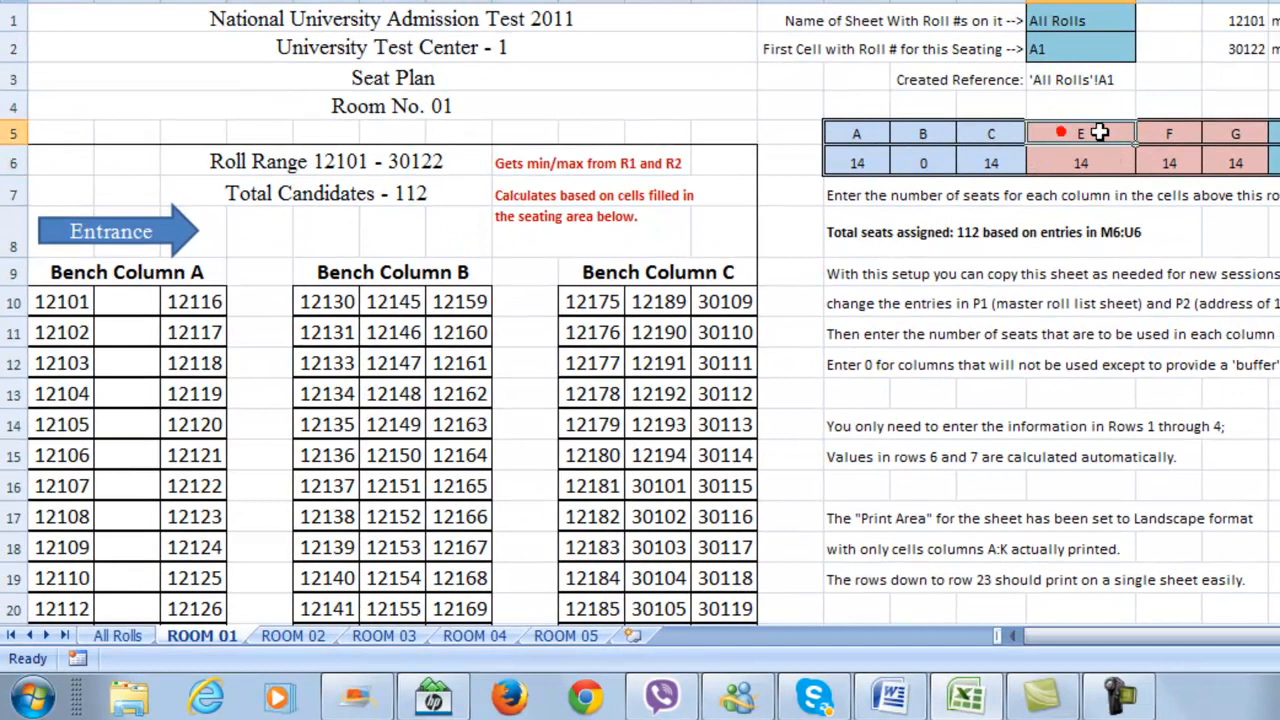
Set the number of seats for column F to 0 in the seat-count table
{"action": "left_click_drag", "start_coordinate": [1099, 133], "coordinate": [1204, 132]}
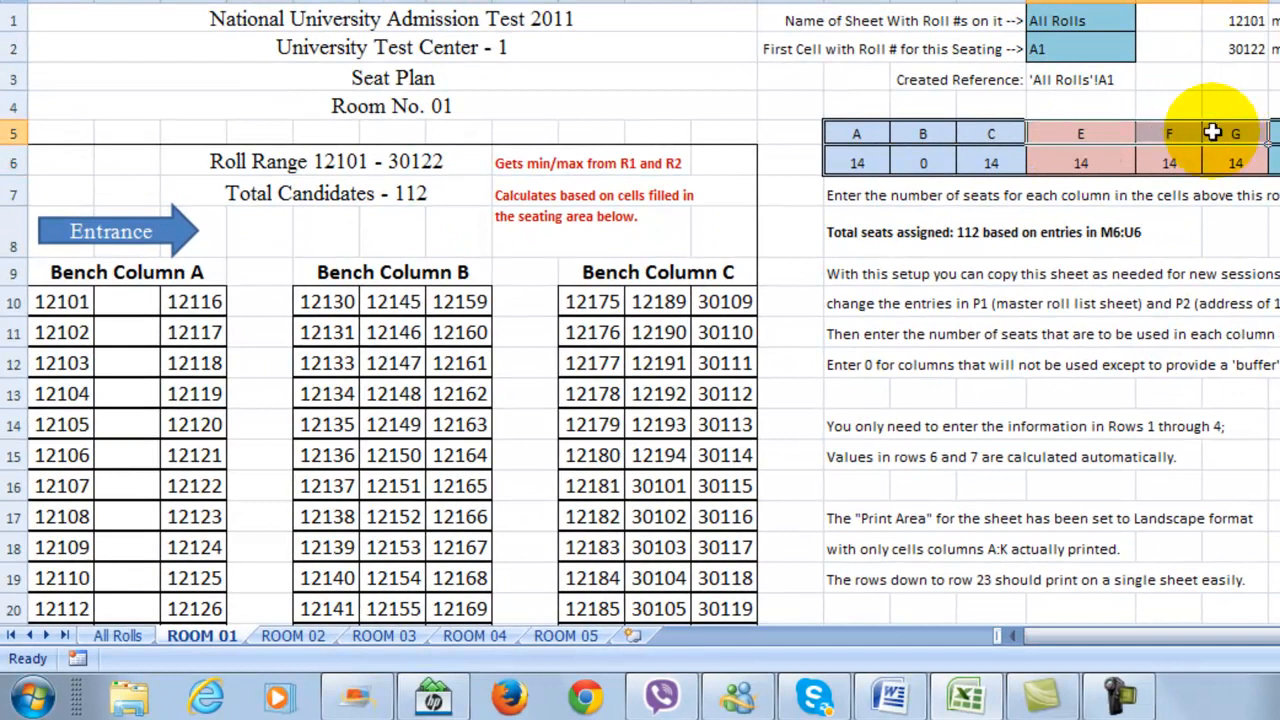
{"action": "left_click", "coordinate": [1068, 164]}
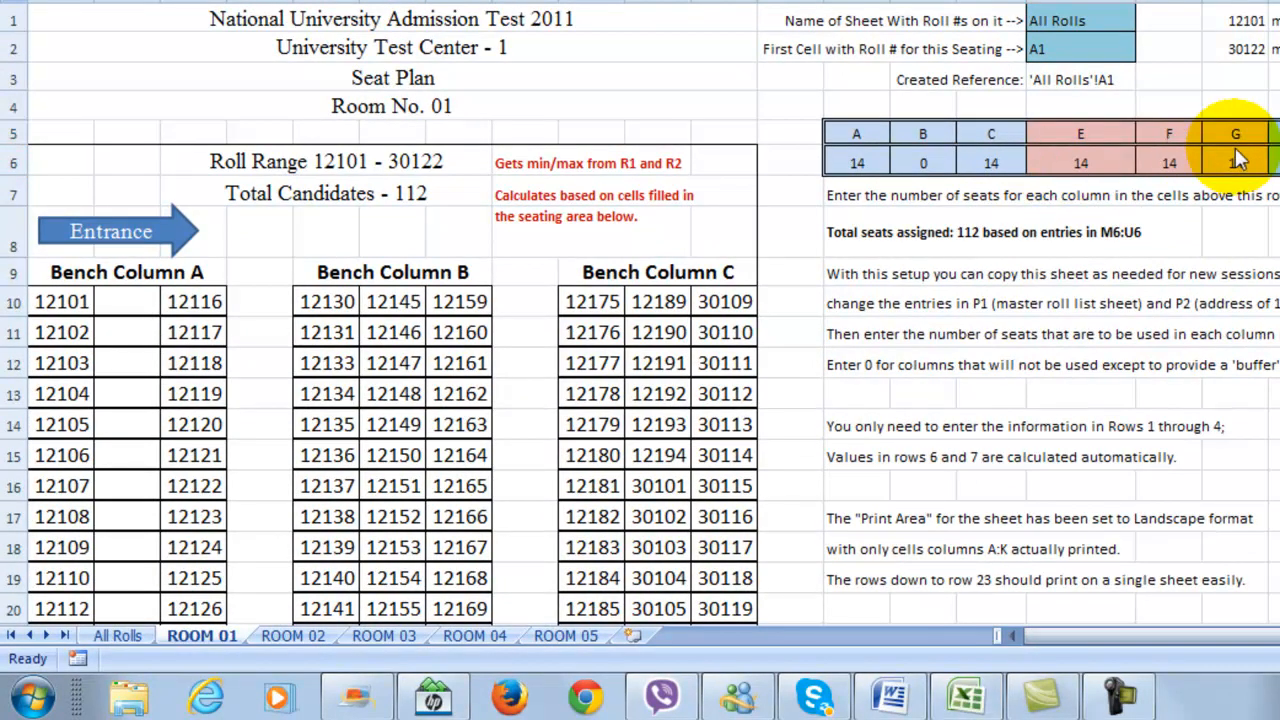
{"action": "left_click_drag", "start_coordinate": [1234, 146], "coordinate": [1174, 150]}
{"action": "left_click", "coordinate": [1168, 158]}
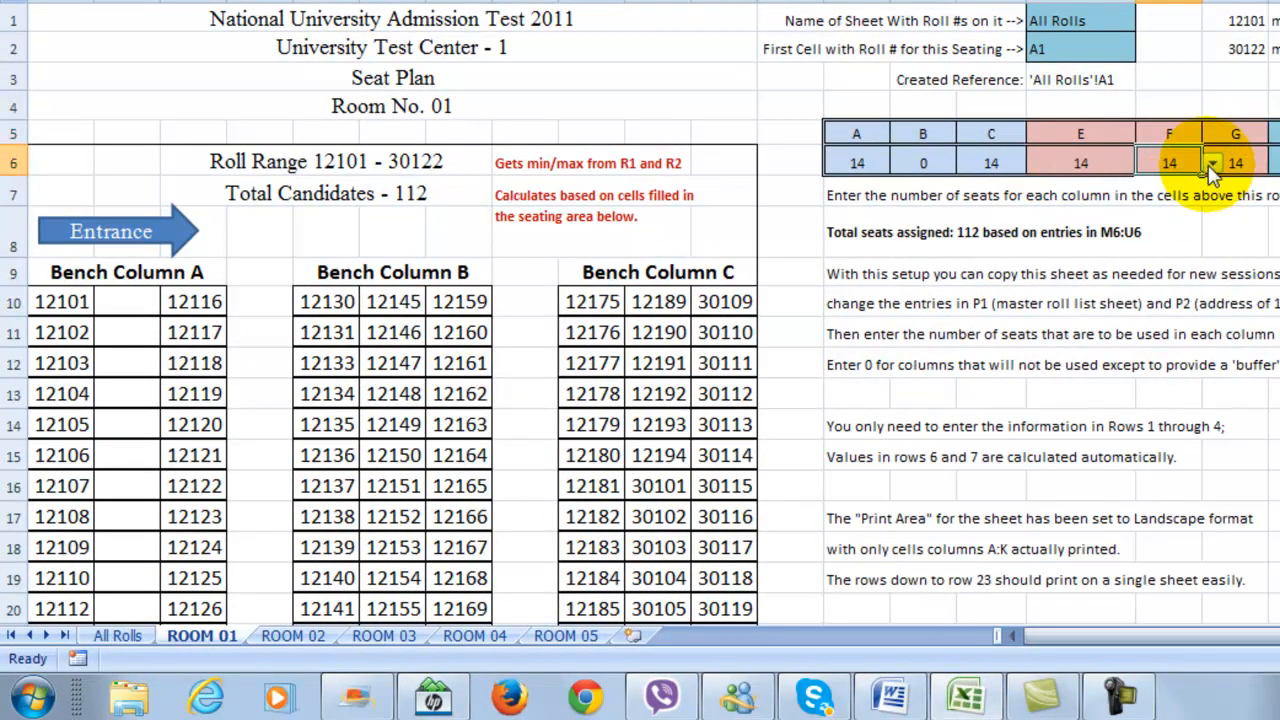
{"action": "left_click", "coordinate": [1211, 164]}
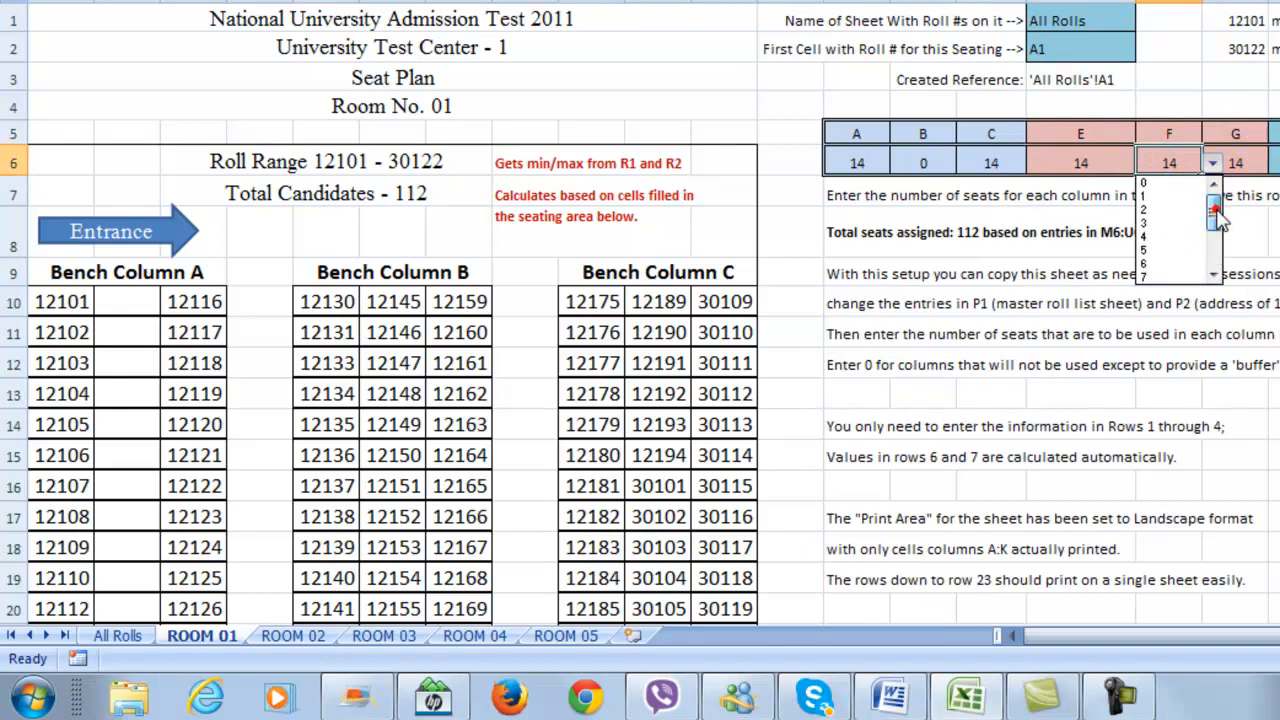
{"action": "left_click", "coordinate": [1178, 186]}
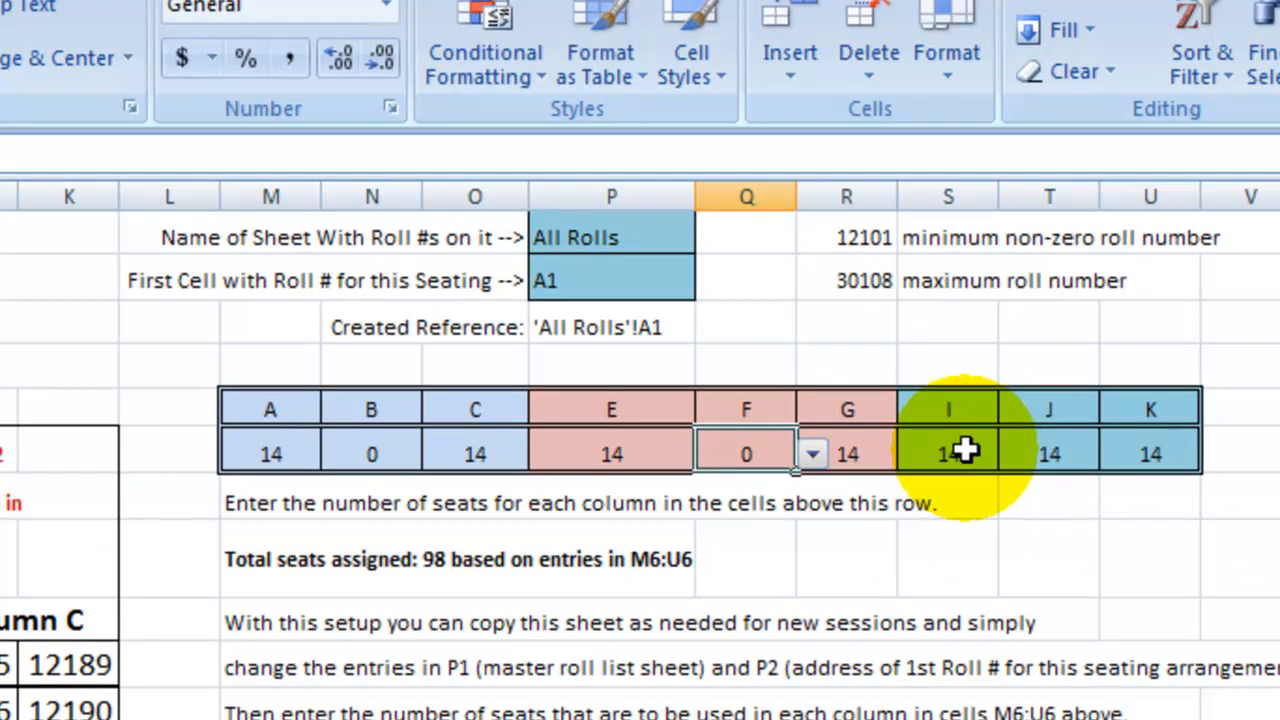
Set the number of seats for column J to 0 in the seat-count table
{"action": "left_click", "coordinate": [1057, 450]}
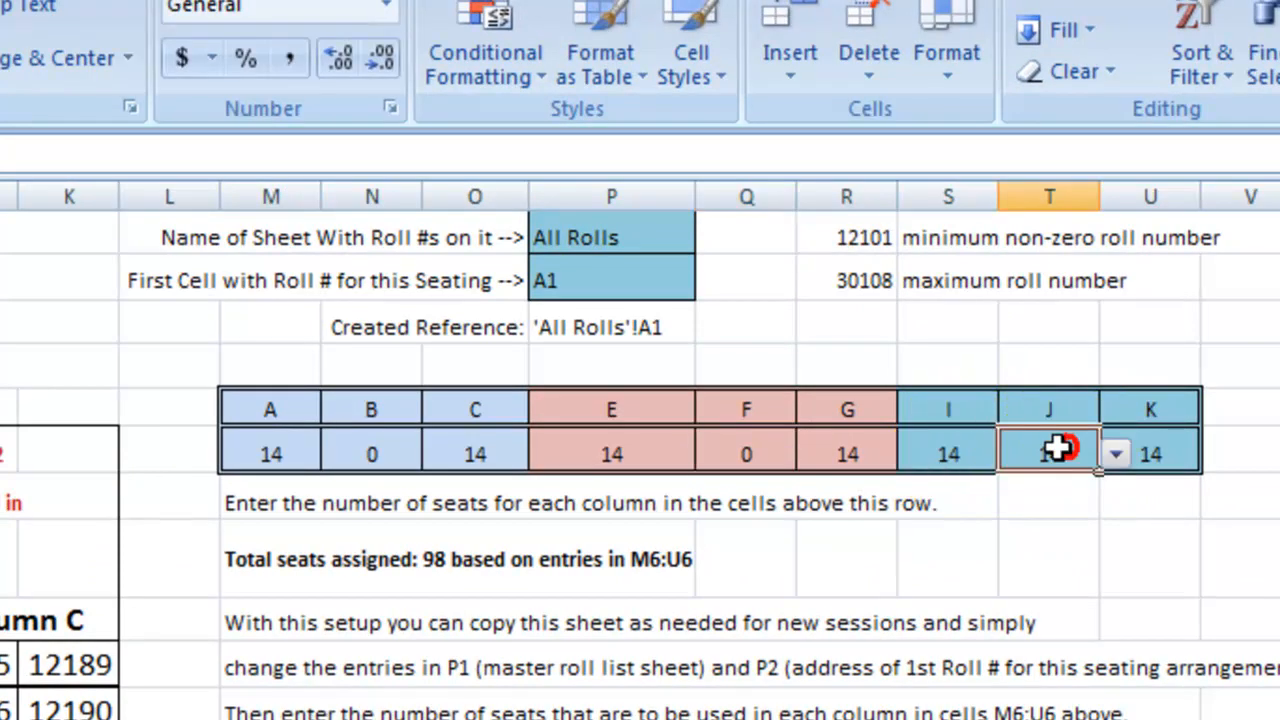
{"action": "left_click", "coordinate": [1116, 452]}
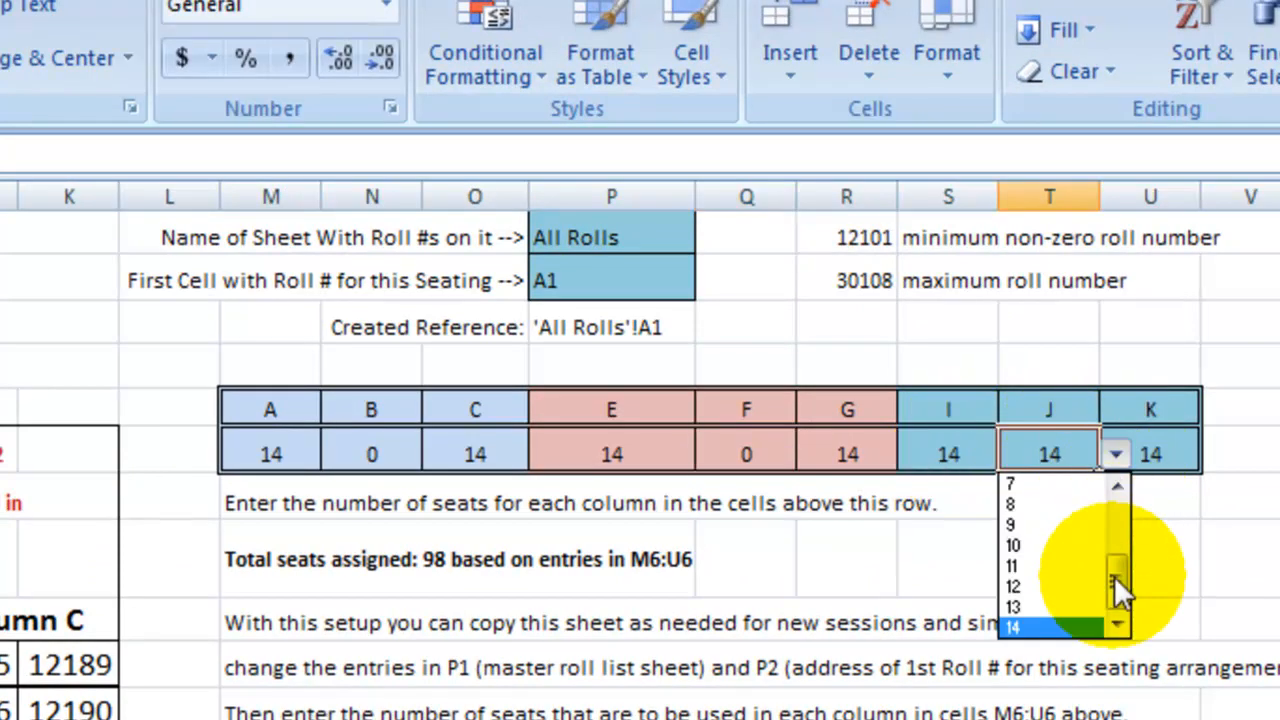
{"action": "left_click_drag", "start_coordinate": [1117, 592], "coordinate": [1118, 535]}
{"action": "left_click", "coordinate": [1063, 486]}
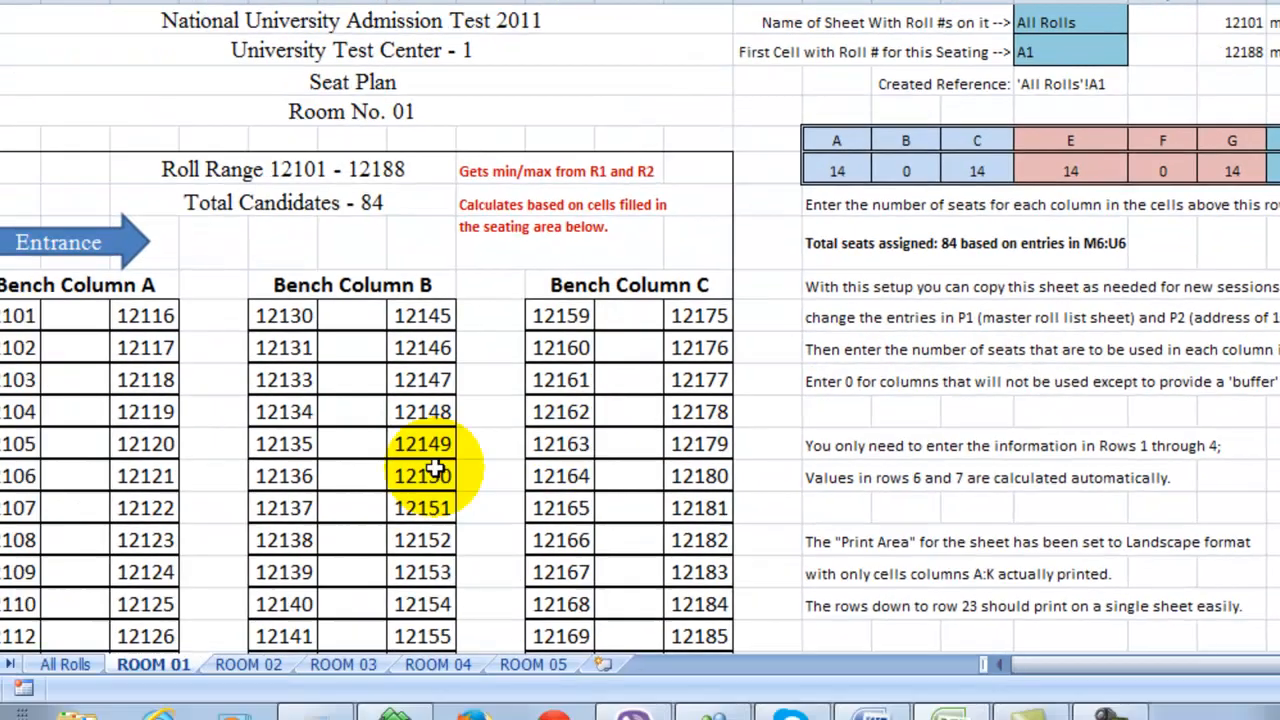
Review the ROOM 01 seating chart down to row 23, checking the middle seat column of each bench
{"action": "scroll", "coordinate": [446, 457], "scroll_direction": "down", "scroll_amount": 3}
{"action": "scroll", "coordinate": [446, 455], "scroll_direction": "up", "scroll_amount": 3}
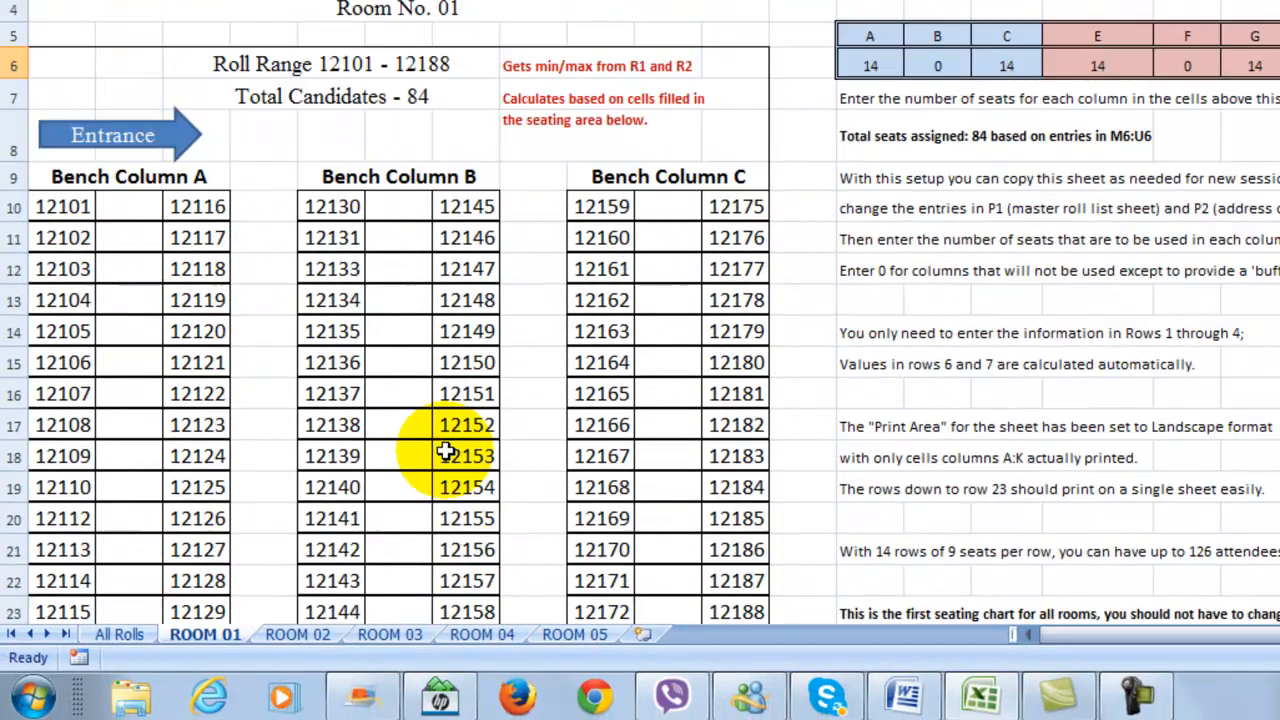
{"action": "scroll", "coordinate": [443, 412], "scroll_direction": "down", "scroll_amount": 1}
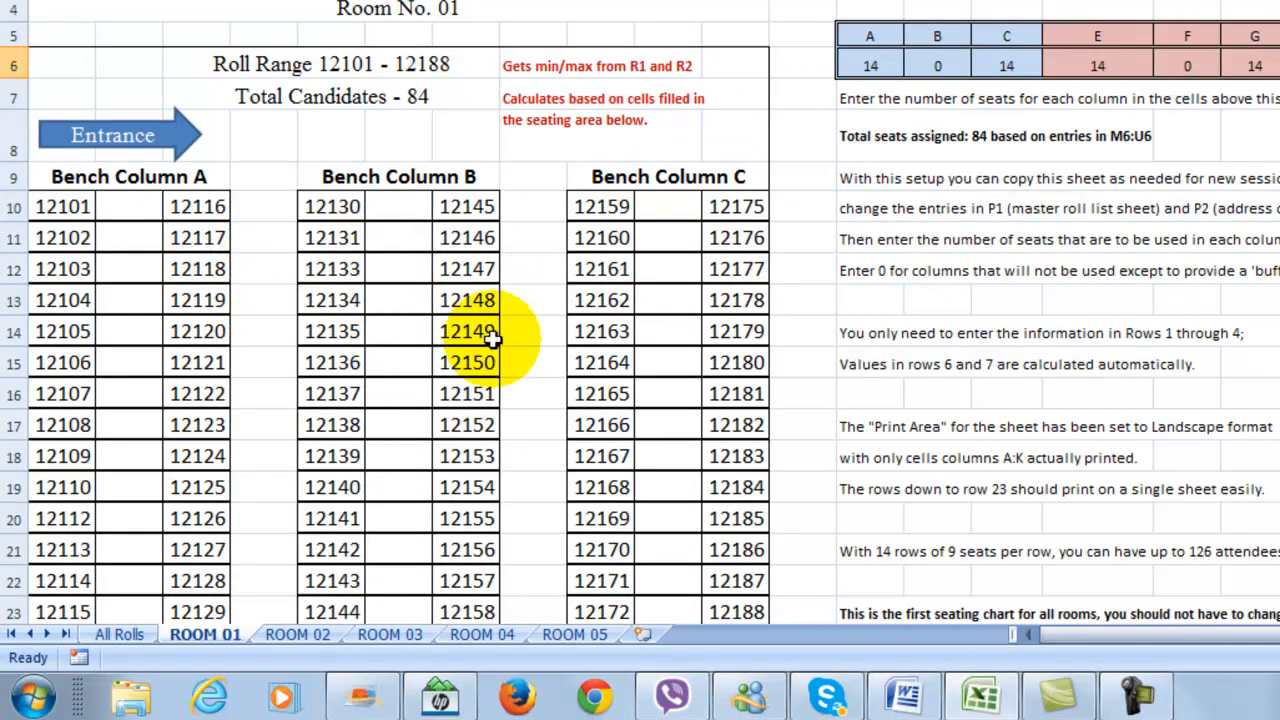
{"action": "scroll", "coordinate": [470, 330], "scroll_direction": "up", "scroll_amount": 1}
{"action": "scroll", "coordinate": [245, 340], "scroll_direction": "down", "scroll_amount": 1}
{"action": "scroll", "coordinate": [240, 345], "scroll_direction": "up", "scroll_amount": 1}
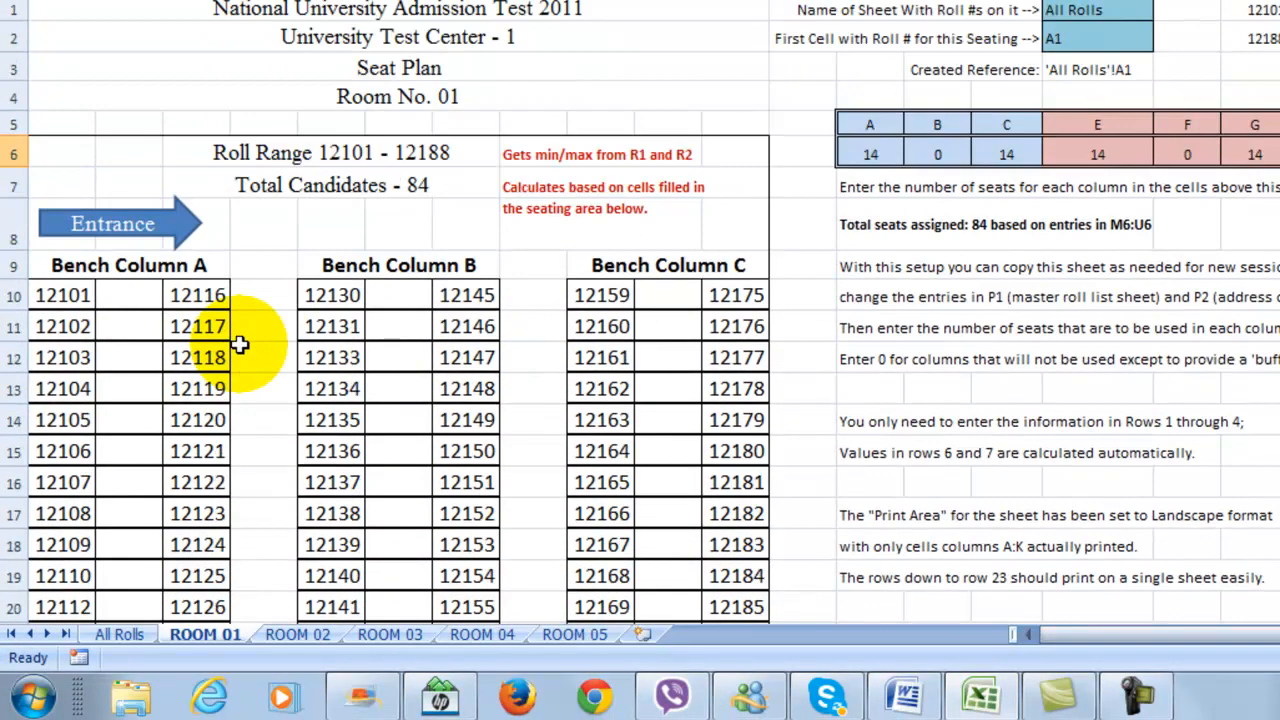
{"action": "scroll", "coordinate": [100, 350], "scroll_direction": "down", "scroll_amount": 1}
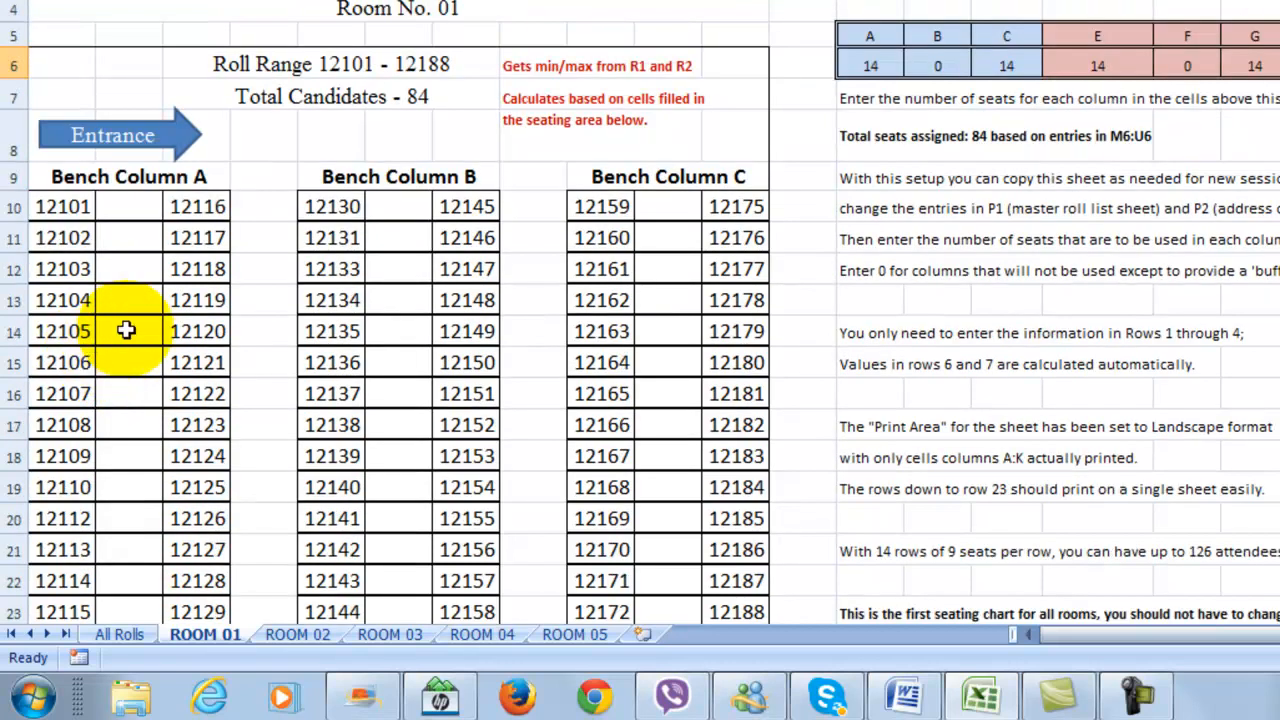
{"action": "scroll", "coordinate": [71, 477], "scroll_direction": "down", "scroll_amount": 2}
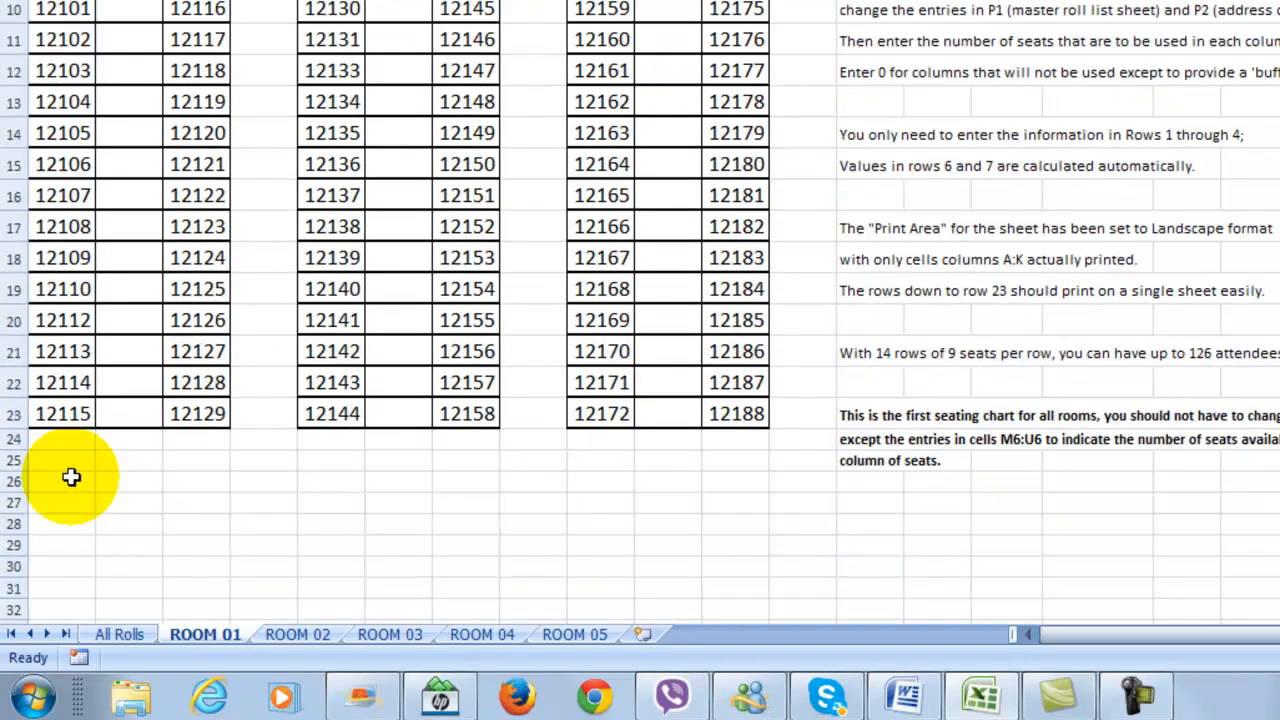
{"action": "scroll", "coordinate": [94, 414], "scroll_direction": "up", "scroll_amount": 3}
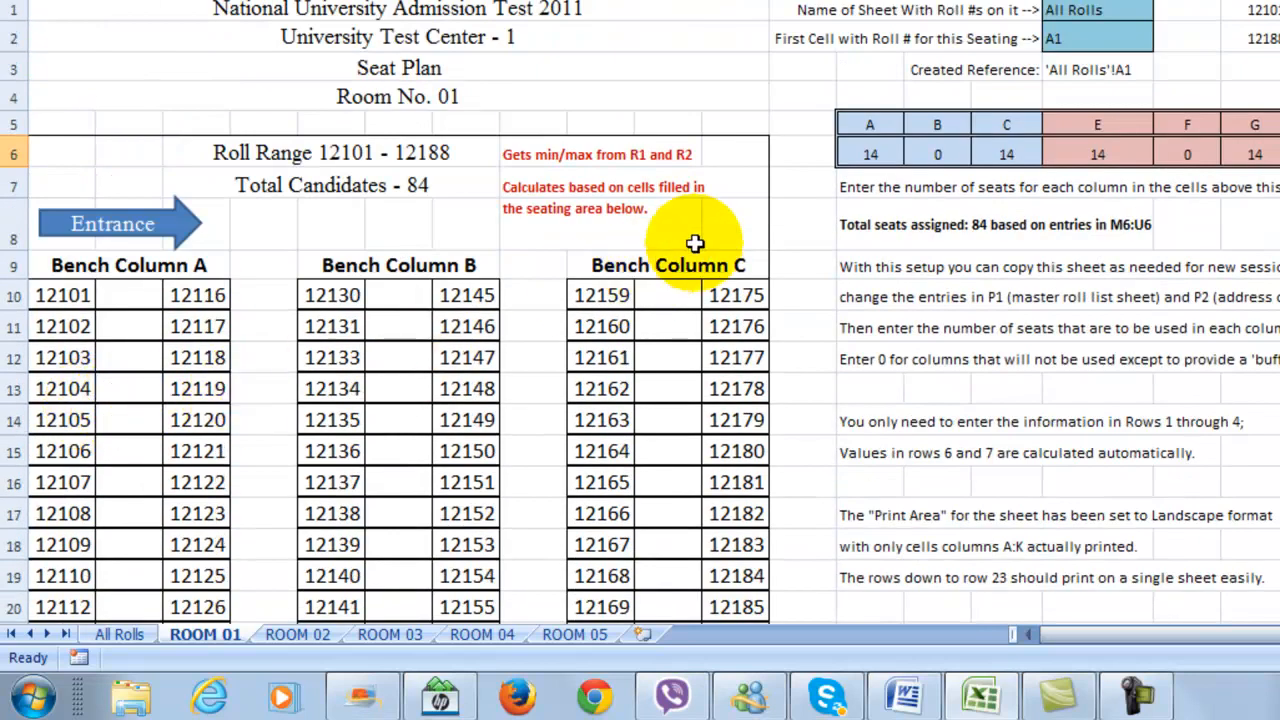
Set the number of seats for column A to 10 in the ROOM 01 seat-count table
{"action": "left_click", "coordinate": [872, 154]}
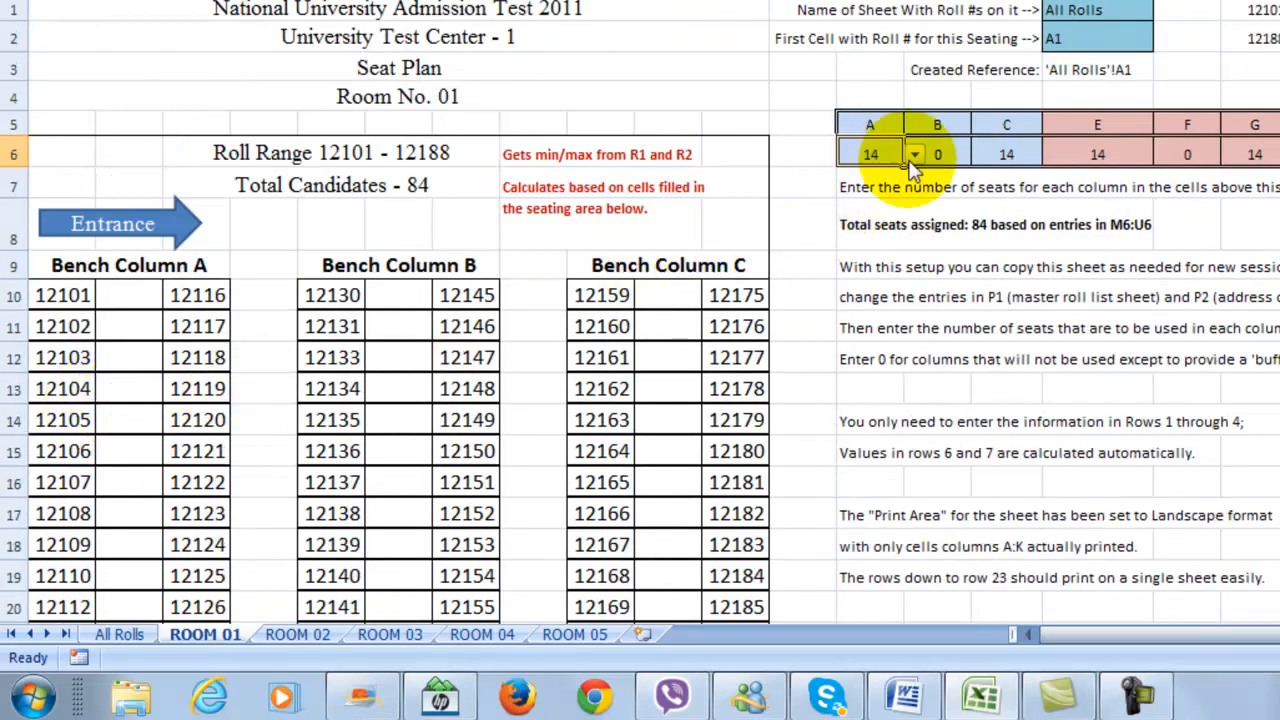
{"action": "left_click", "coordinate": [913, 157]}
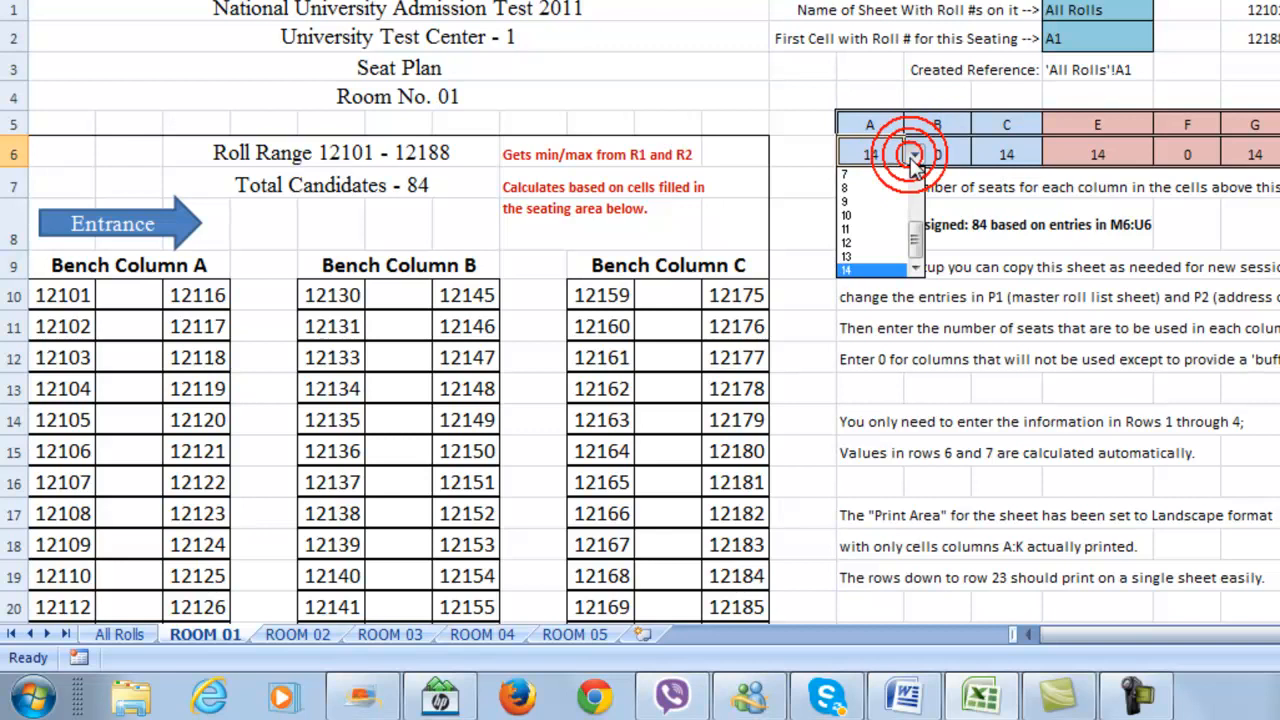
{"action": "left_click", "coordinate": [877, 218]}
{"action": "scroll", "coordinate": [419, 405], "scroll_direction": "down", "scroll_amount": 3}
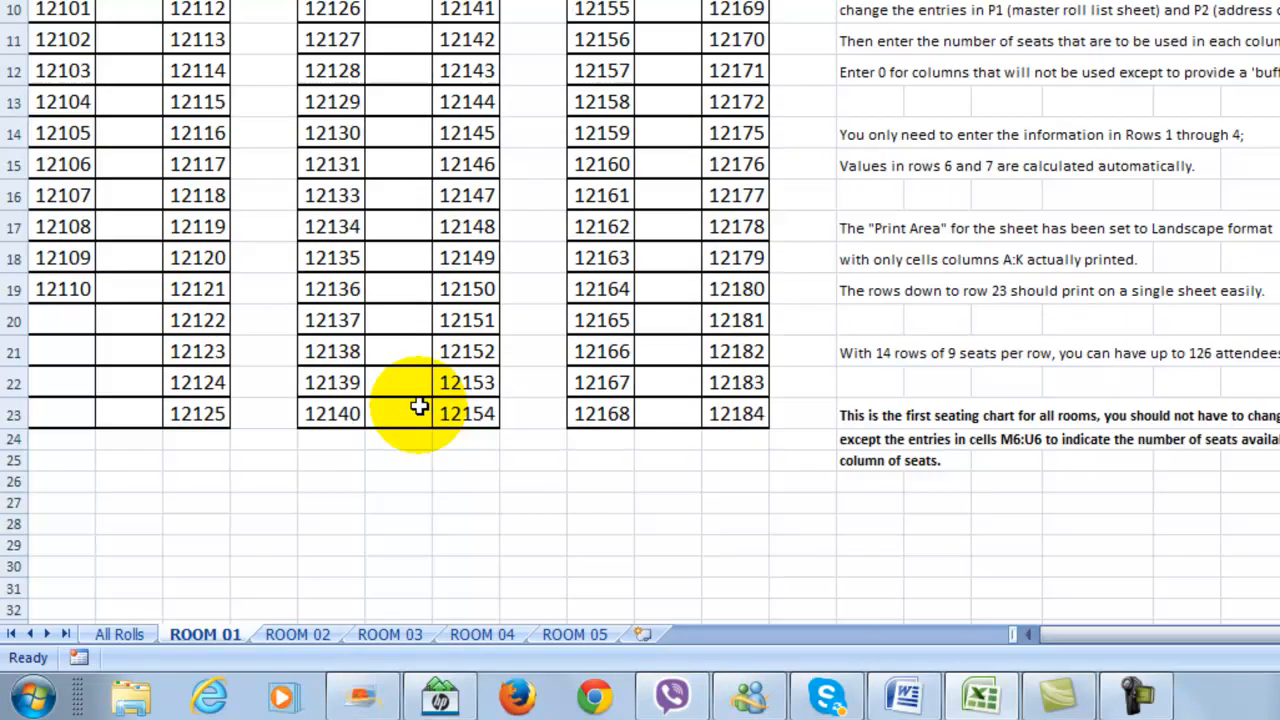
{"action": "scroll", "coordinate": [415, 400], "scroll_direction": "up", "scroll_amount": 2}
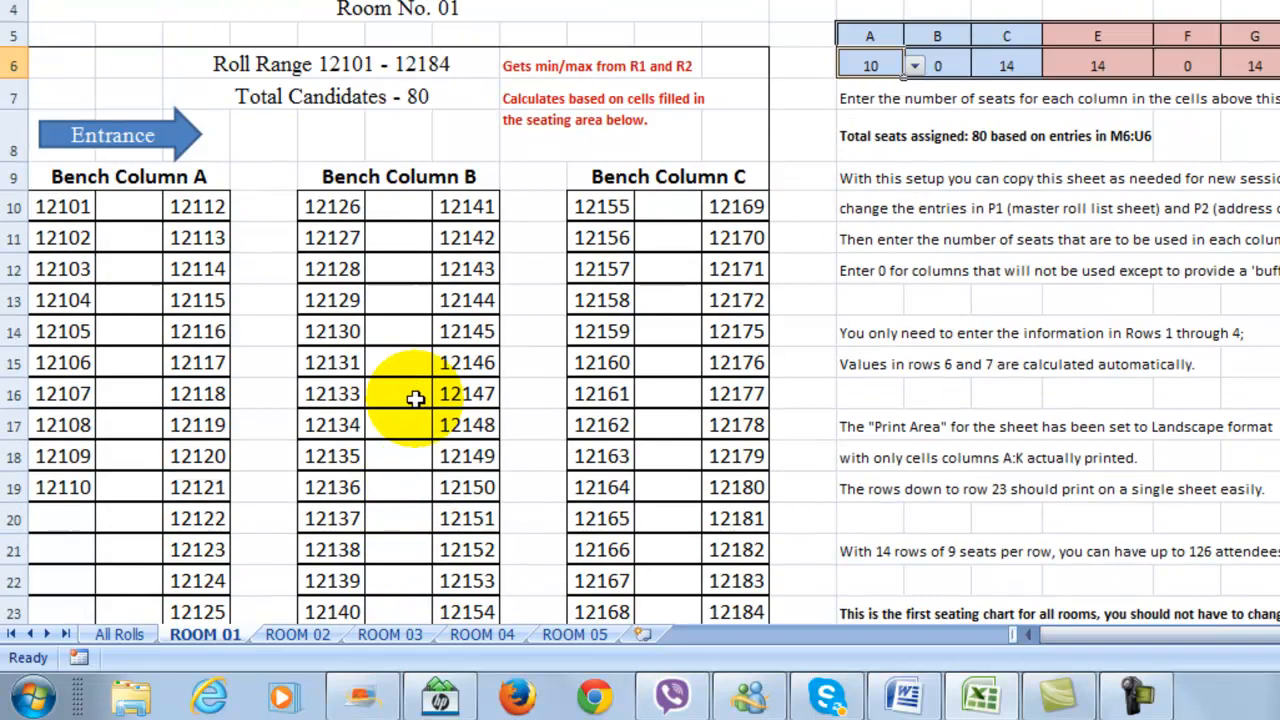
Set the number of seats for column C to 12 in the ROOM 01 seat-count table
{"action": "left_click", "coordinate": [1005, 67]}
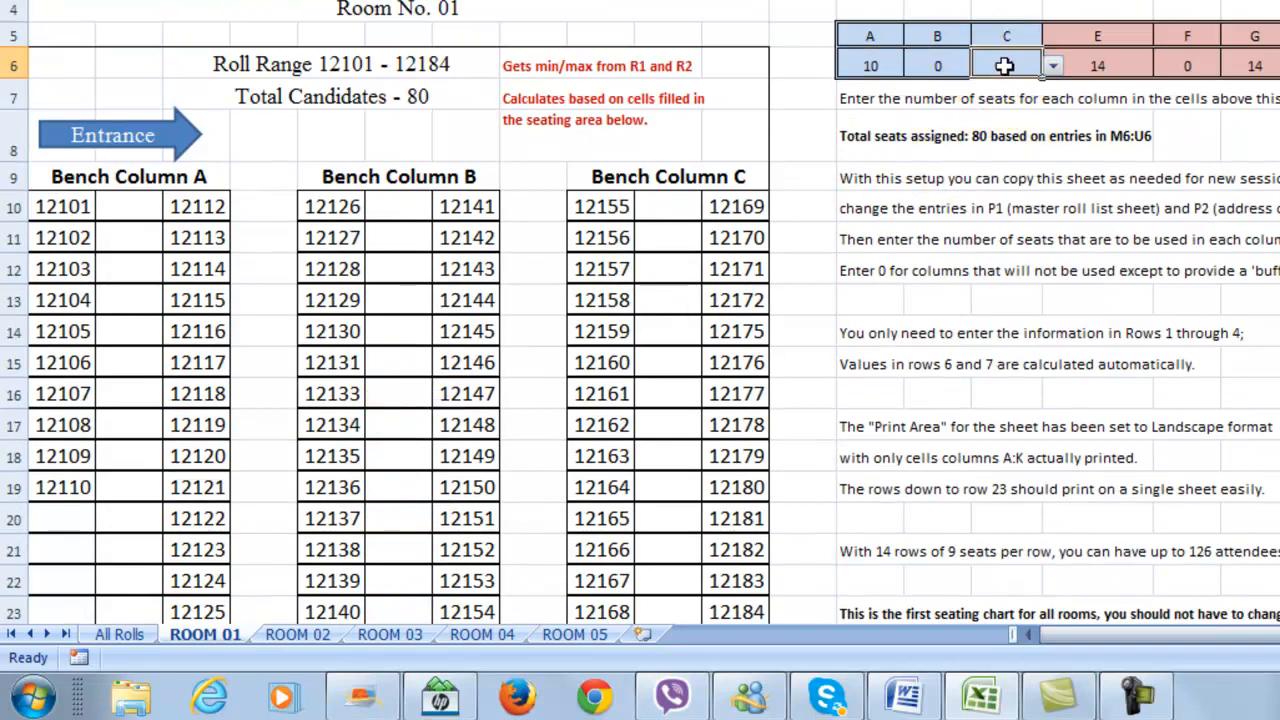
{"action": "left_click", "coordinate": [1055, 67]}
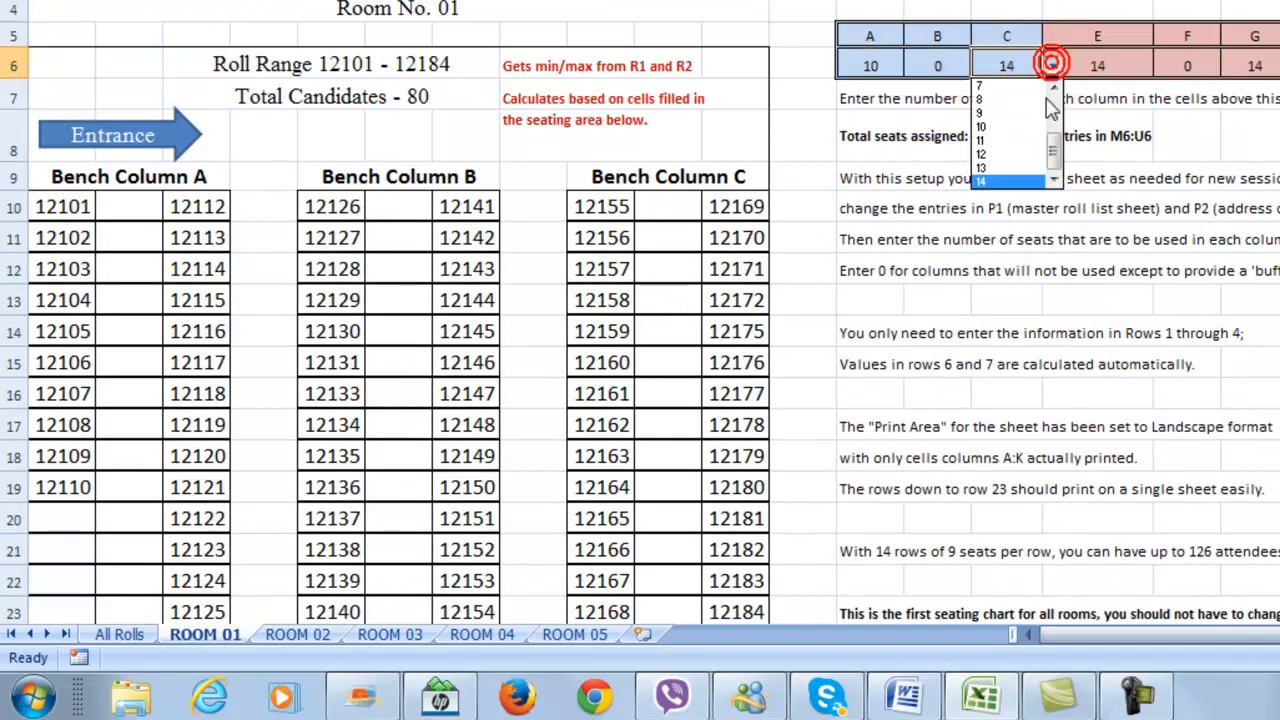
{"action": "left_click", "coordinate": [1027, 157]}
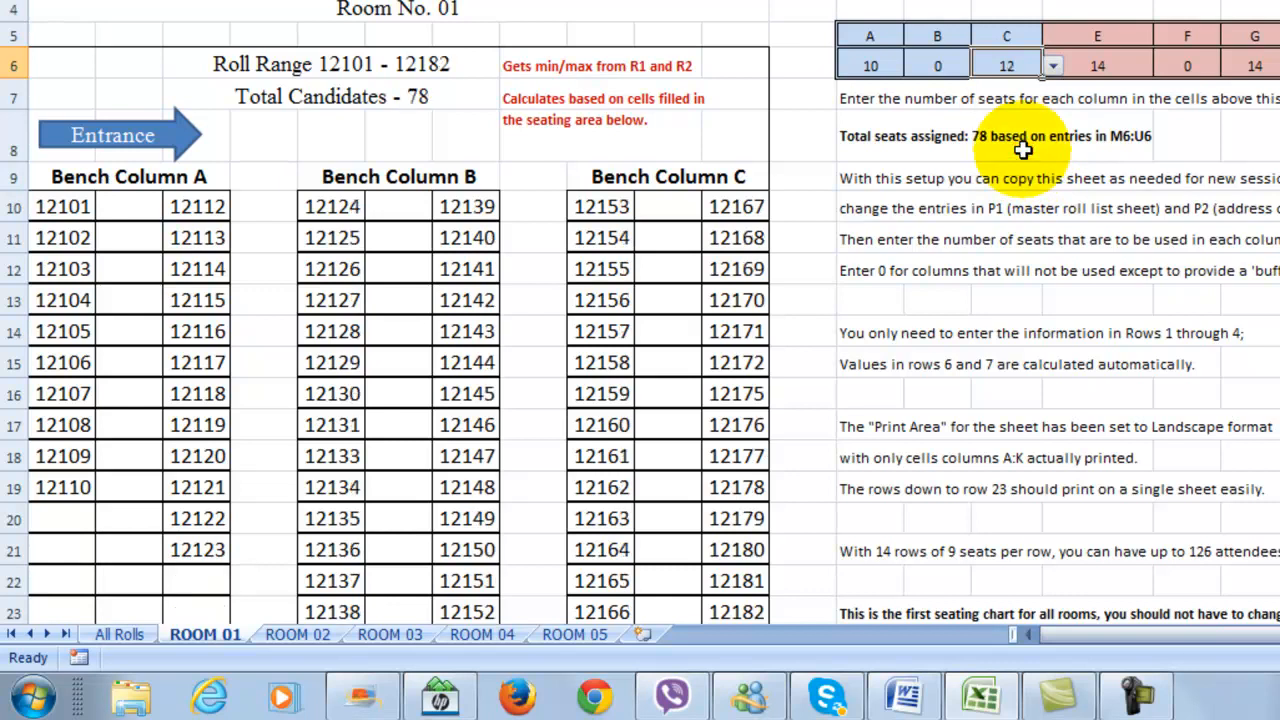
Set the number of seats for column C to 10 and check the ROOM 01 seating chart
{"action": "left_click", "coordinate": [1055, 67]}
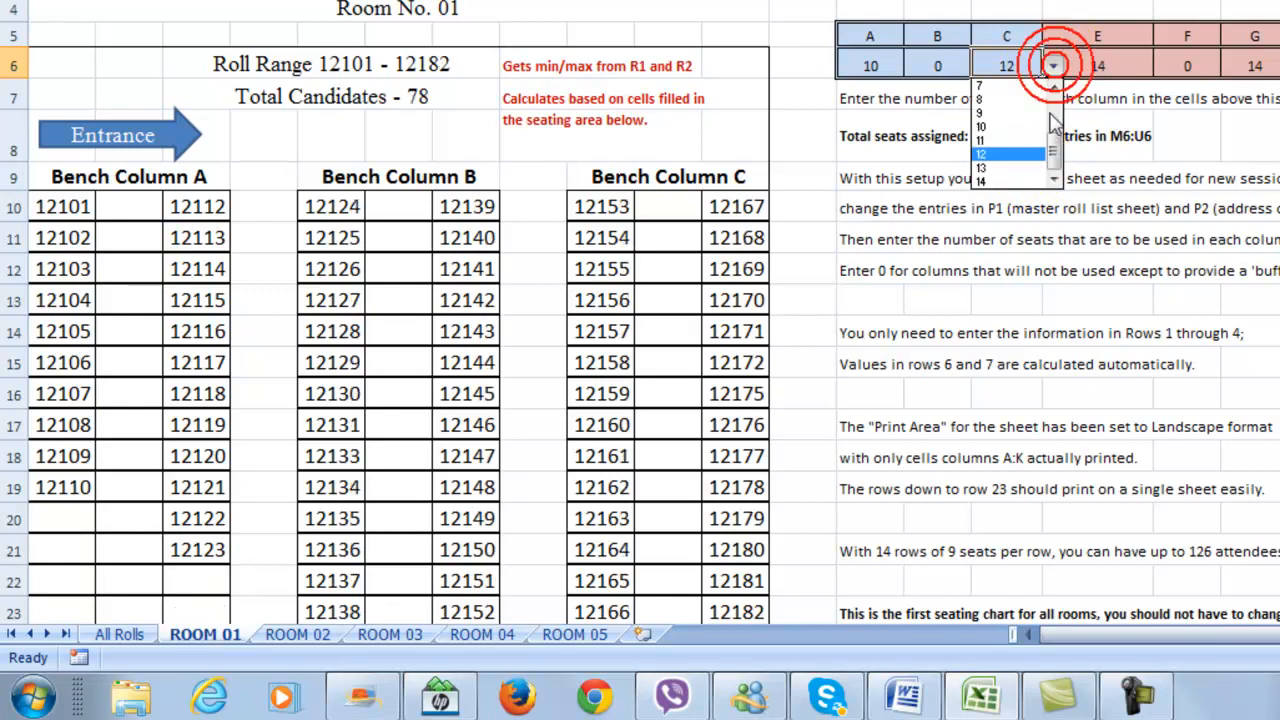
{"action": "left_click", "coordinate": [1005, 122]}
{"action": "scroll", "coordinate": [480, 594], "scroll_direction": "down", "scroll_amount": 2}
{"action": "scroll", "coordinate": [466, 377], "scroll_direction": "up", "scroll_amount": 3}
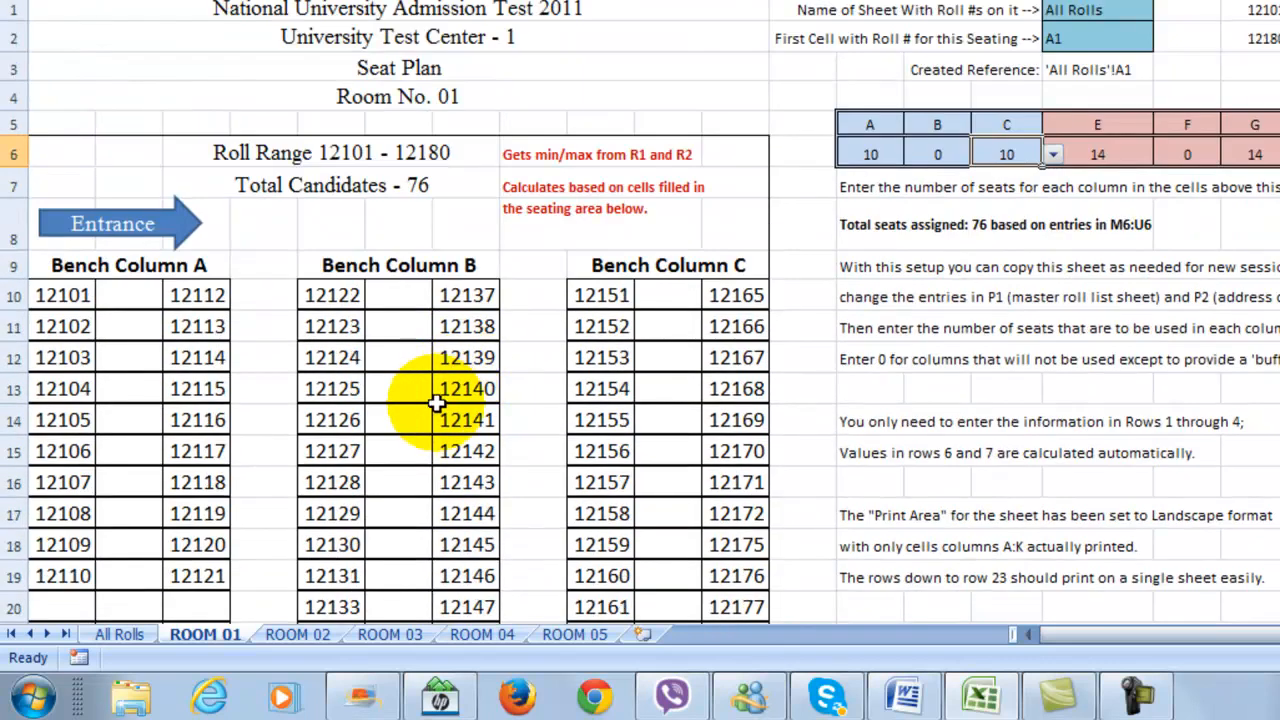
Review the seating charts on the ROOM 02, ROOM 03, ROOM 04 and ROOM 05 sheets
{"action": "left_click", "coordinate": [284, 636]}
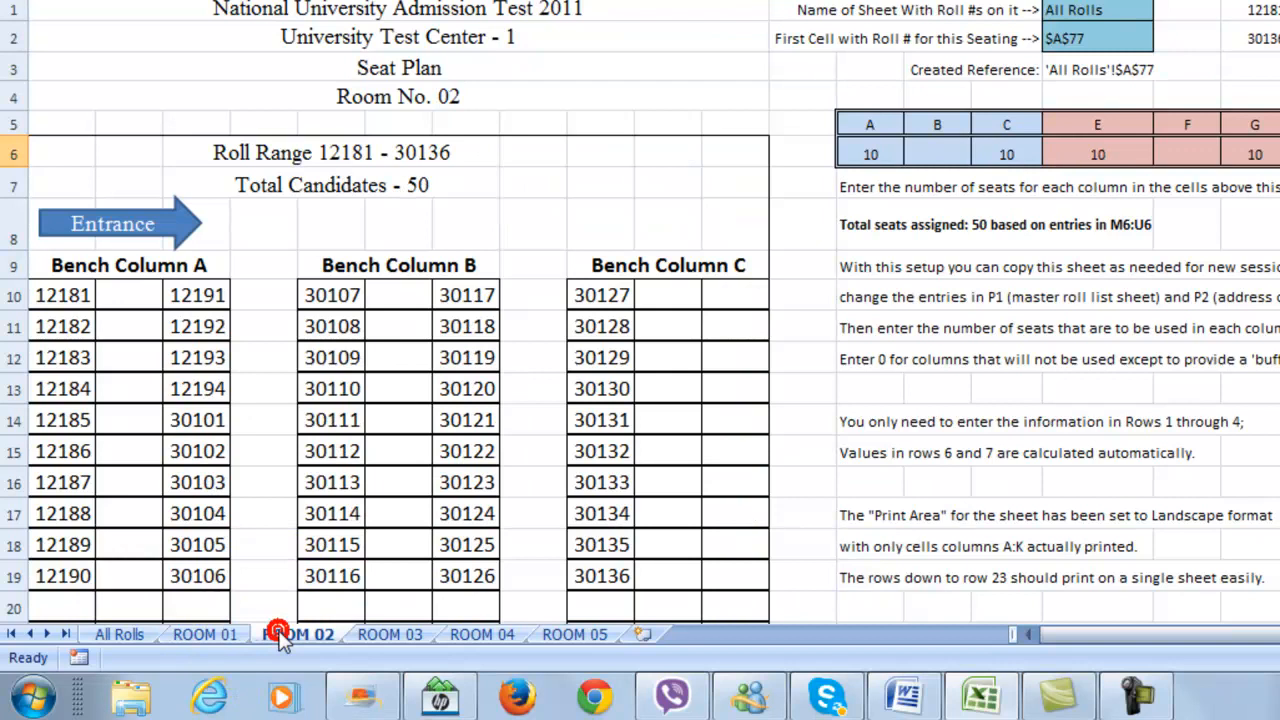
{"action": "left_click", "coordinate": [391, 636]}
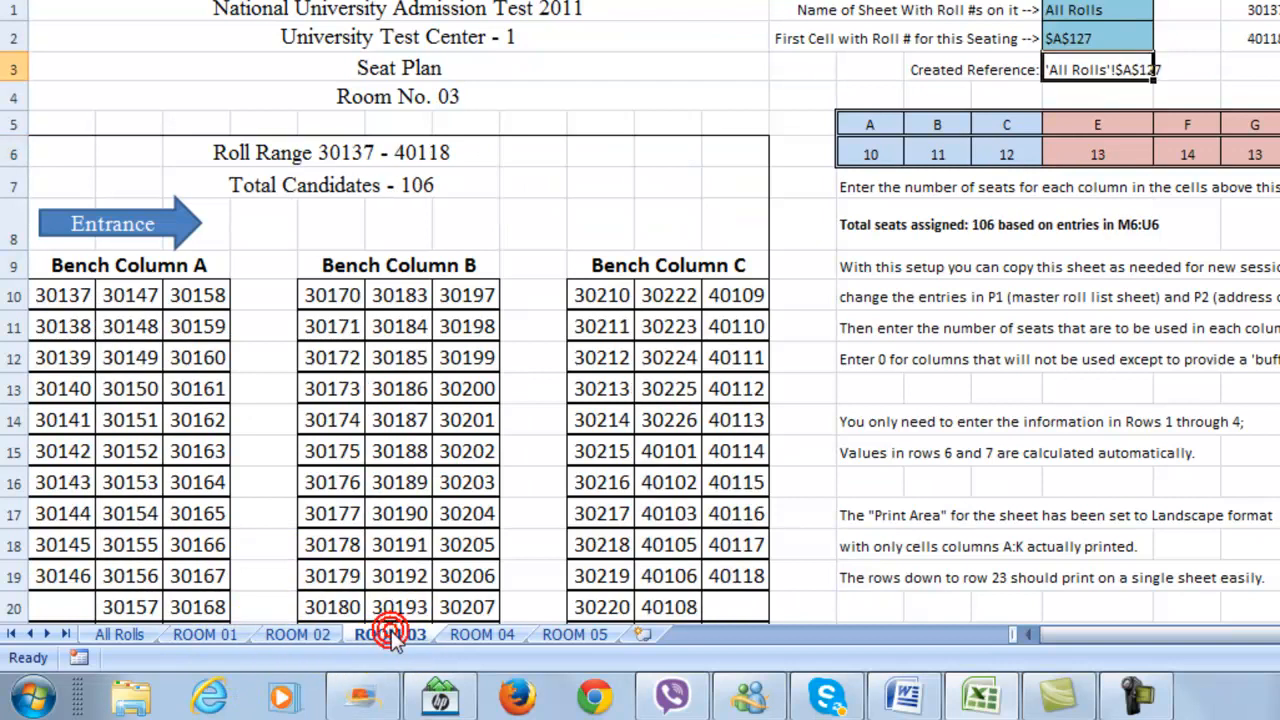
{"action": "left_click", "coordinate": [474, 636]}
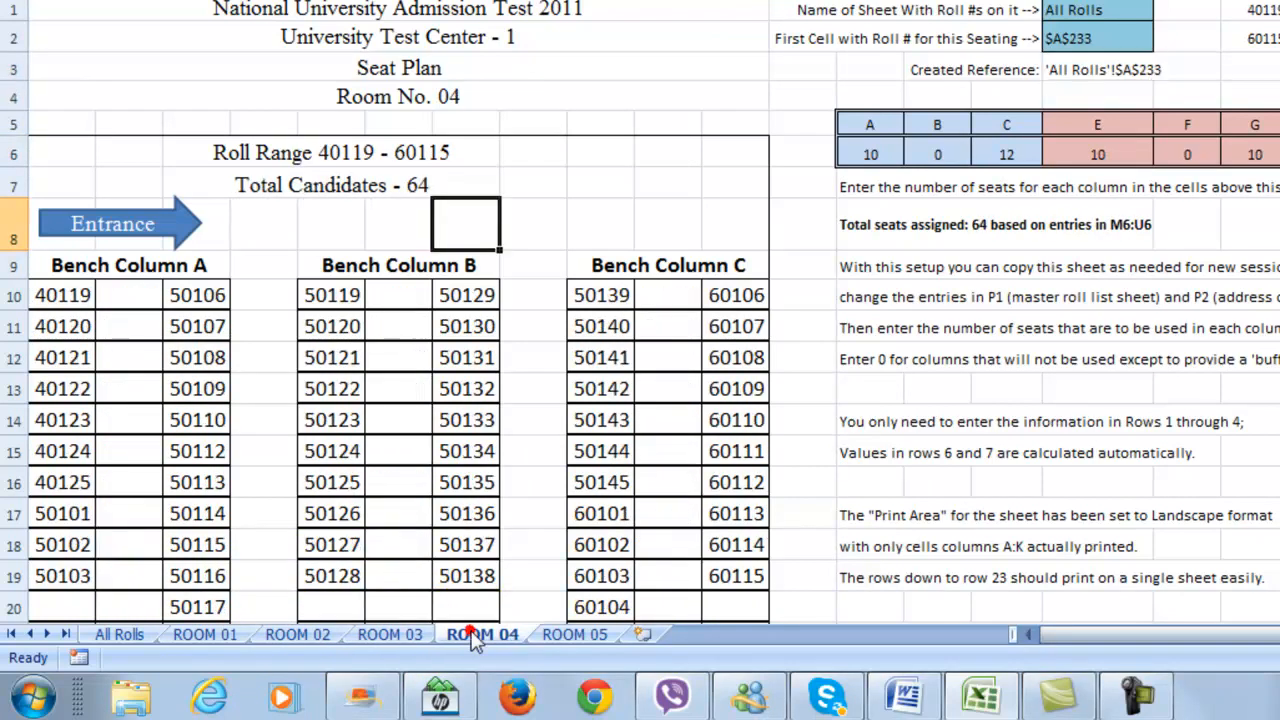
{"action": "left_click", "coordinate": [578, 634]}
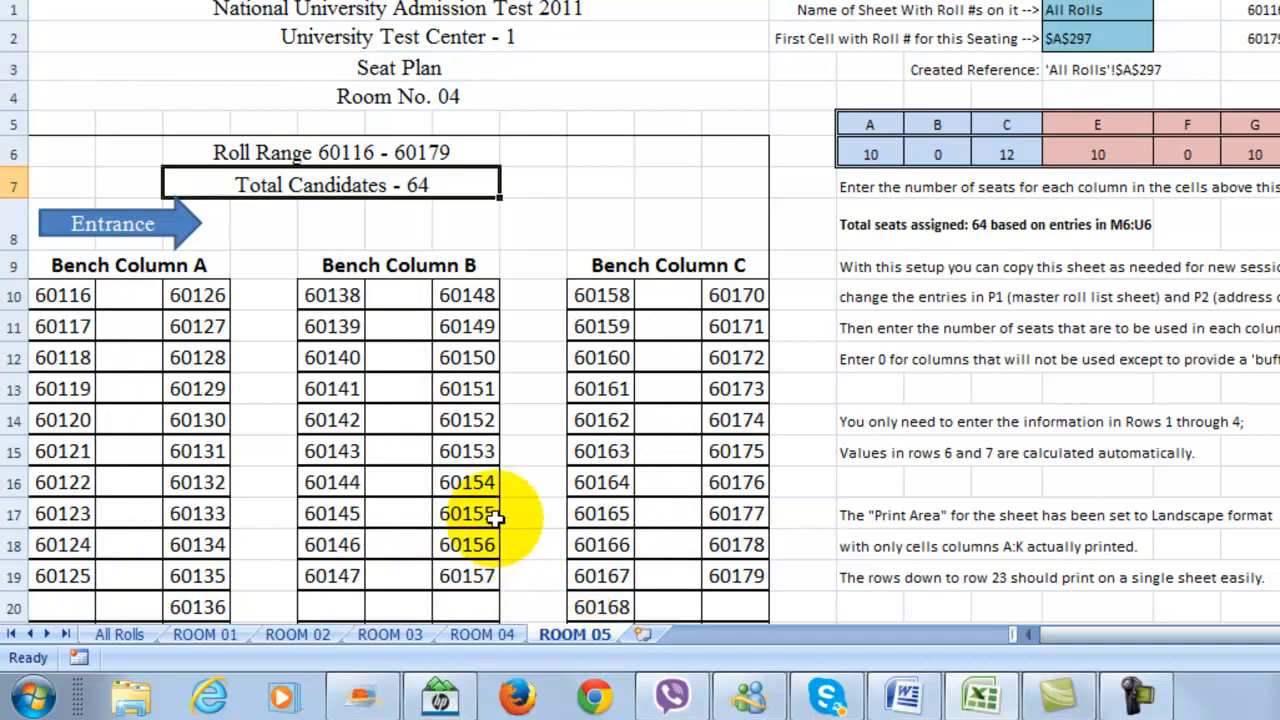
{"action": "left_click", "coordinate": [467, 635]}
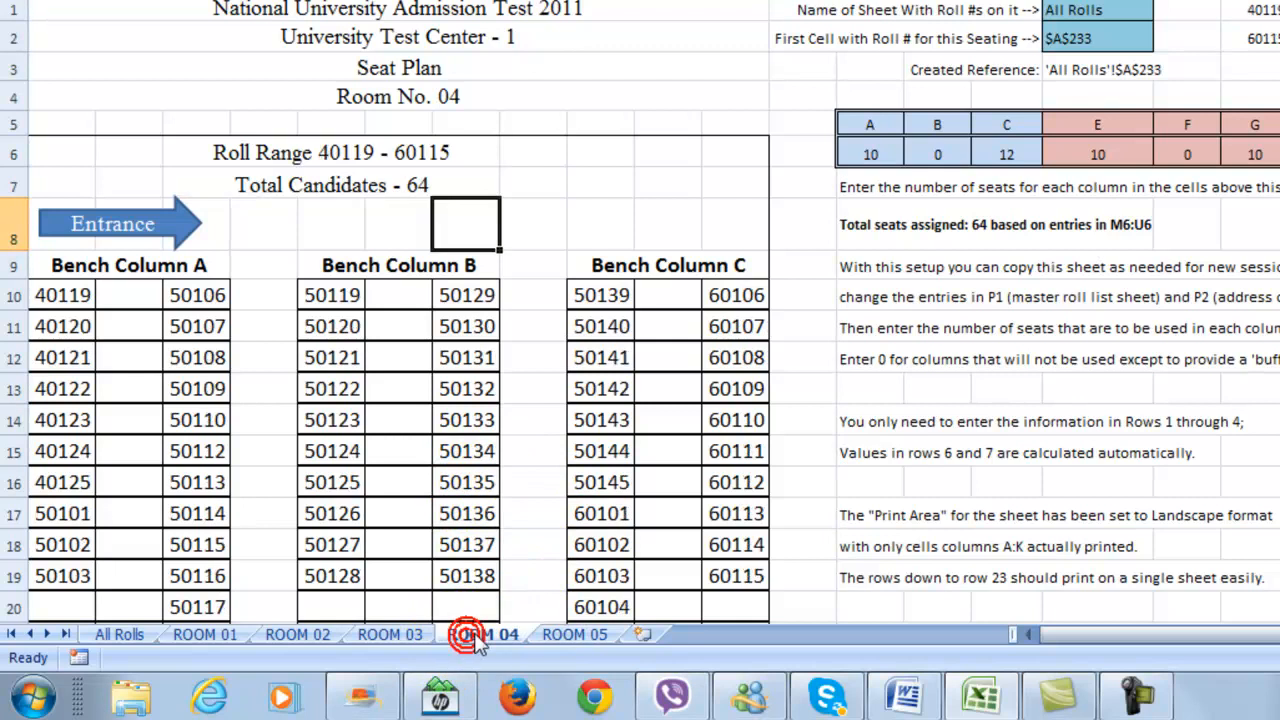
Create a copy of the ROOM 05 sheet in the same workbook, placed before ROOM 05
{"action": "left_click", "coordinate": [577, 635]}
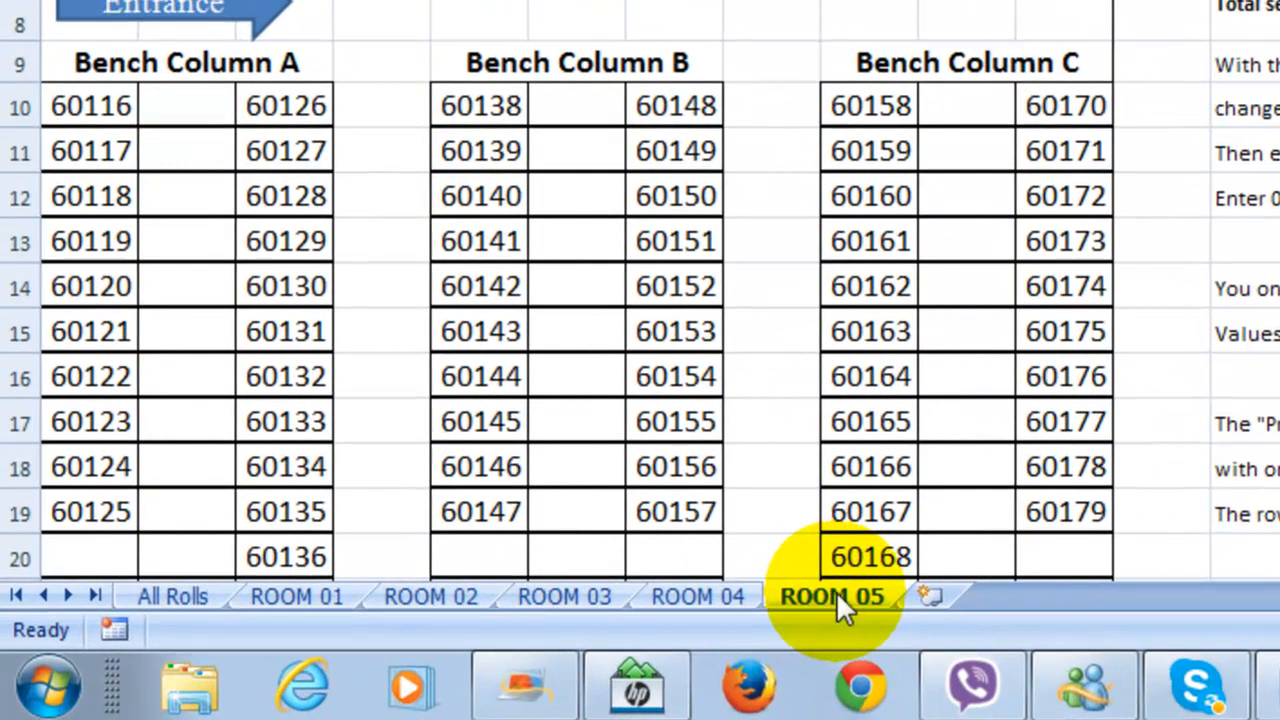
{"action": "right_click", "coordinate": [836, 591]}
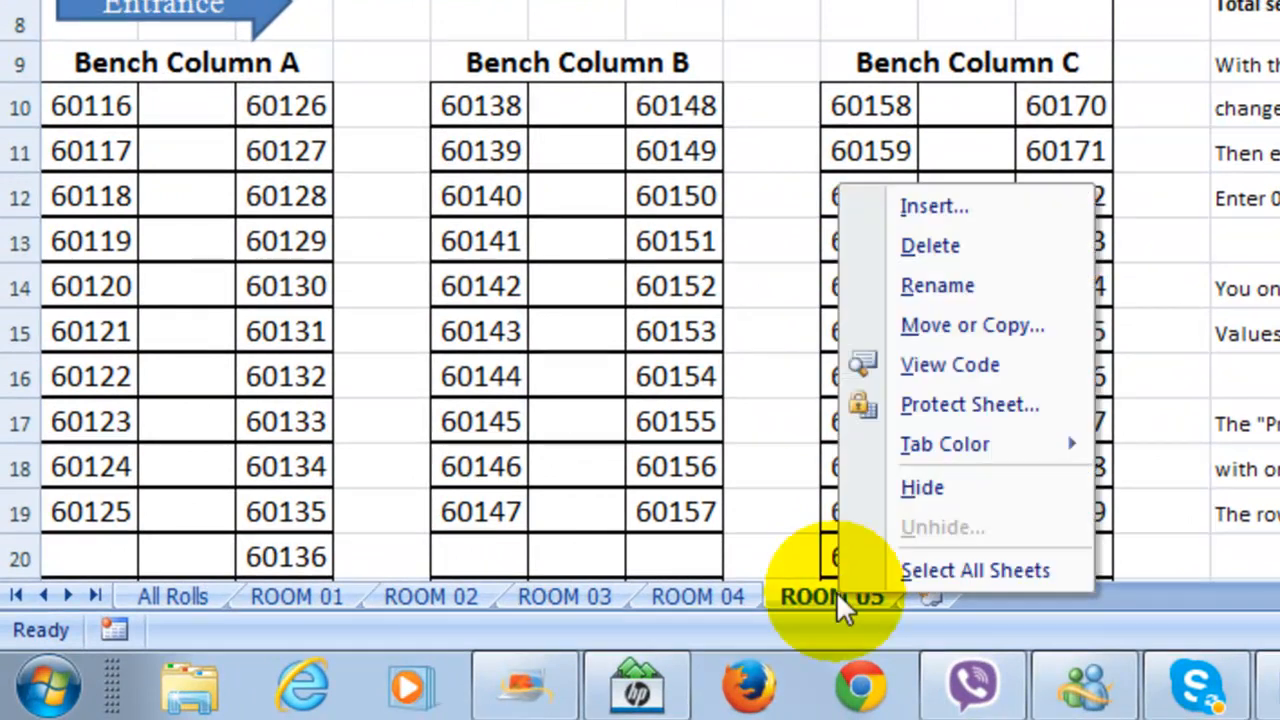
{"action": "left_click", "coordinate": [952, 322]}
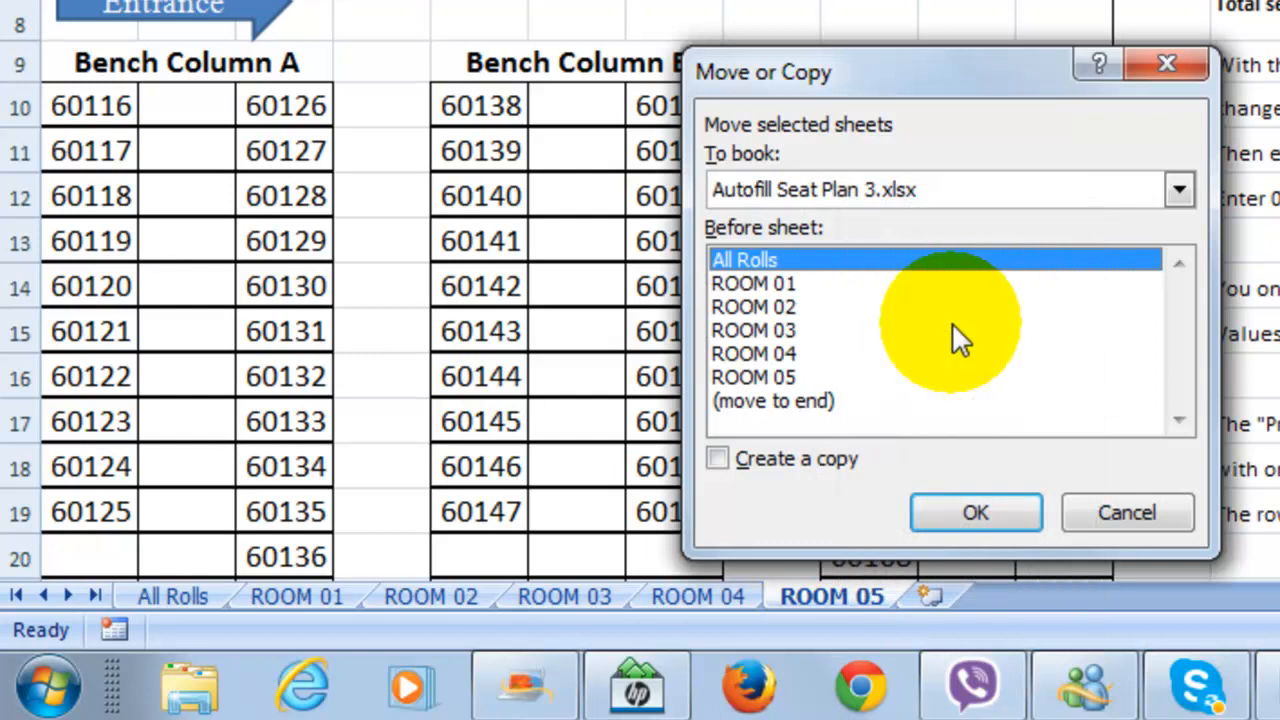
{"action": "left_click", "coordinate": [757, 376]}
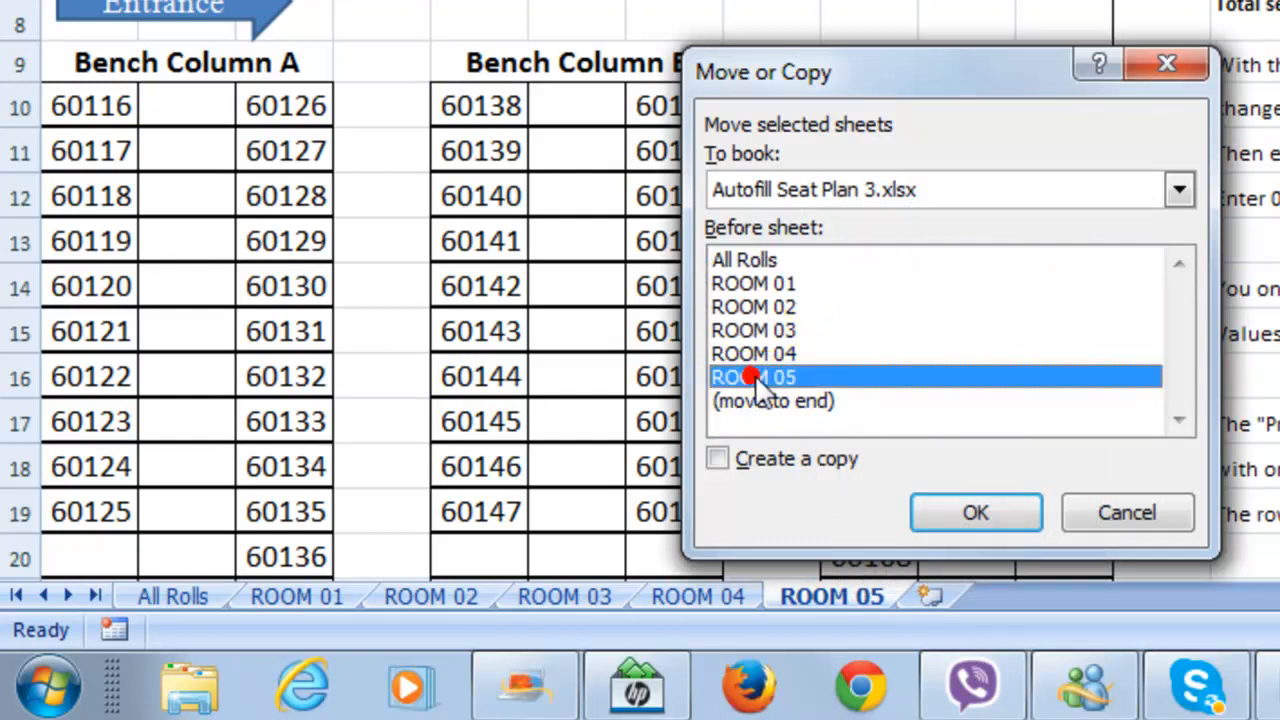
{"action": "left_click", "coordinate": [717, 458]}
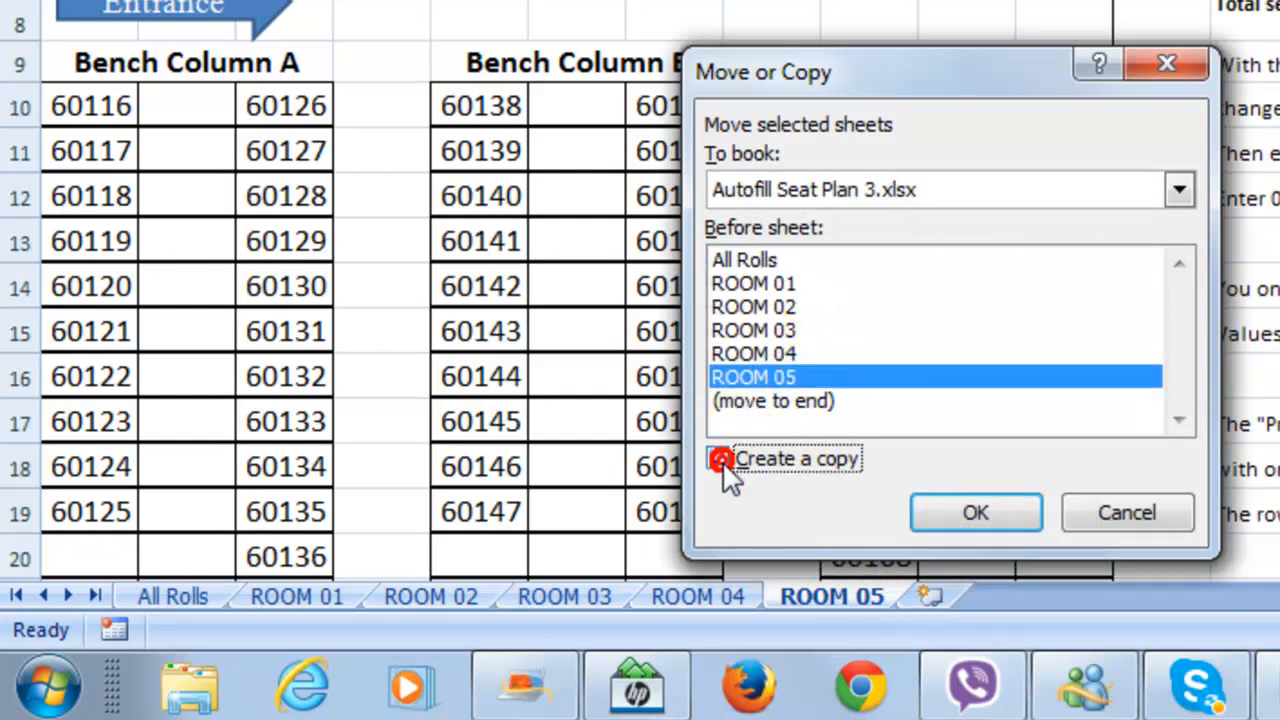
{"action": "left_click", "coordinate": [979, 510]}
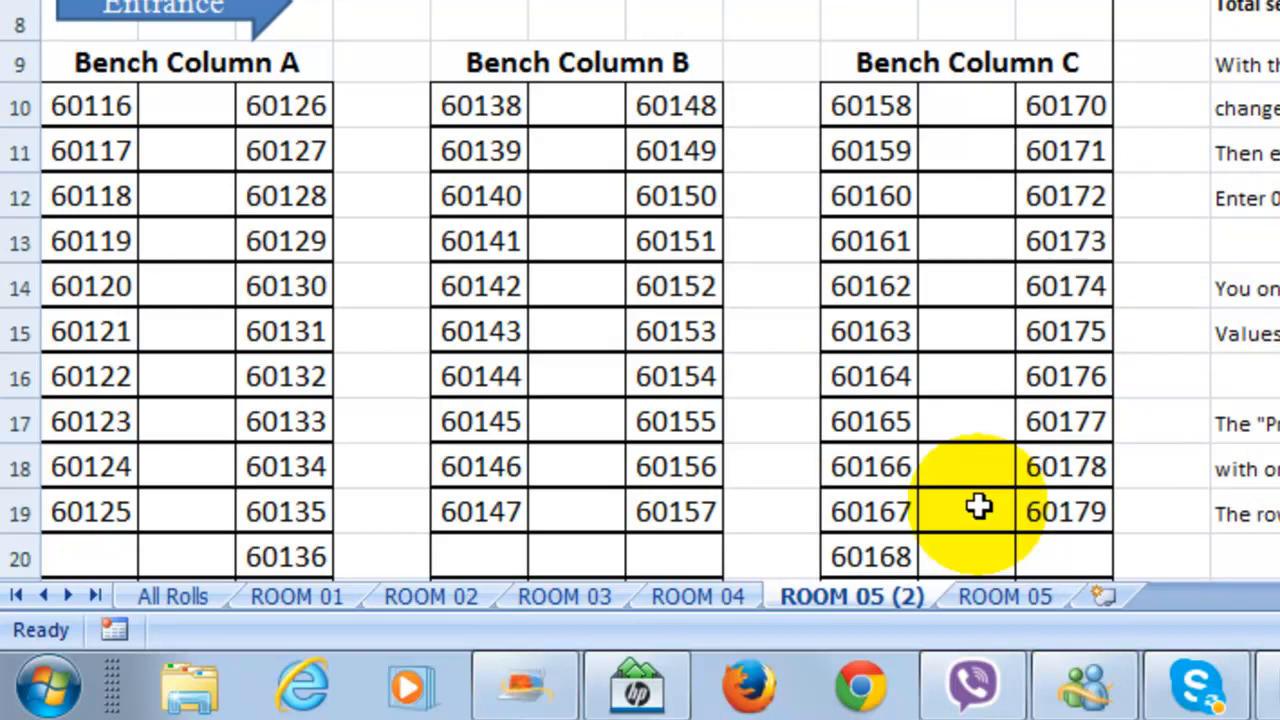
Reorder the sheets so that ROOM 05 comes before its copy, and check both sheets
{"action": "left_click", "coordinate": [828, 592]}
{"action": "left_click", "coordinate": [968, 595]}
{"action": "left_click", "coordinate": [856, 593]}
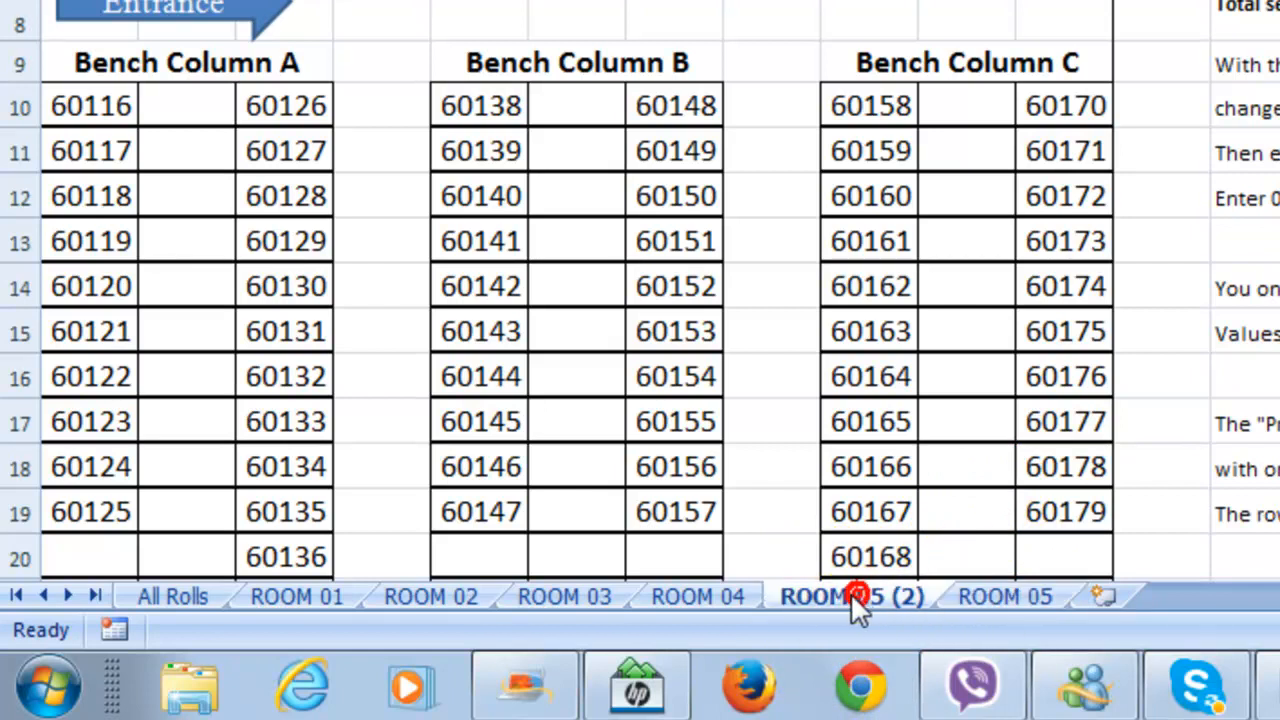
{"action": "left_click", "coordinate": [845, 595]}
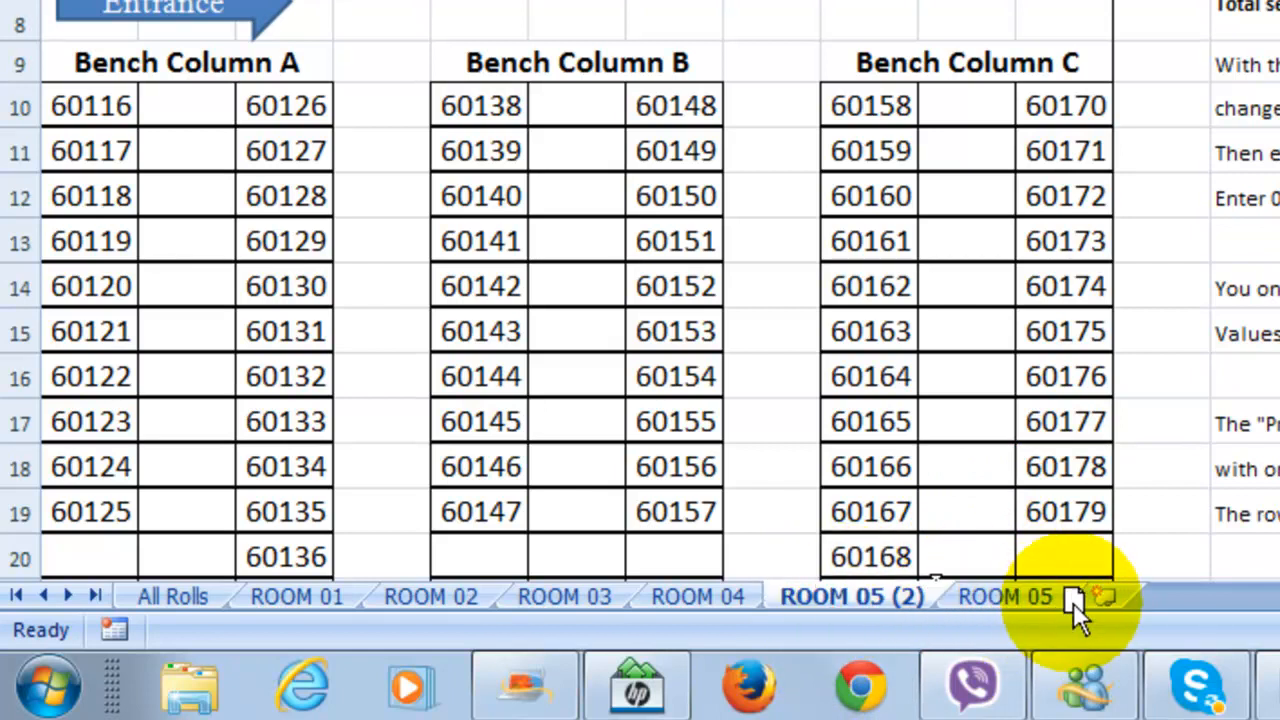
{"action": "left_click", "coordinate": [984, 592]}
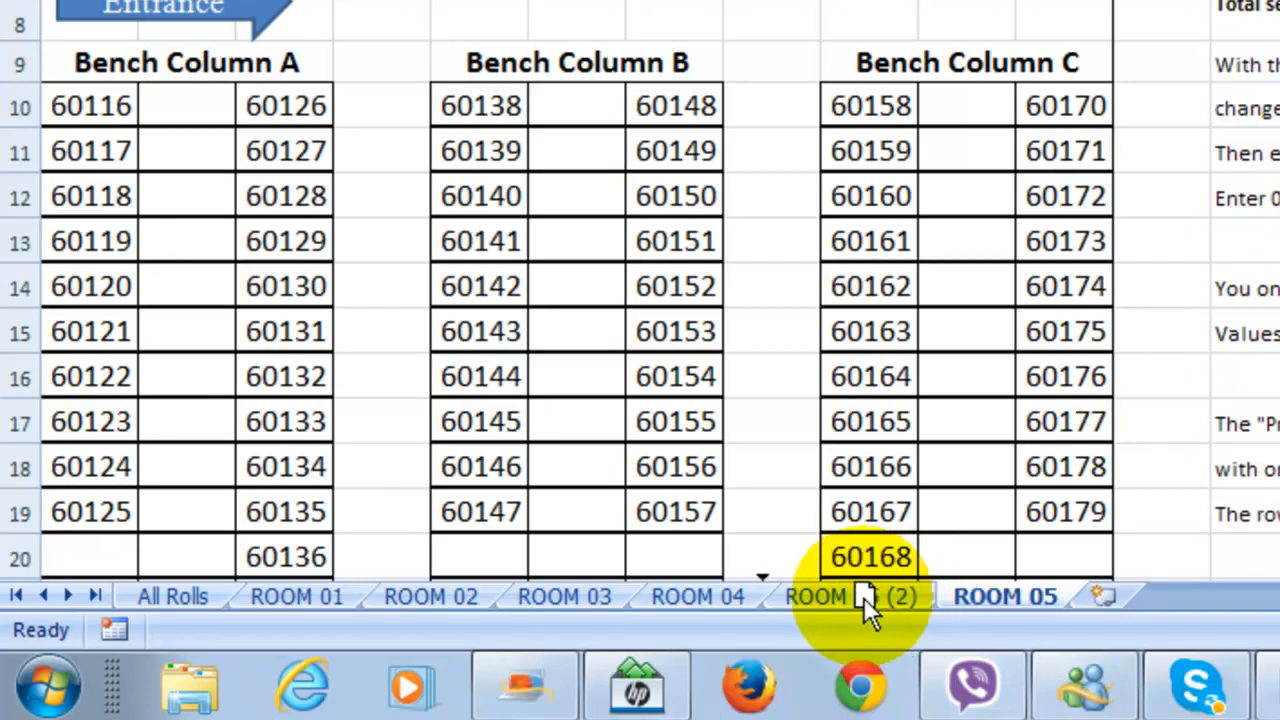
{"action": "left_click_drag", "start_coordinate": [837, 597], "coordinate": [837, 597]}
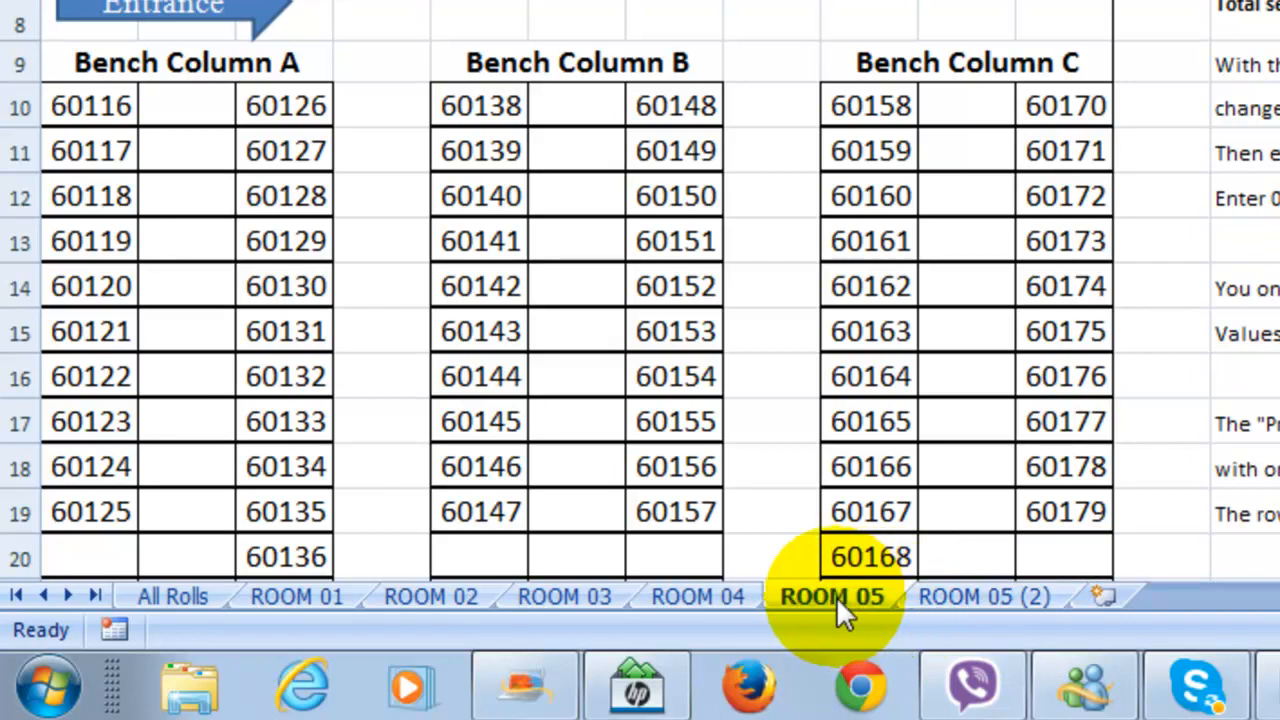
{"action": "left_click", "coordinate": [995, 595]}
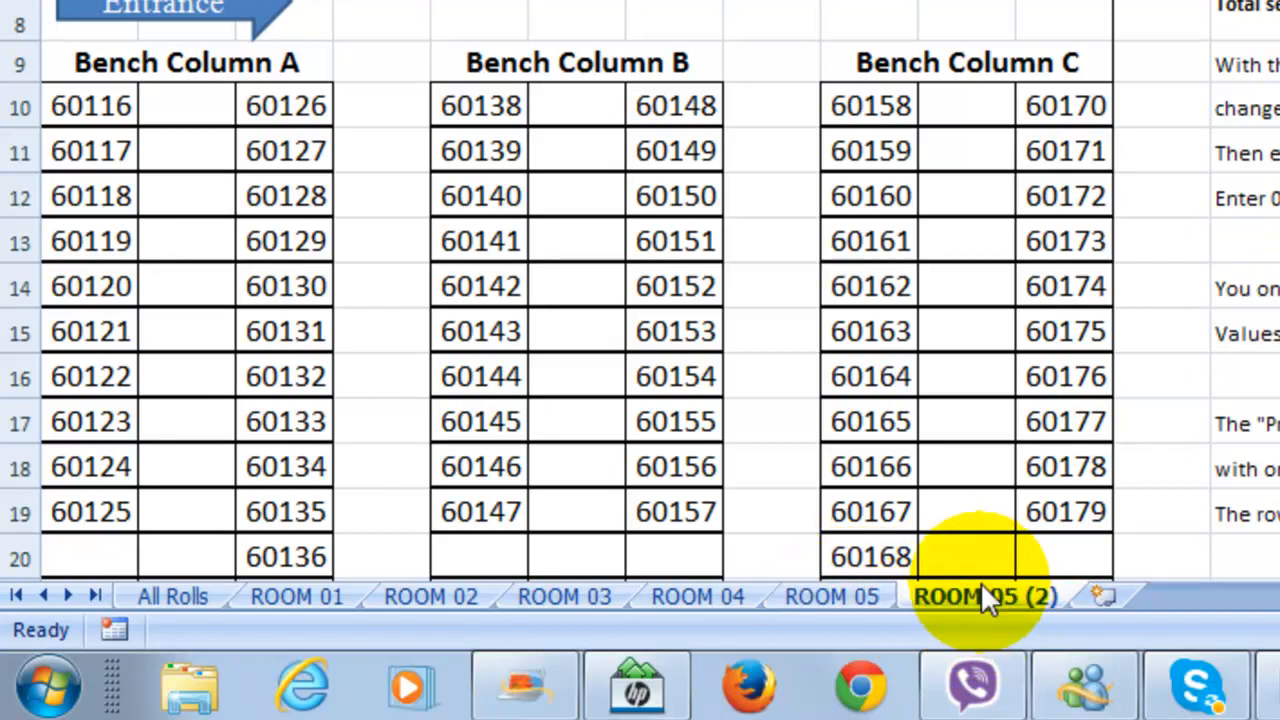
{"action": "left_click", "coordinate": [852, 593]}
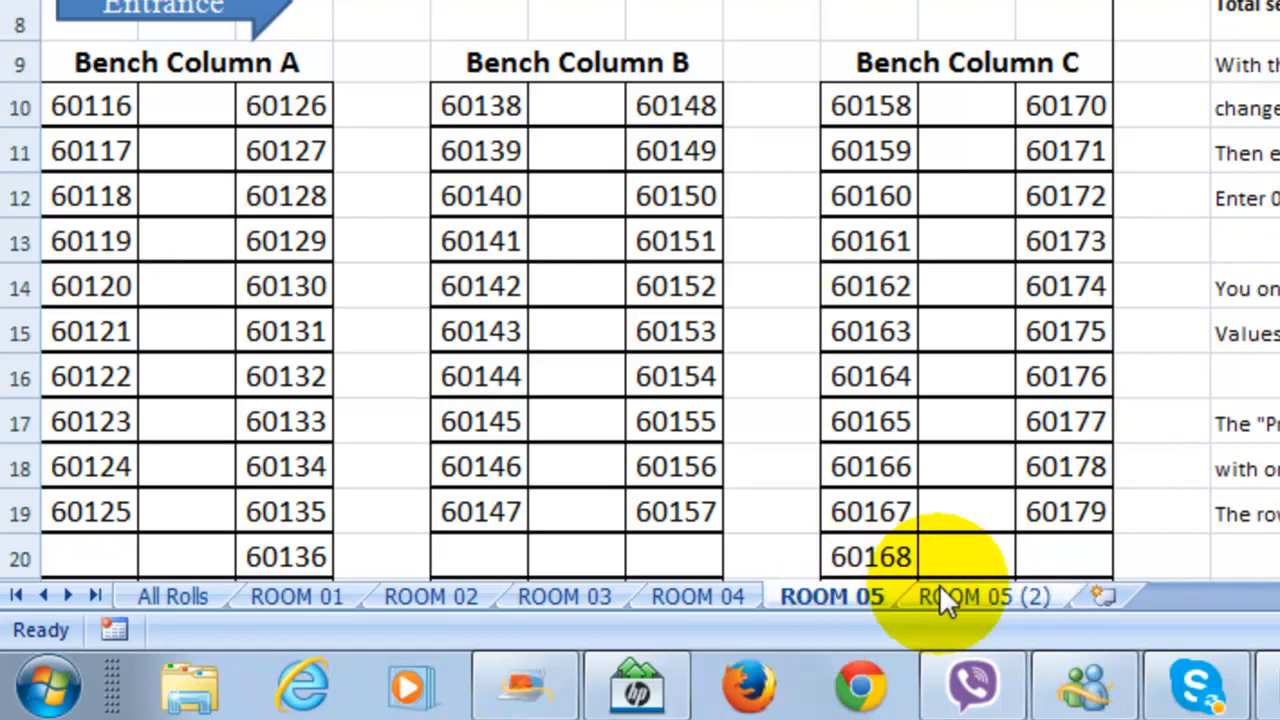
Rename the copied sheet ROOM 05 (2) as ROOM 06
{"action": "left_click", "coordinate": [966, 592]}
{"action": "double_click", "coordinate": [1032, 596]}
{"action": "left_click", "coordinate": [1020, 591]}
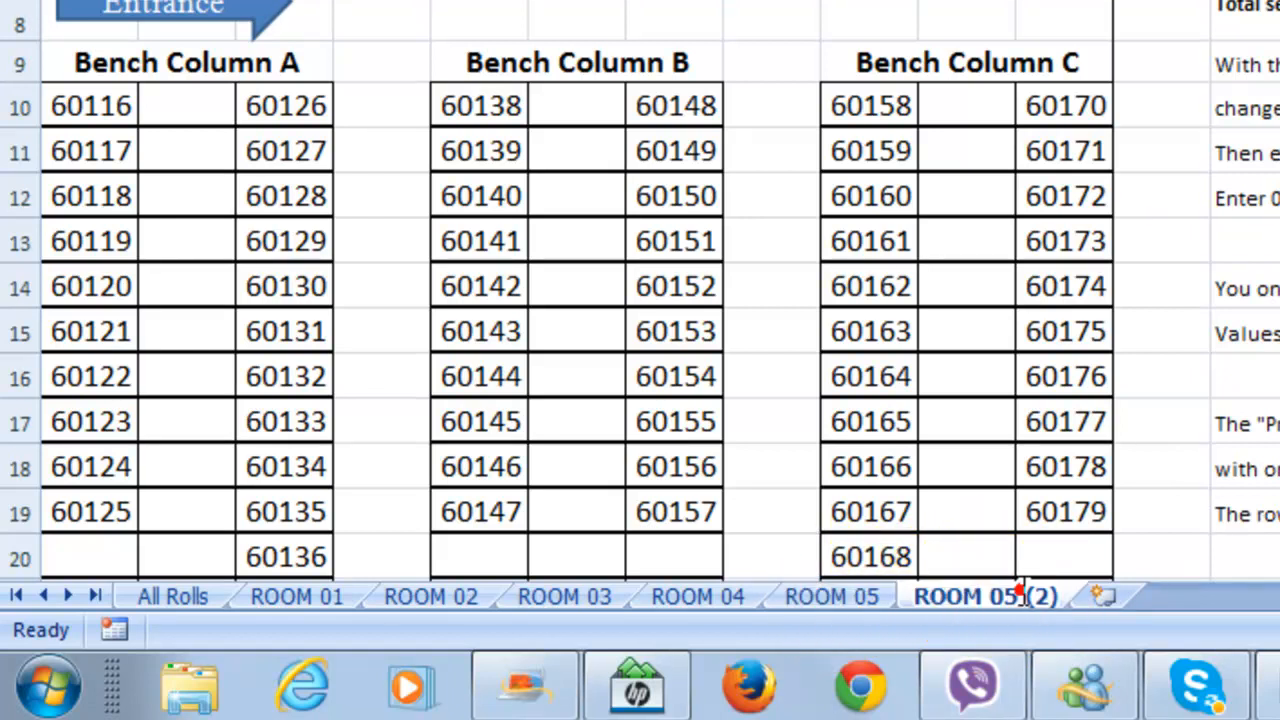
{"action": "left_click", "coordinate": [1000, 589]}
{"action": "left_click_drag", "start_coordinate": [1017, 589], "coordinate": [1055, 594]}
{"action": "type", "text": "6"}
{"action": "key", "text": "Return"}
Compare the seating charts of ROOM 05 and ROOM 06, checking the roll numbers in Bench Column A
{"action": "left_click", "coordinate": [845, 596]}
{"action": "left_click", "coordinate": [952, 594]}
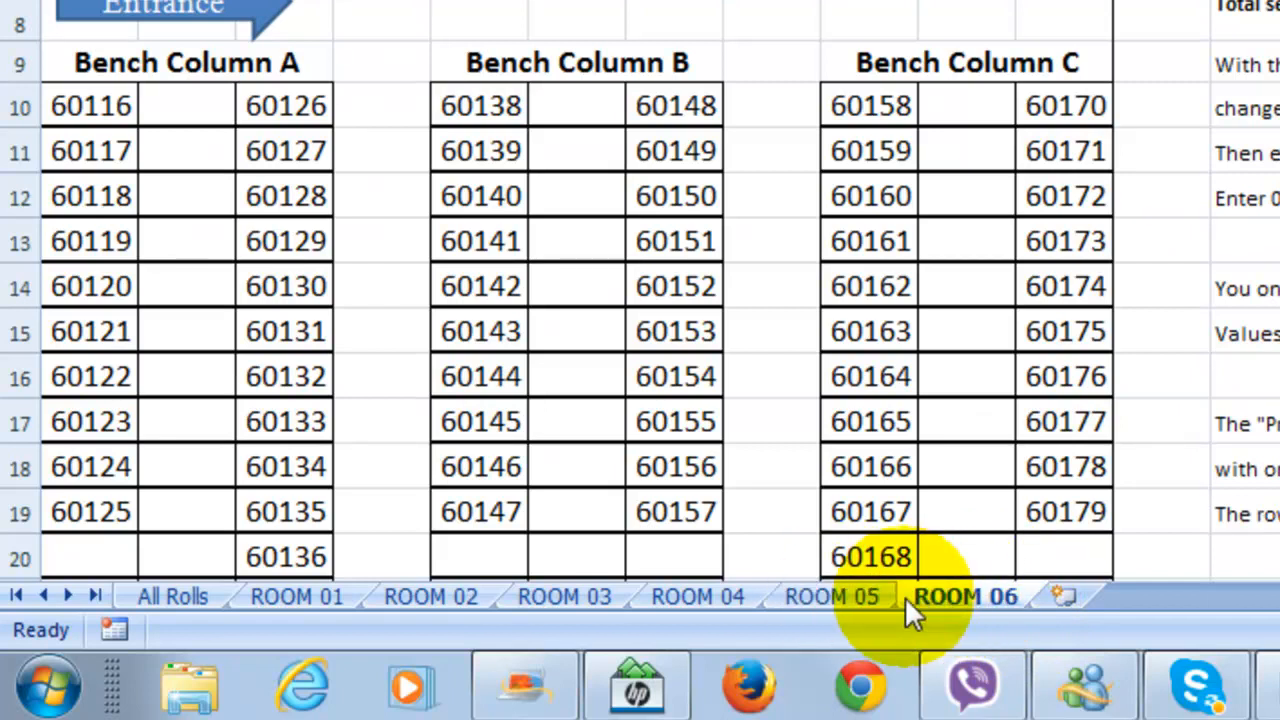
{"action": "left_click", "coordinate": [852, 592]}
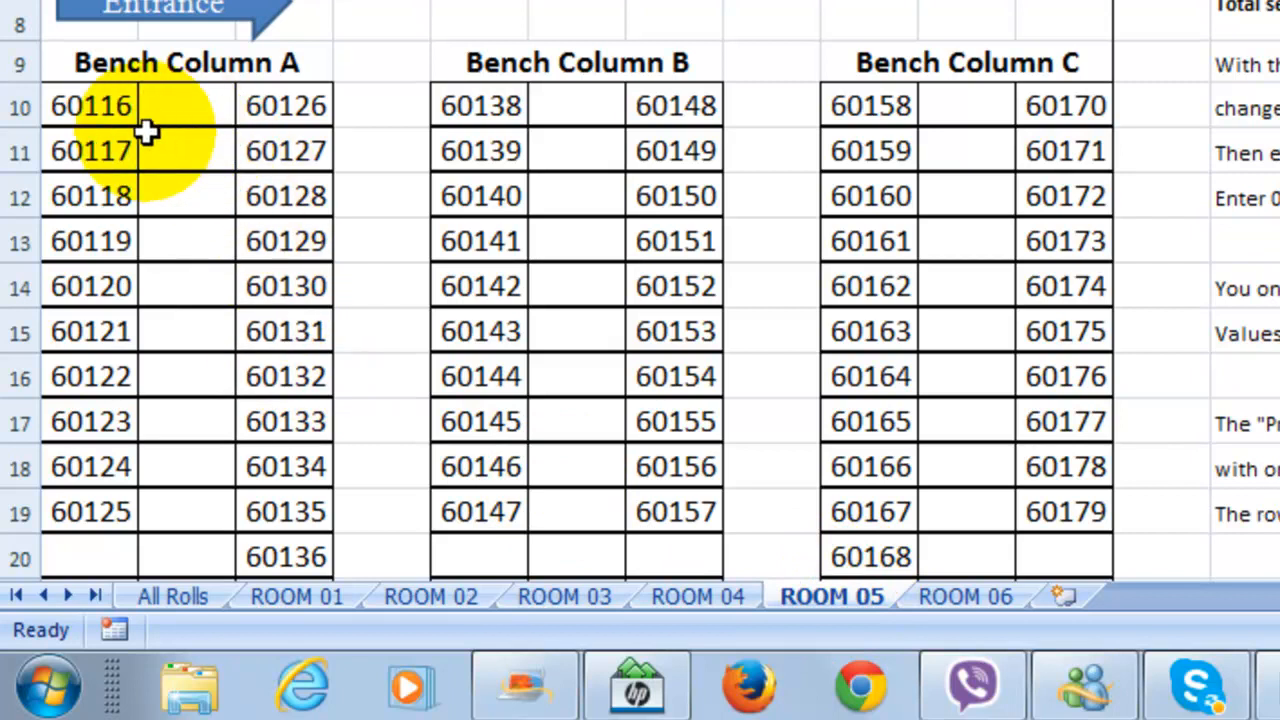
{"action": "left_click", "coordinate": [953, 596]}
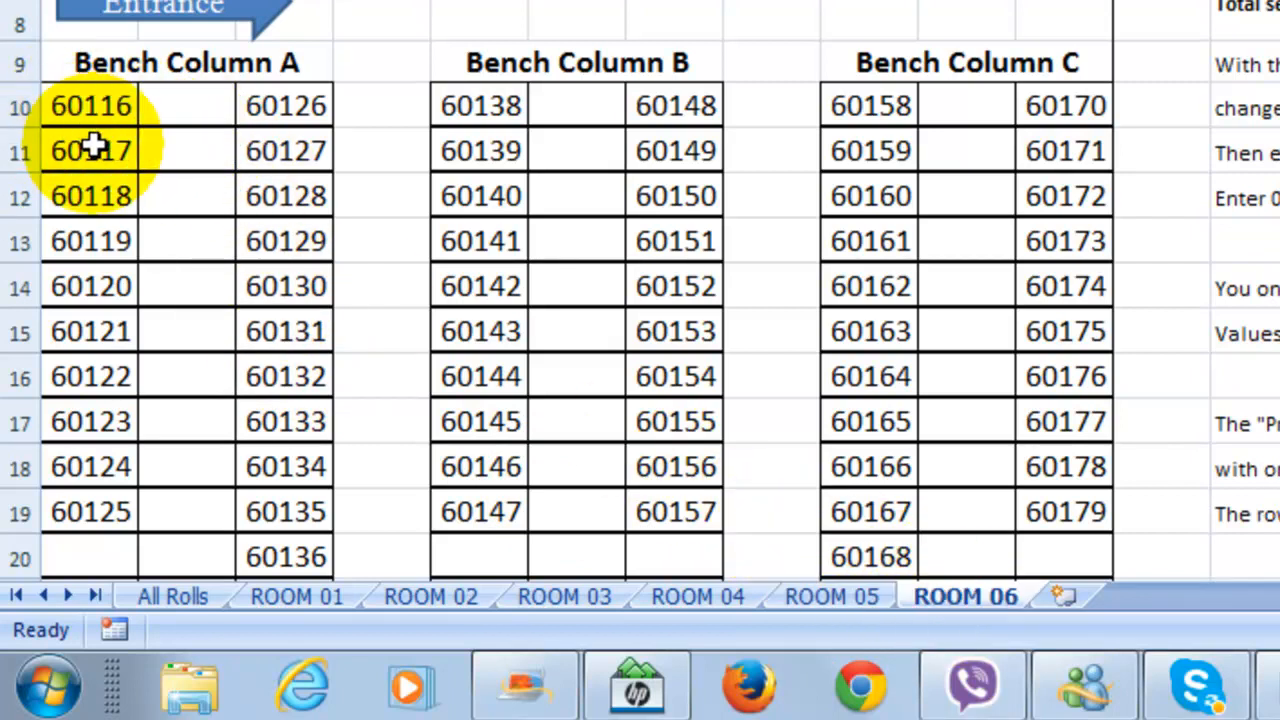
{"action": "left_click", "coordinate": [968, 592]}
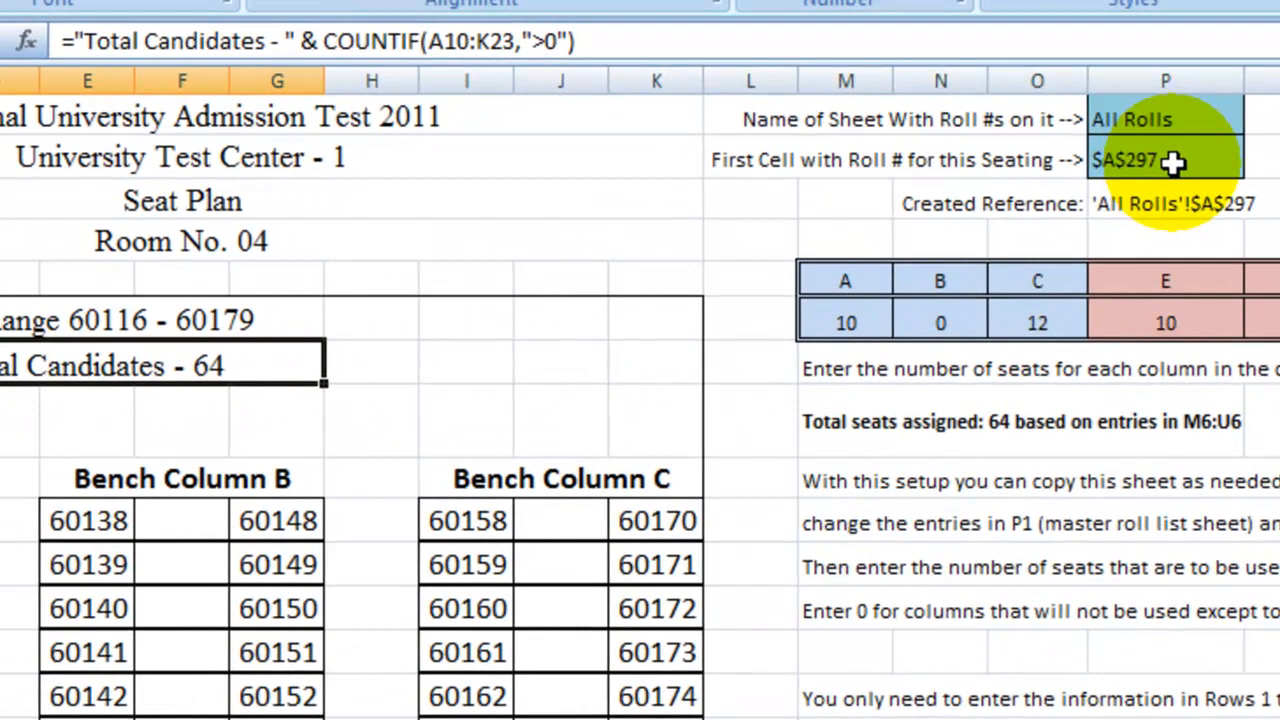
Examine the formula in cell P2 of ROOM 06 and its enlarged copy in the Word document
{"action": "left_click", "coordinate": [1173, 163]}
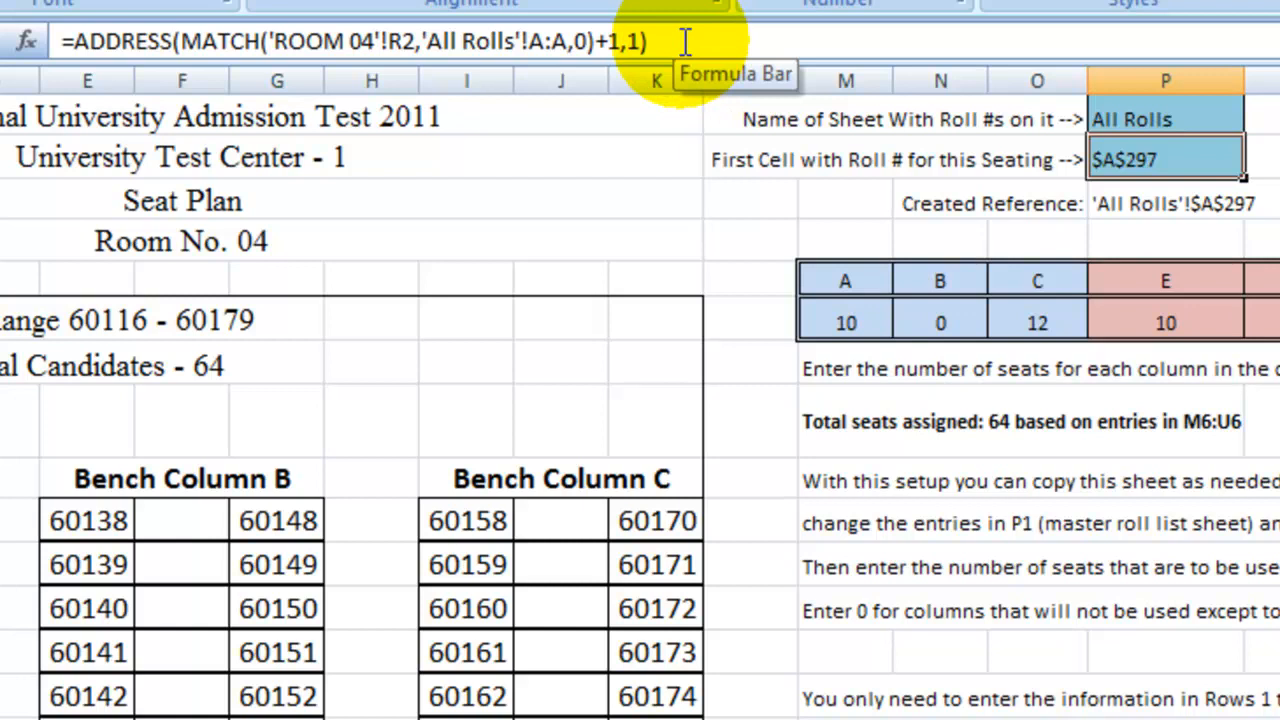
{"action": "left_click_drag", "start_coordinate": [684, 41], "coordinate": [48, 40]}
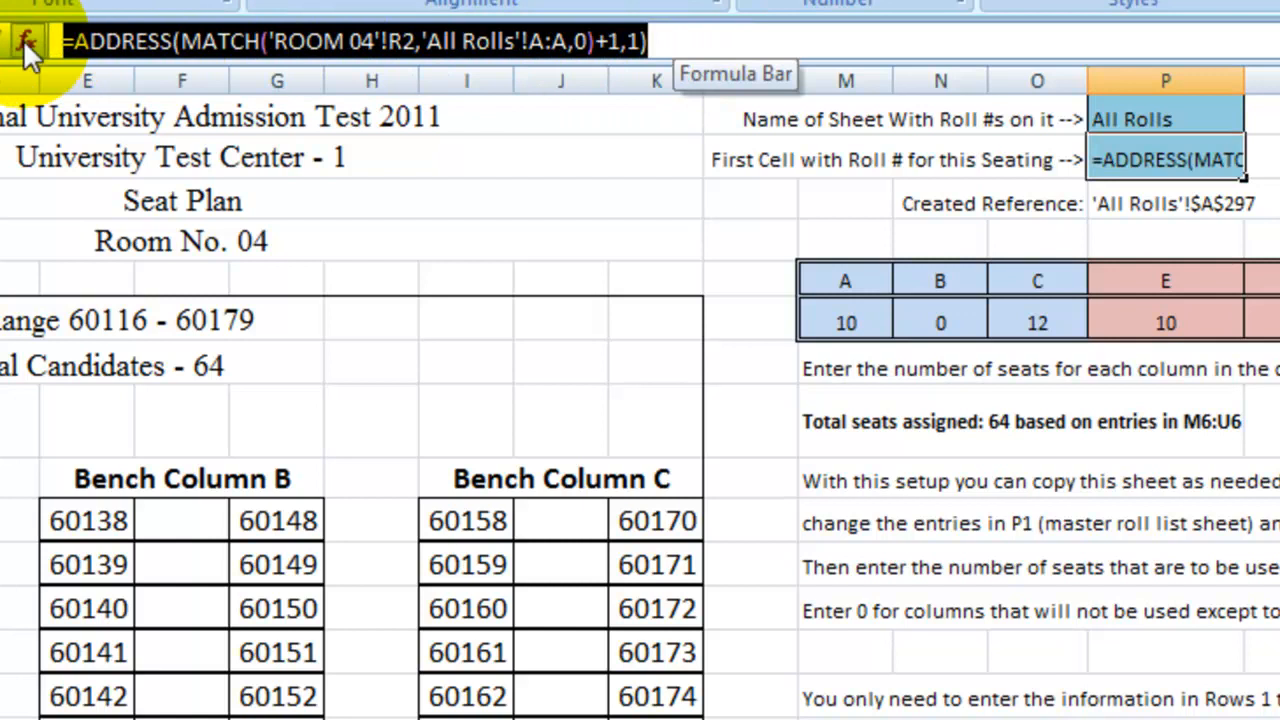
{"action": "left_click", "coordinate": [686, 36]}
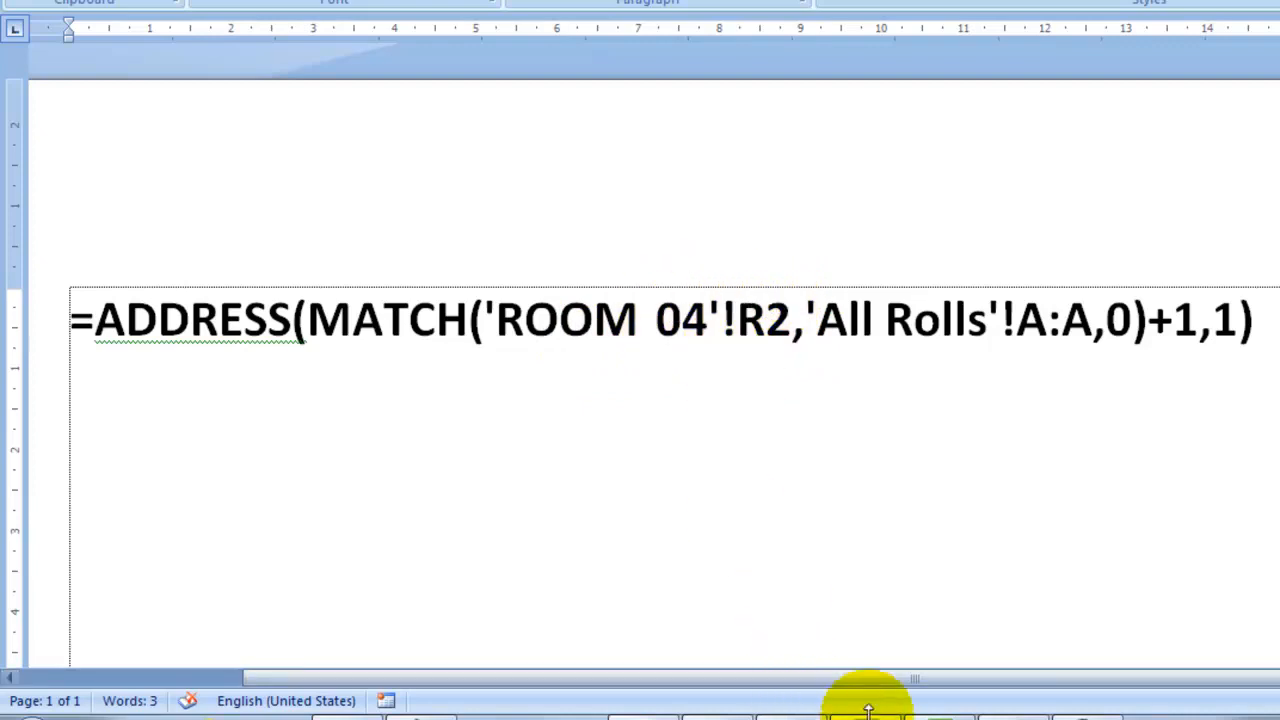
{"action": "left_click", "coordinate": [945, 712]}
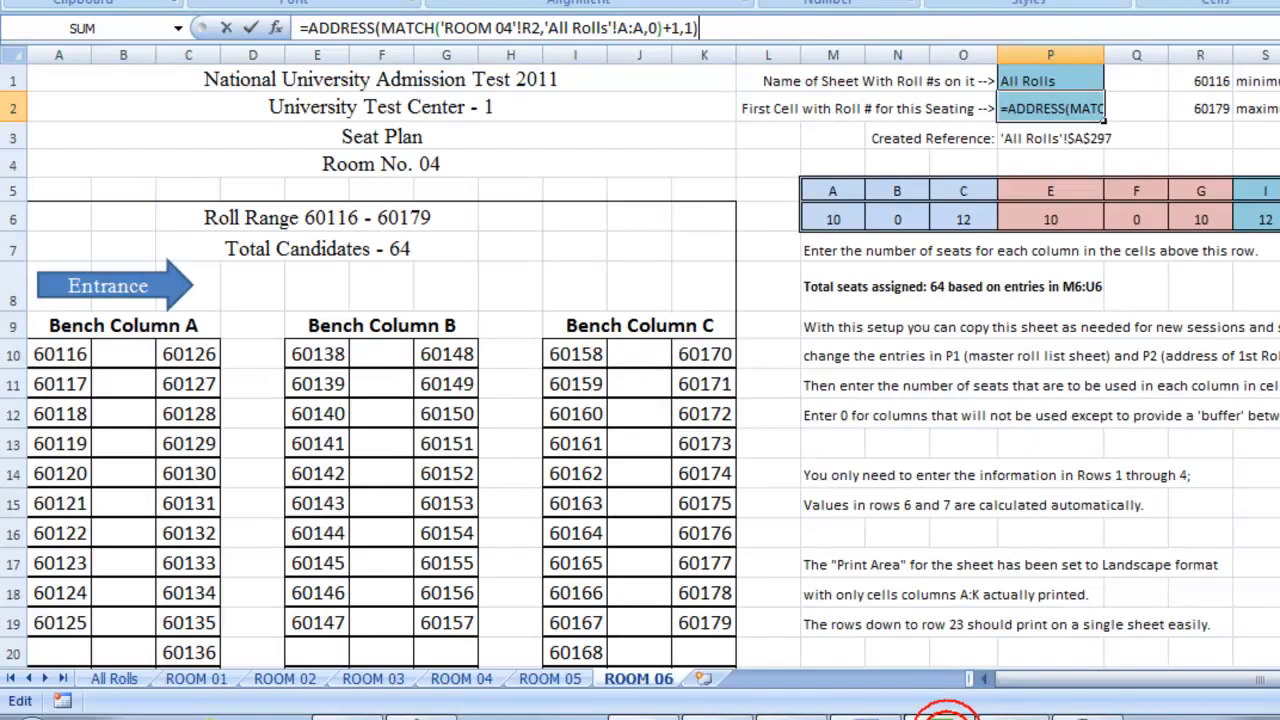
{"action": "left_click", "coordinate": [650, 690]}
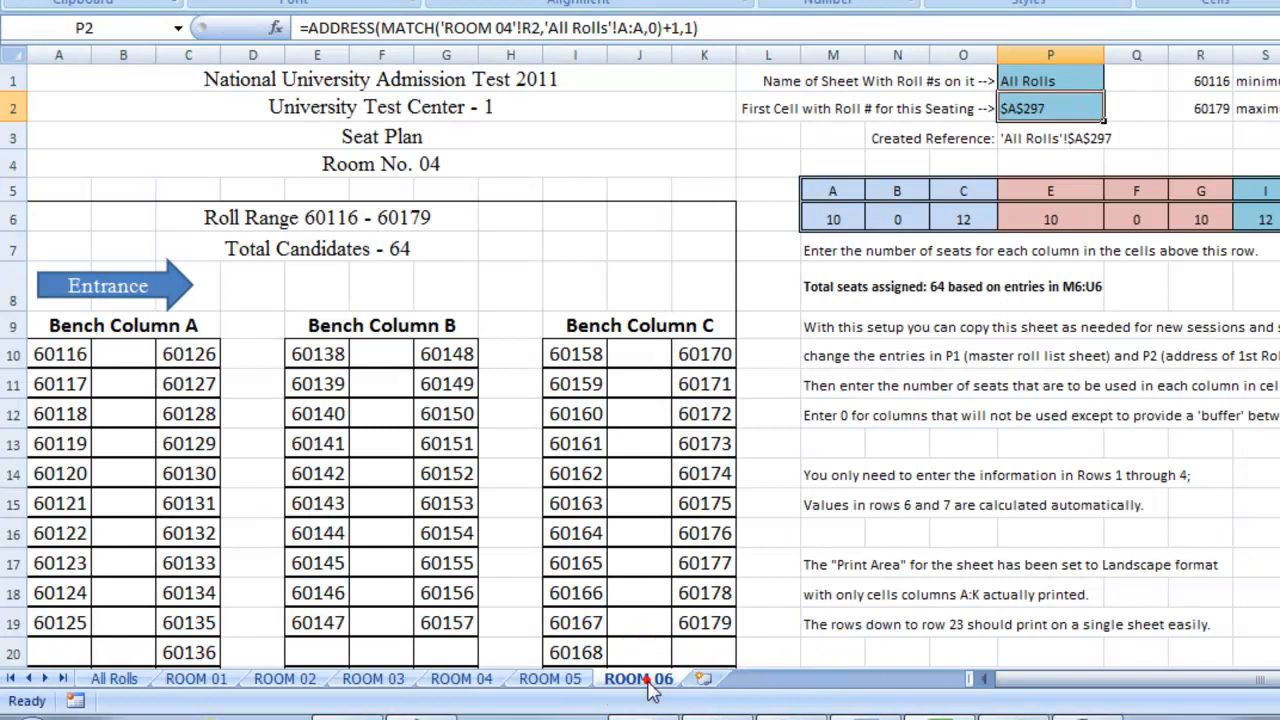
Compare the ROOM 05 and ROOM 06 sheets, checking which sheet the first-roll formula should reference
{"action": "left_click", "coordinate": [567, 686]}
{"action": "left_click", "coordinate": [643, 684]}
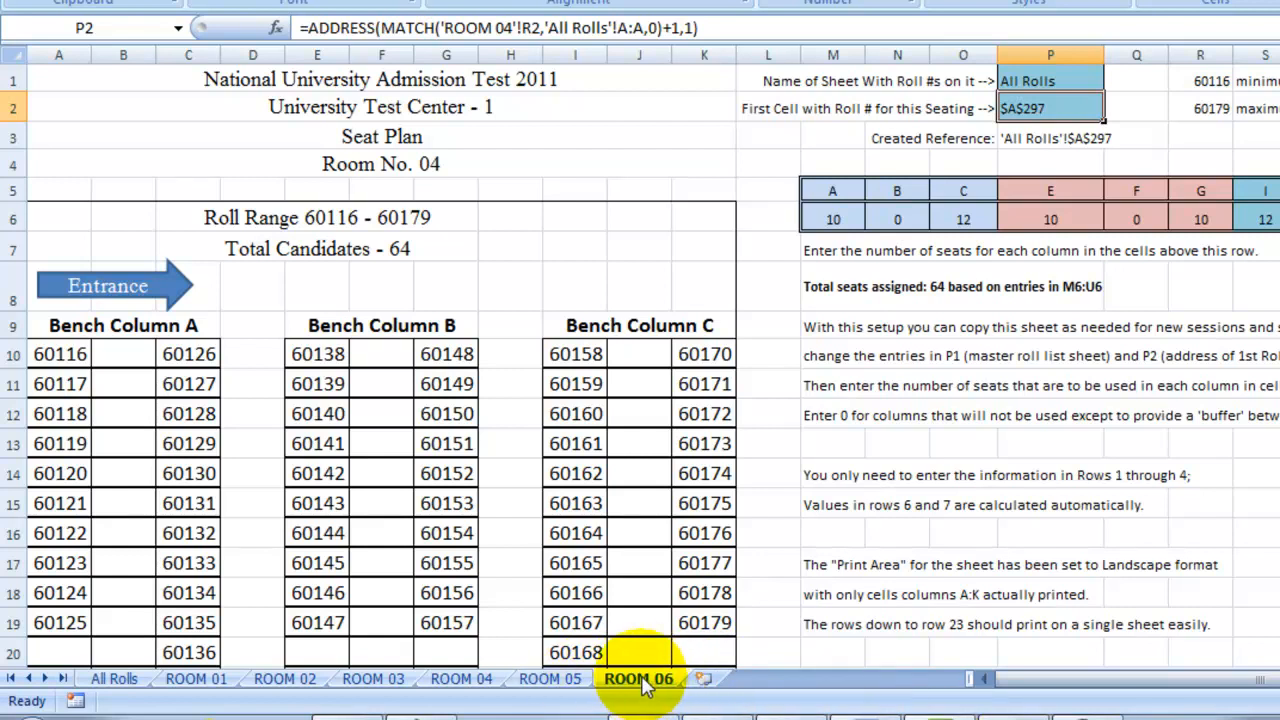
{"action": "left_click", "coordinate": [553, 680]}
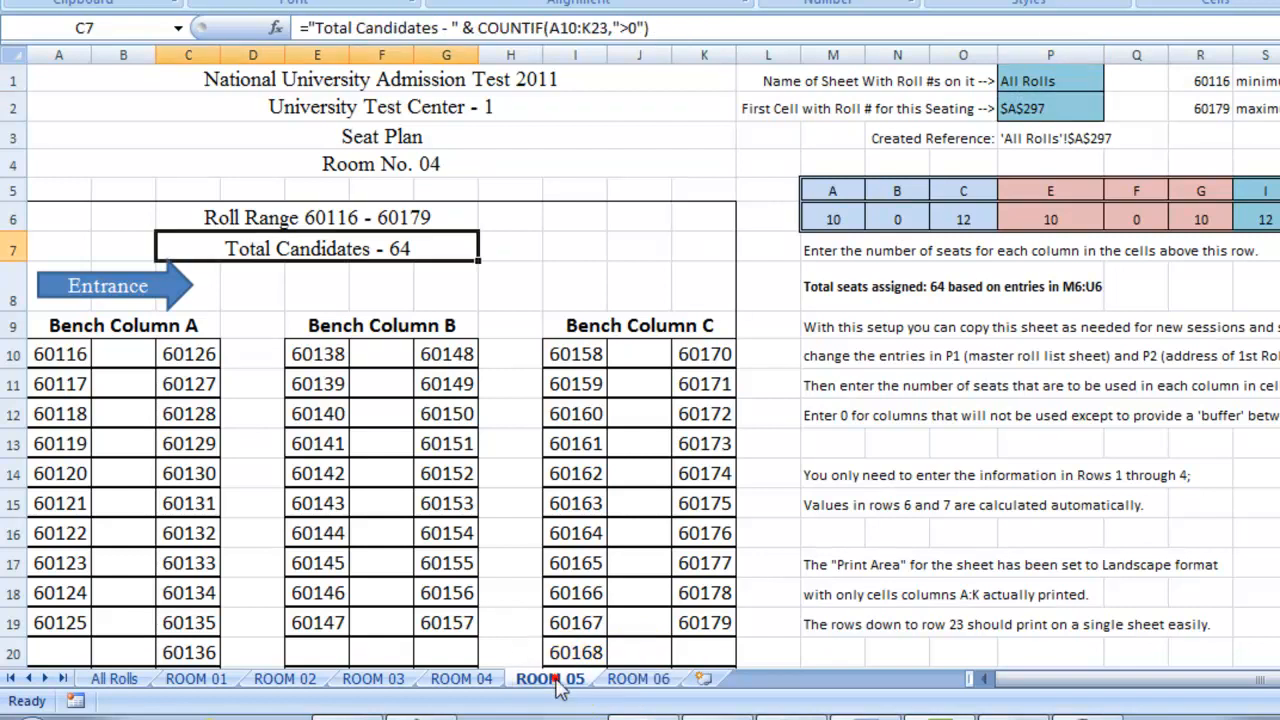
{"action": "left_click", "coordinate": [645, 678]}
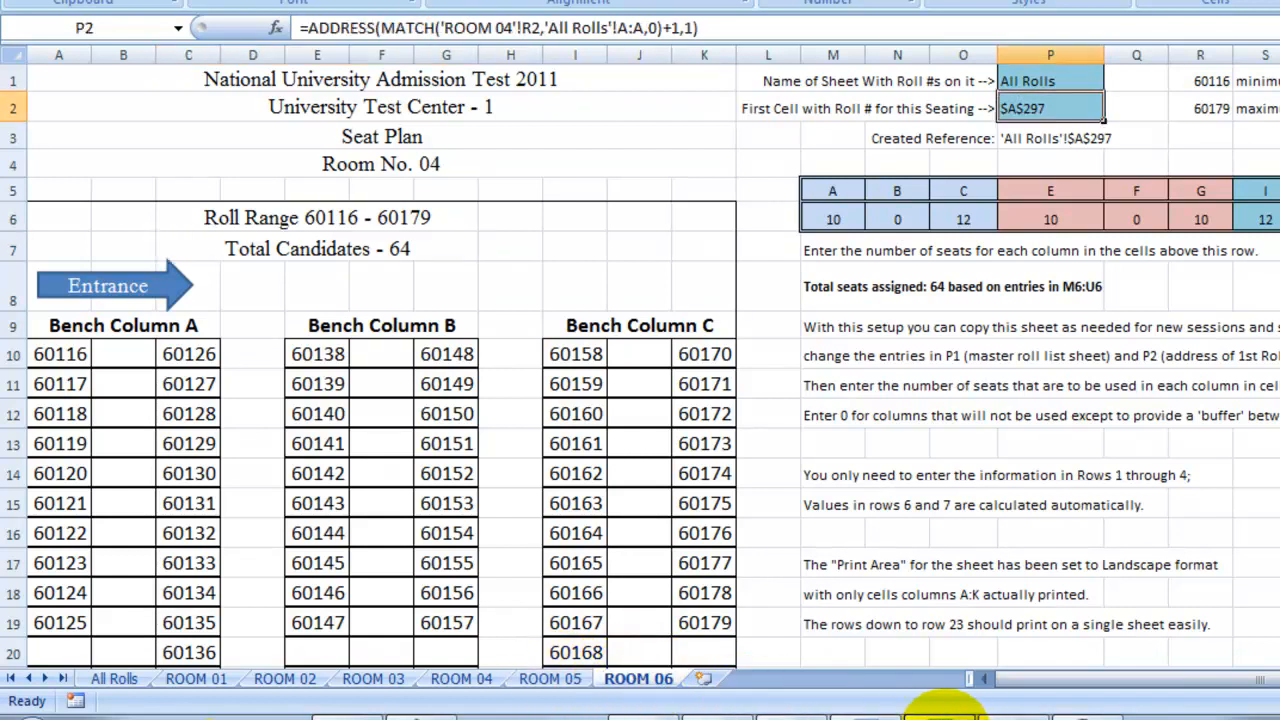
Switch to the Word document and change the sheet reference in the ADDRESS formula to ROOM 05
{"action": "left_click", "coordinate": [942, 710]}
{"action": "left_click_drag", "start_coordinate": [681, 318], "coordinate": [697, 318]}
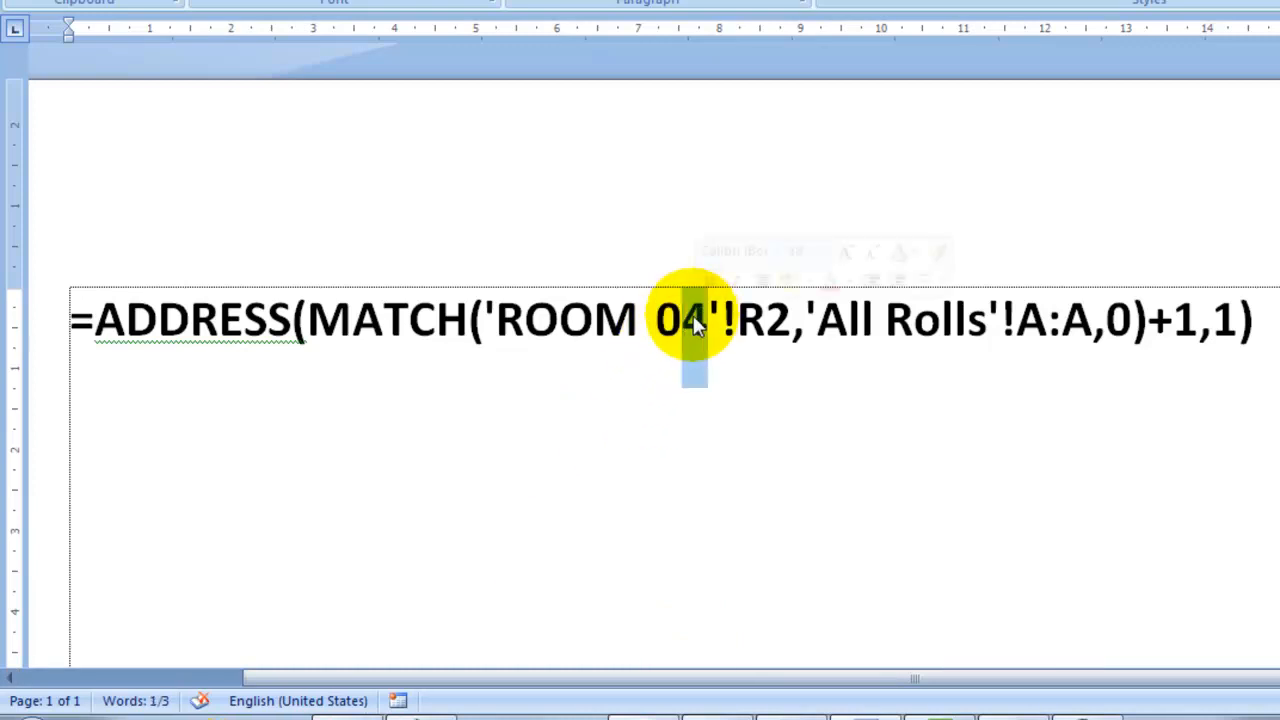
{"action": "type", "text": "5"}
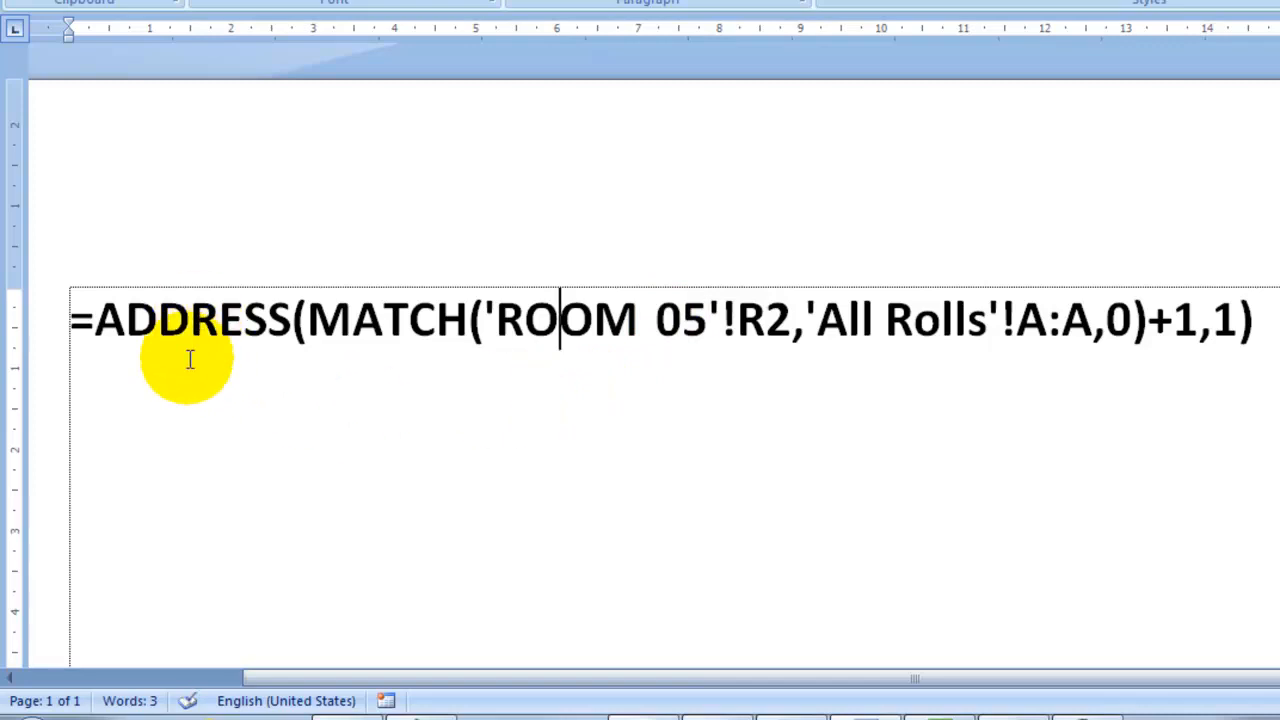
Set the font size of the whole ADDRESS formula to 11 and copy the formula
{"action": "left_click", "coordinate": [35, 330]}
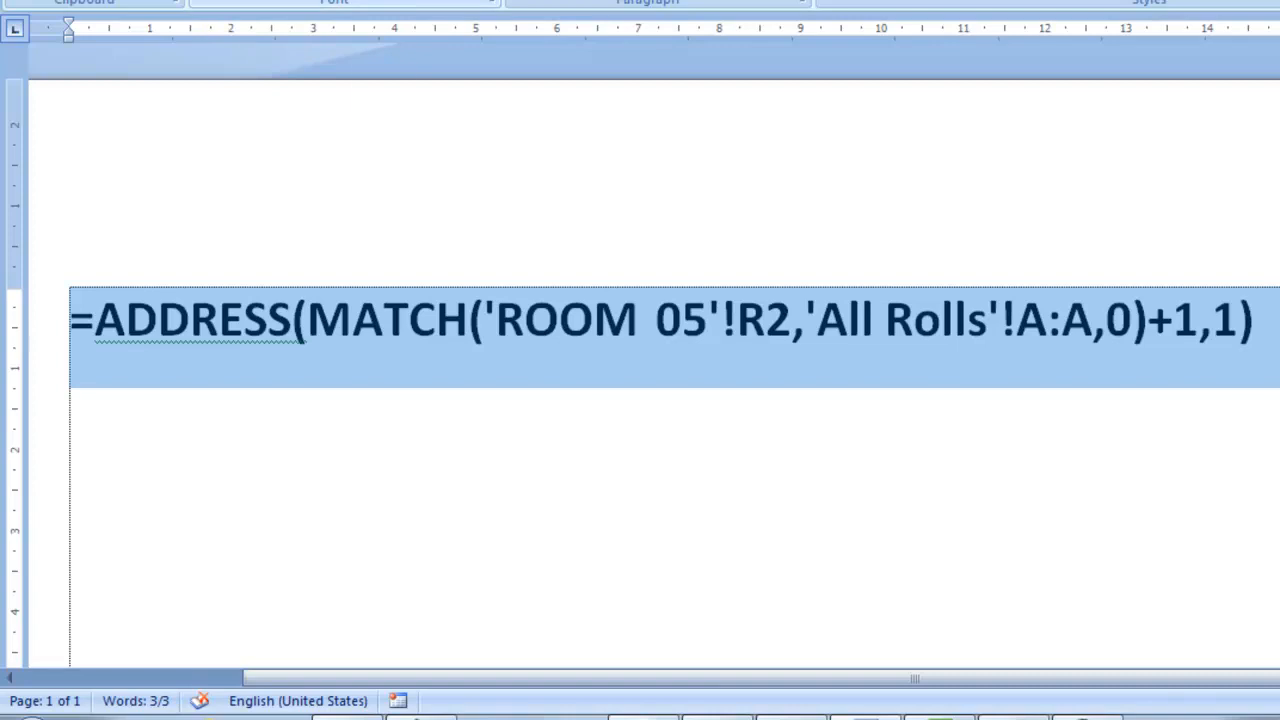
{"action": "left_click", "coordinate": [406, 4]}
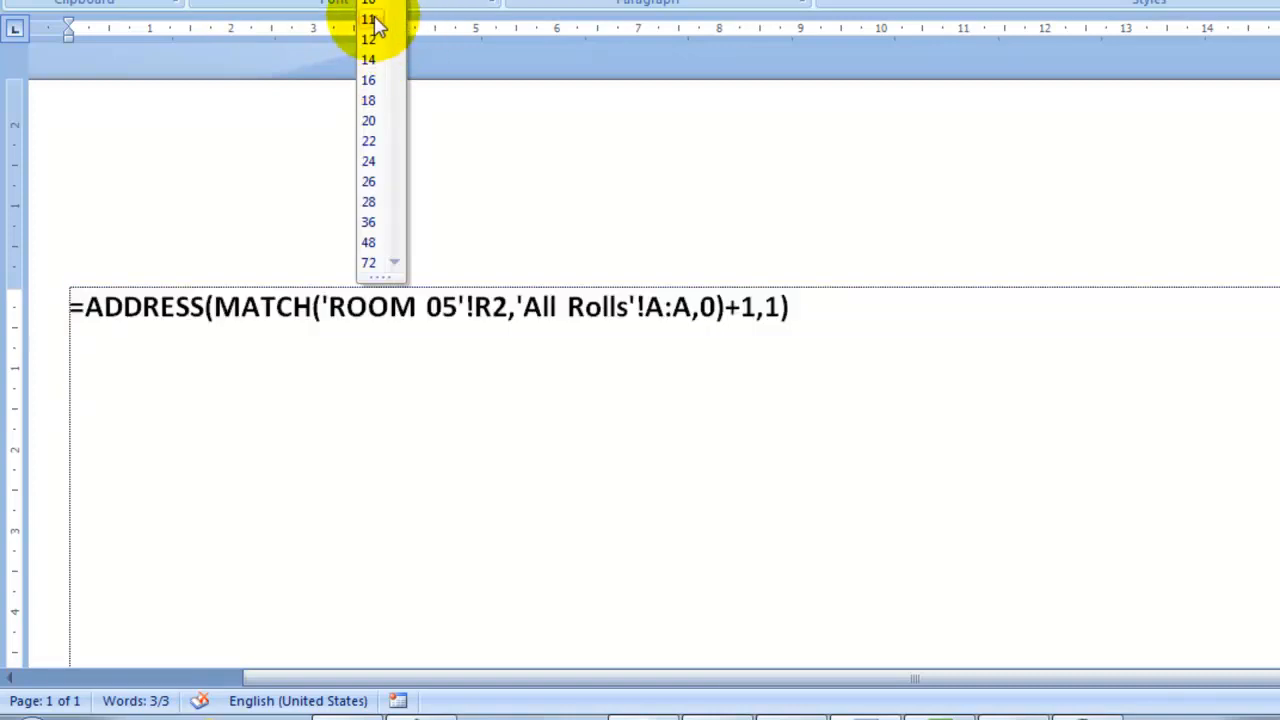
{"action": "left_click", "coordinate": [370, 20]}
{"action": "right_click", "coordinate": [330, 308]}
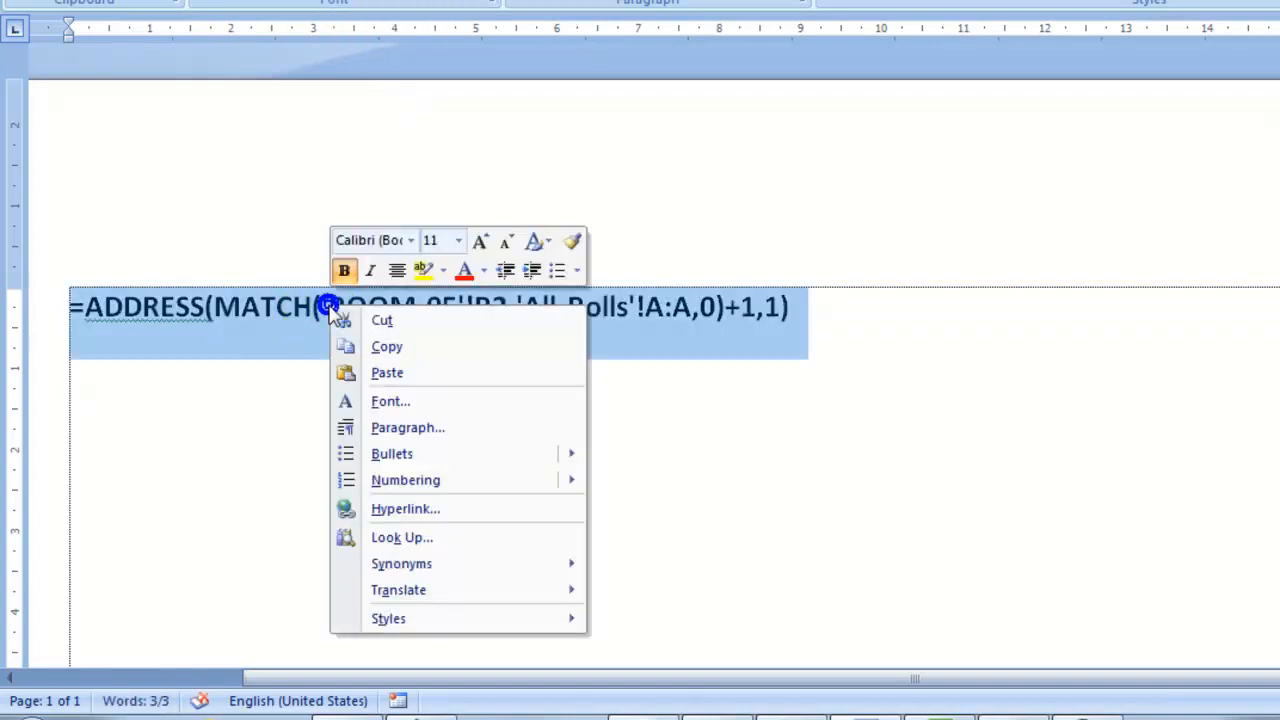
{"action": "left_click", "coordinate": [447, 350]}
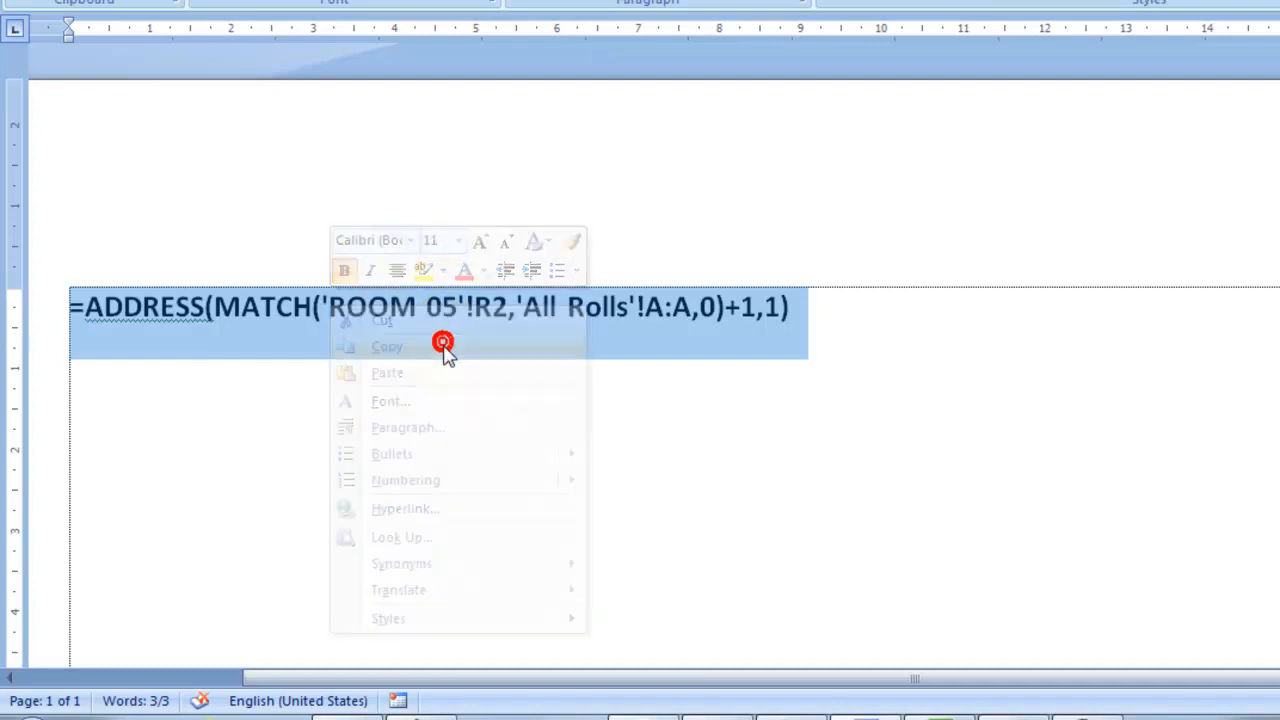
Switch to Excel and replace the formula in P2 of ROOM 06 with the copied =ADDRESS(MATCH('ROOM 05'!R2,'All Rolls'!A:A,0)+1,1)
{"action": "left_click", "coordinate": [940, 708]}
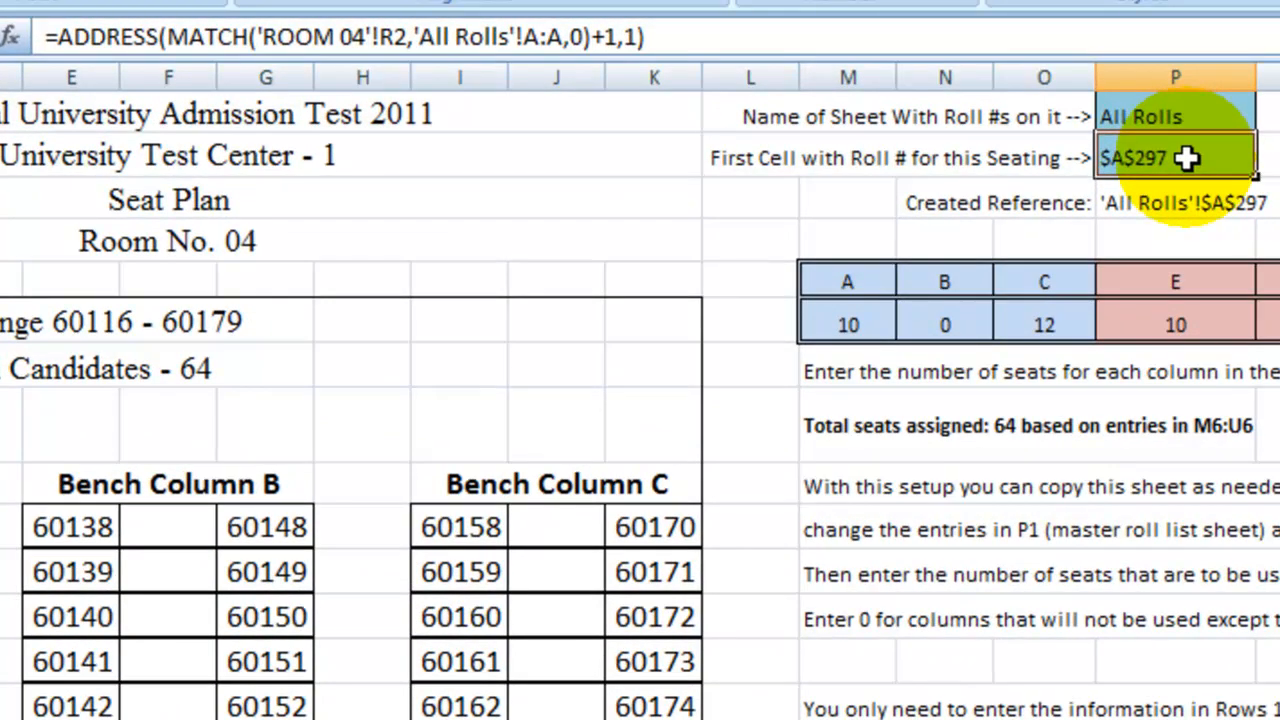
{"action": "left_click_drag", "start_coordinate": [712, 36], "coordinate": [5, 45]}
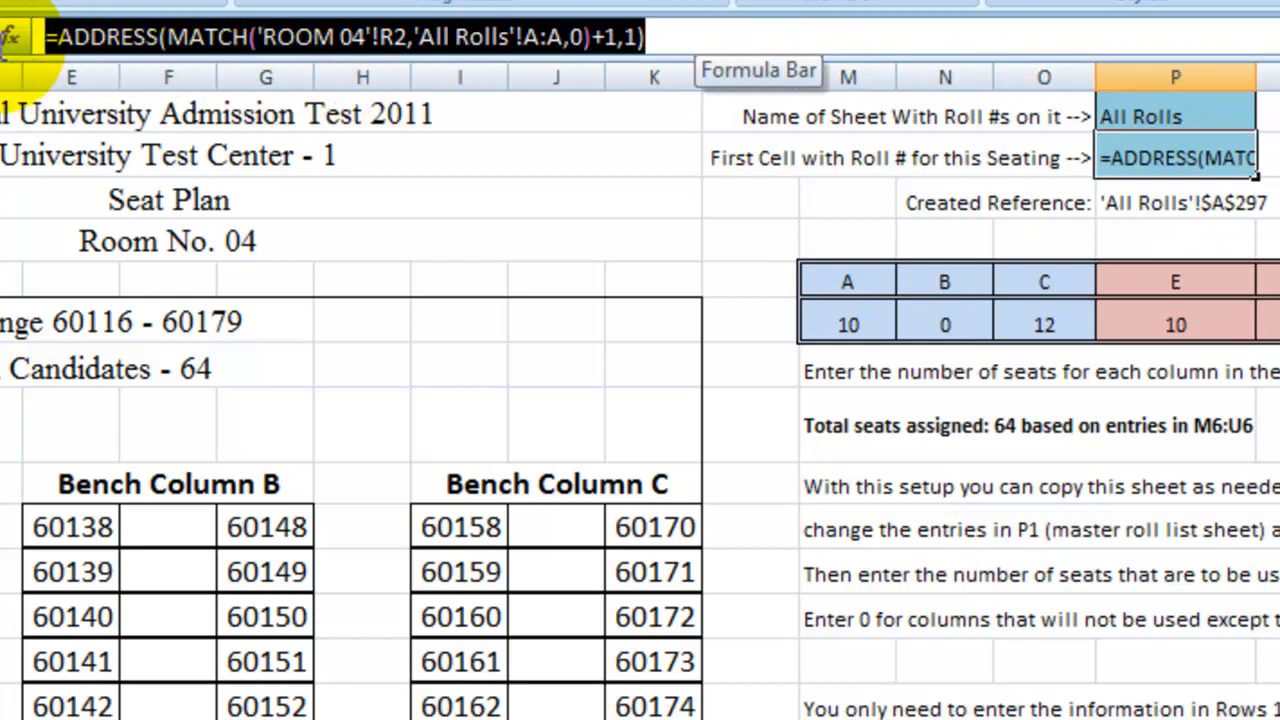
{"action": "right_click", "coordinate": [187, 36]}
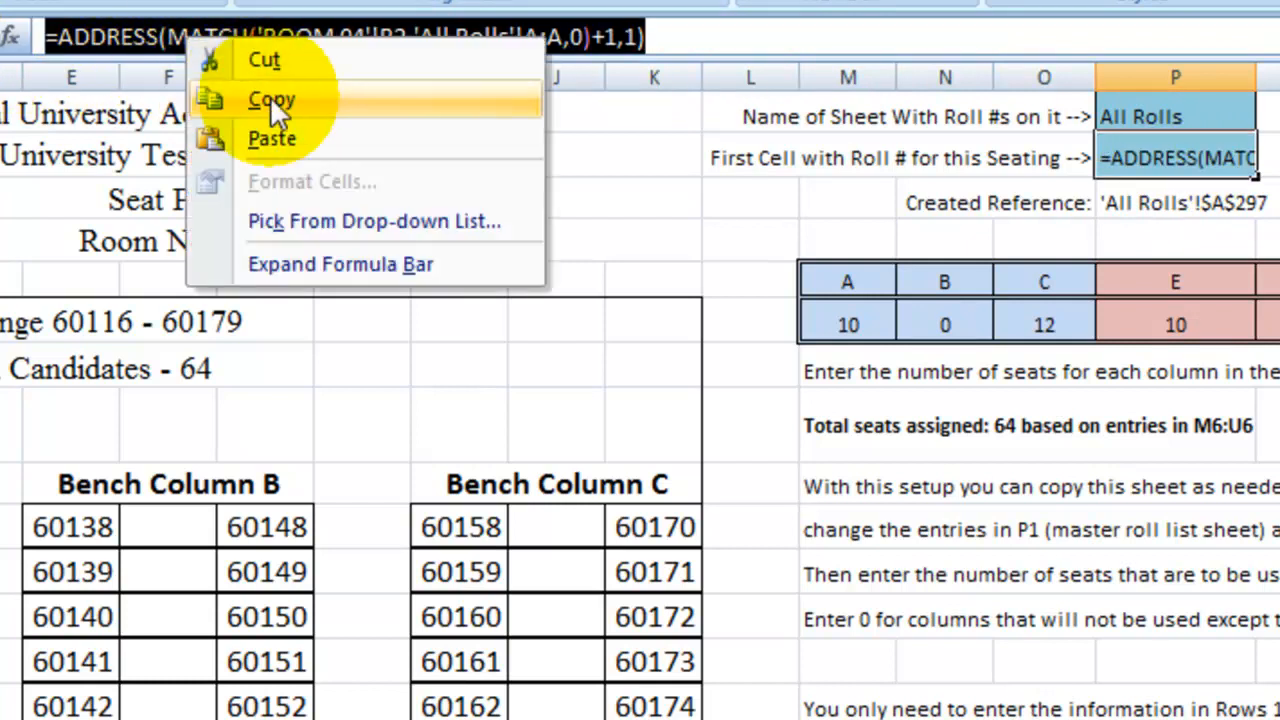
{"action": "left_click", "coordinate": [330, 138]}
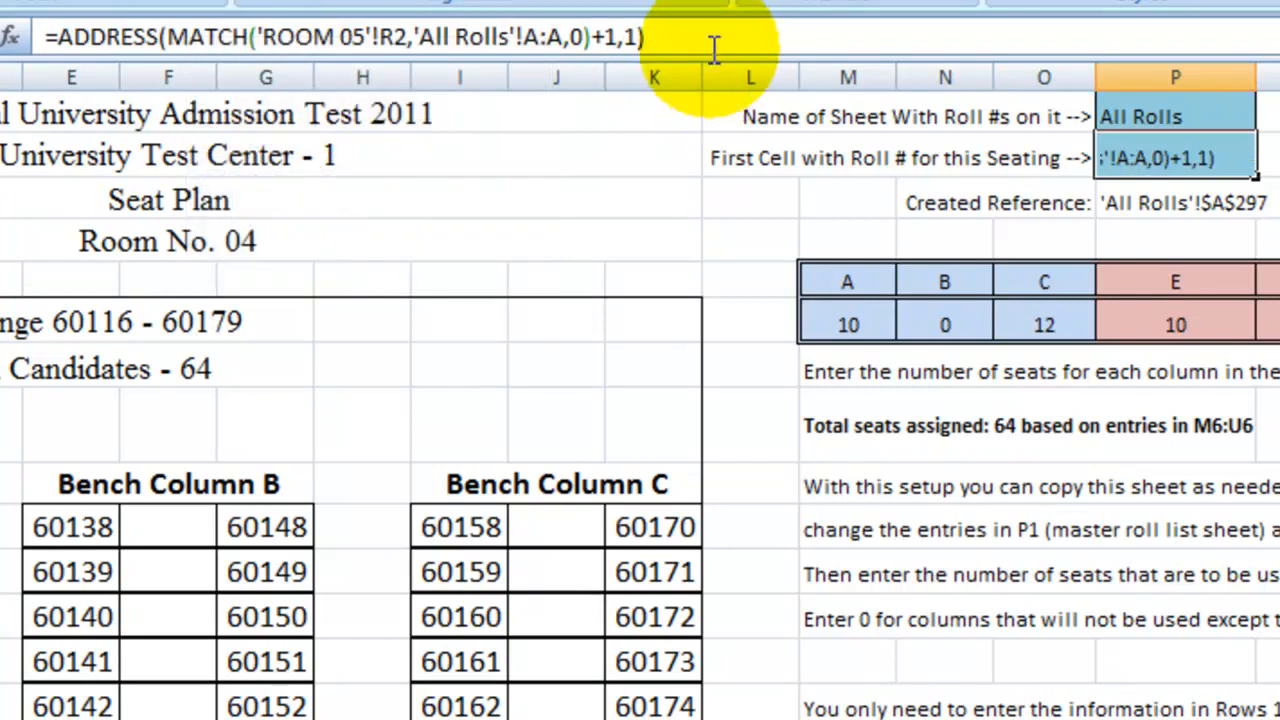
{"action": "left_click", "coordinate": [712, 34]}
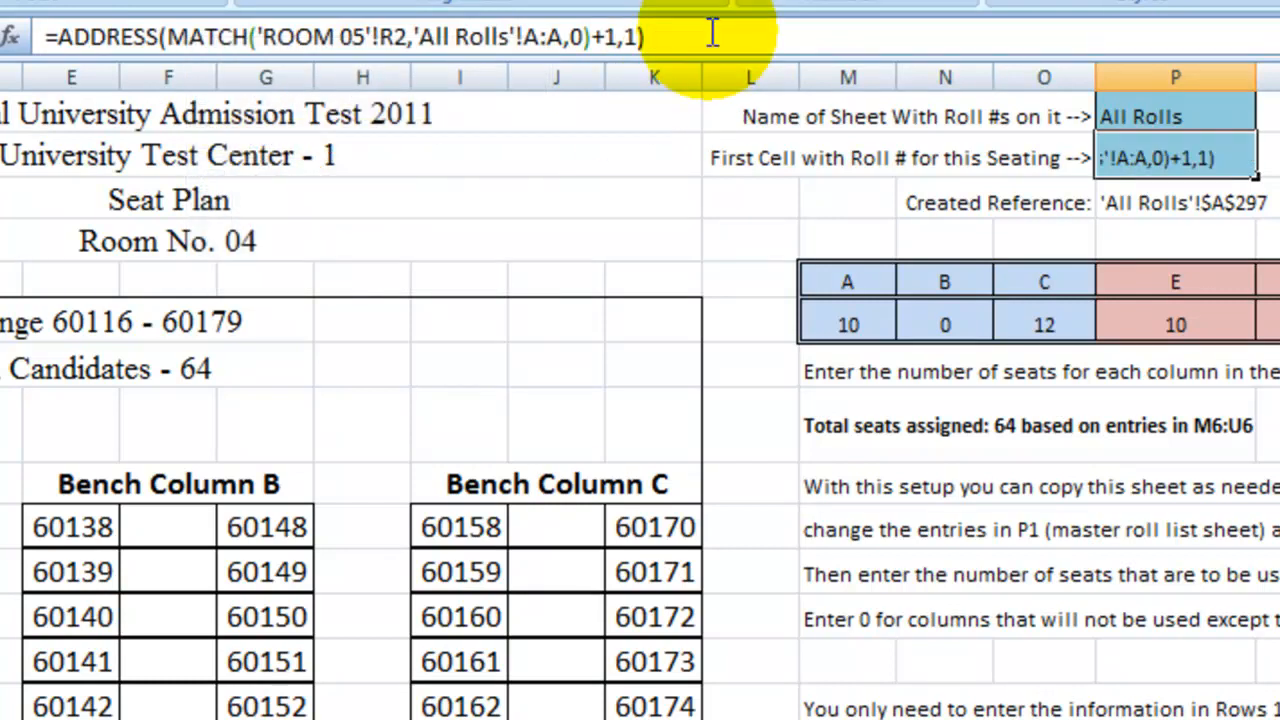
{"action": "key", "text": "Return"}
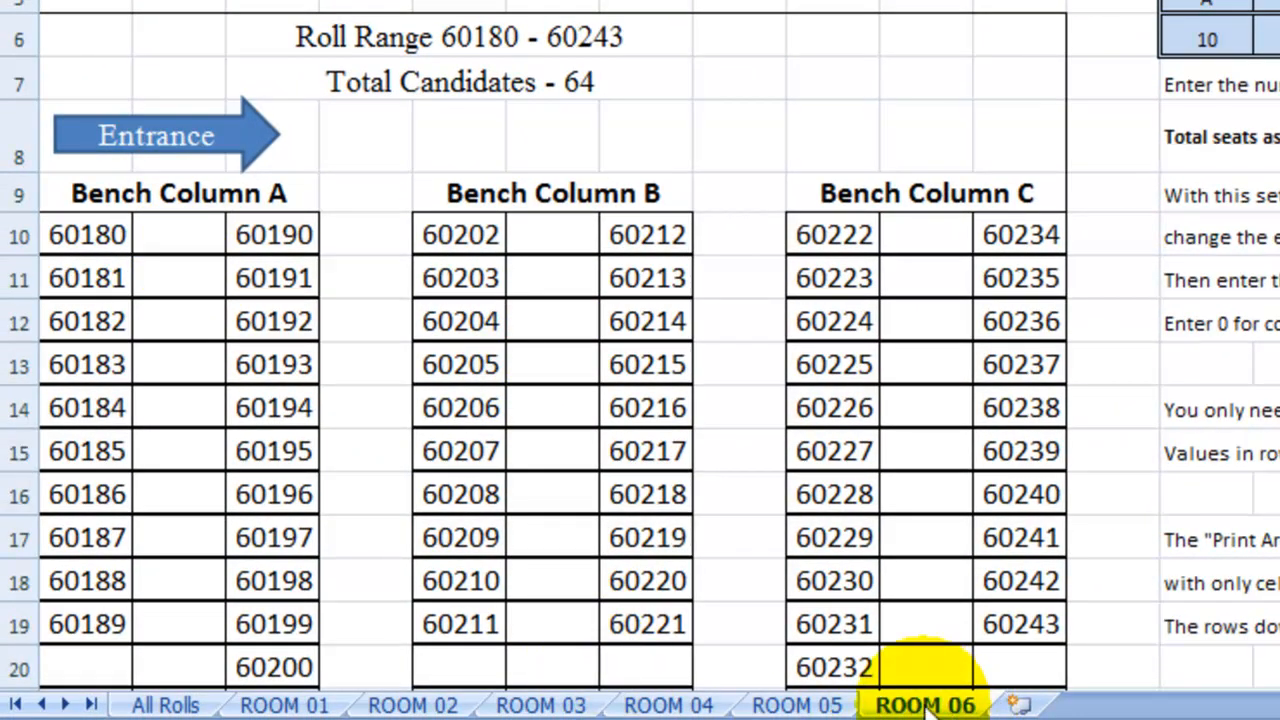
Compare the last roll number on ROOM 05 with the first roll number on ROOM 06
{"action": "left_click", "coordinate": [826, 706]}
{"action": "scroll", "coordinate": [946, 611], "scroll_direction": "down", "scroll_amount": 2}
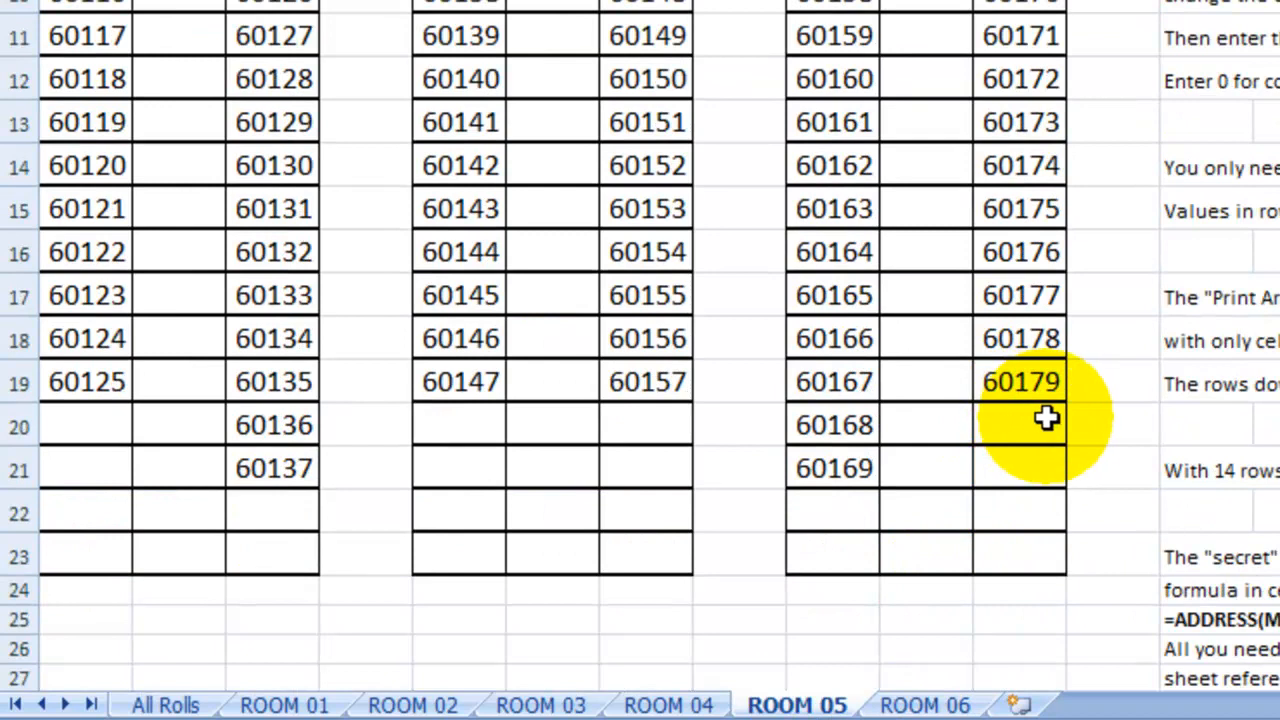
{"action": "left_click", "coordinate": [925, 705]}
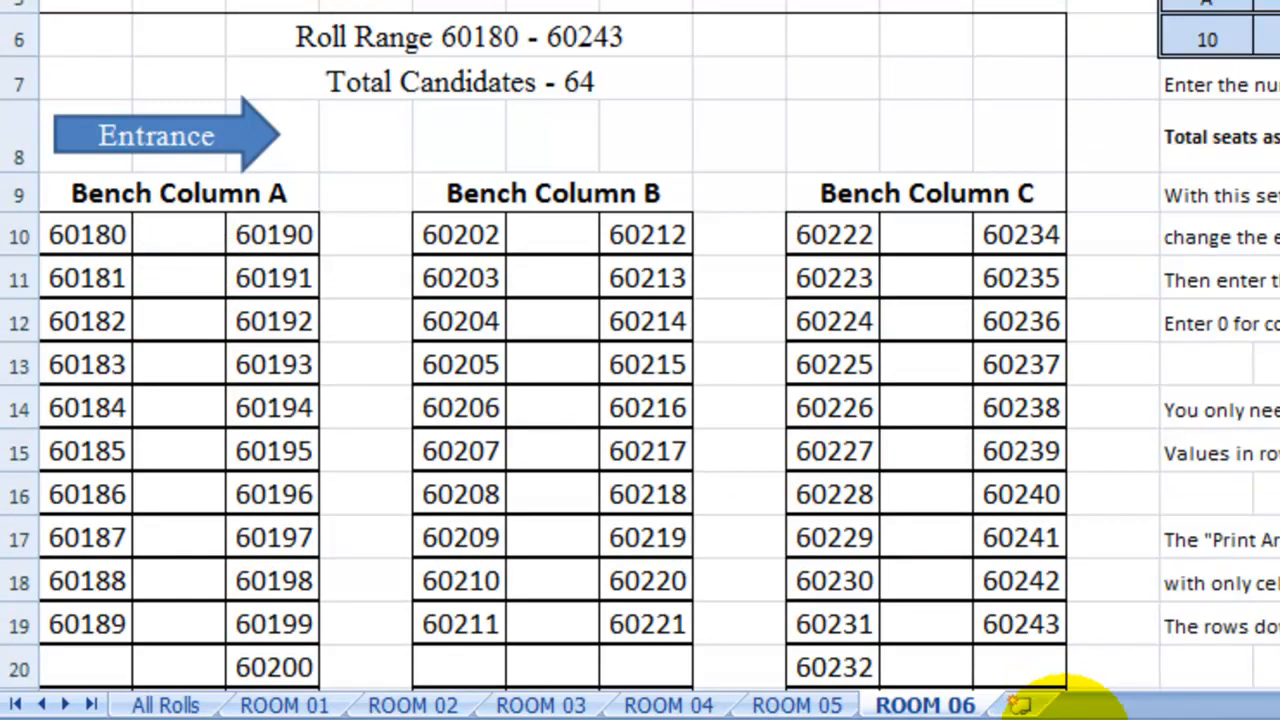
{"action": "left_click", "coordinate": [810, 705]}
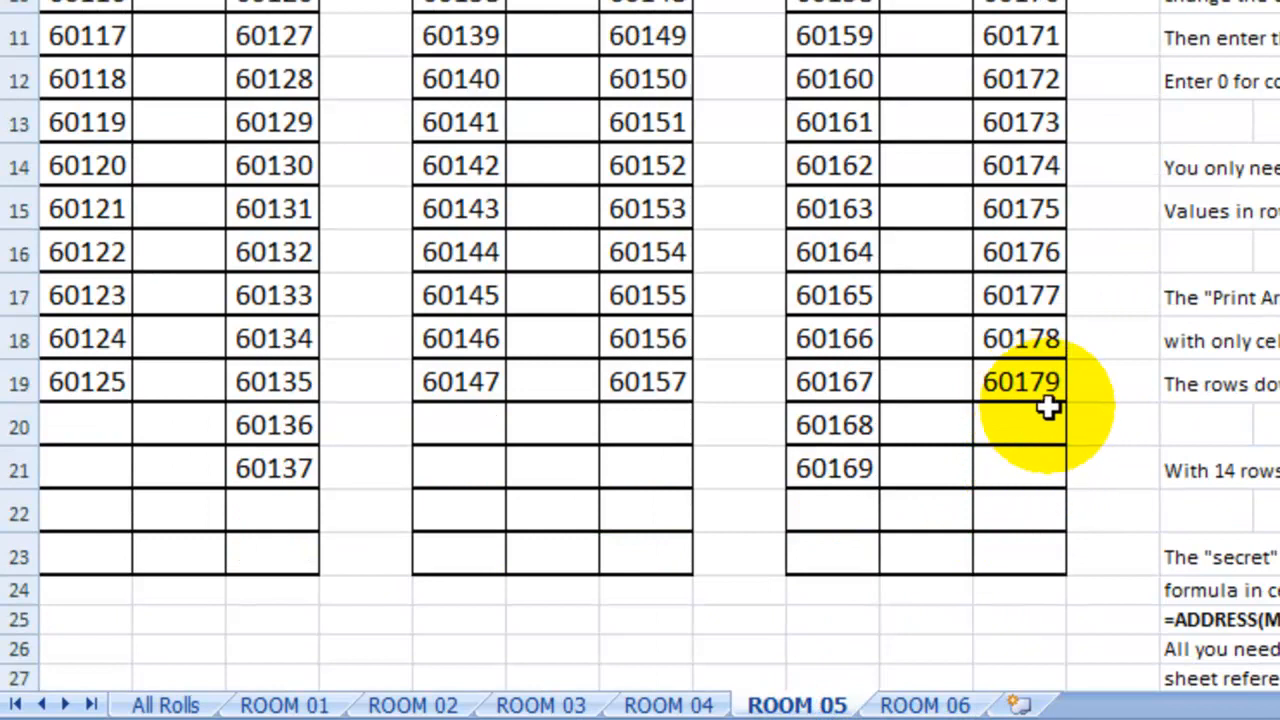
{"action": "left_click", "coordinate": [930, 705]}
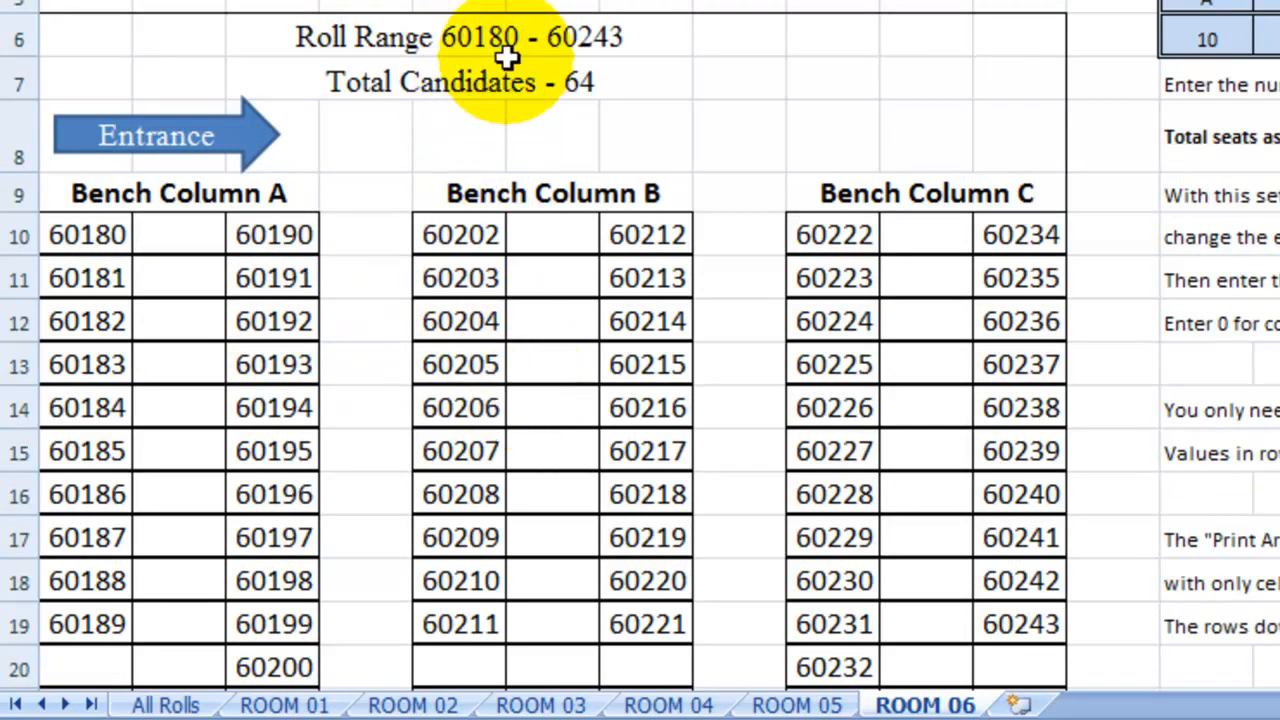
Check the roll range, total candidates and full seating chart on the ROOM 06 sheet
{"action": "left_click", "coordinate": [452, 37]}
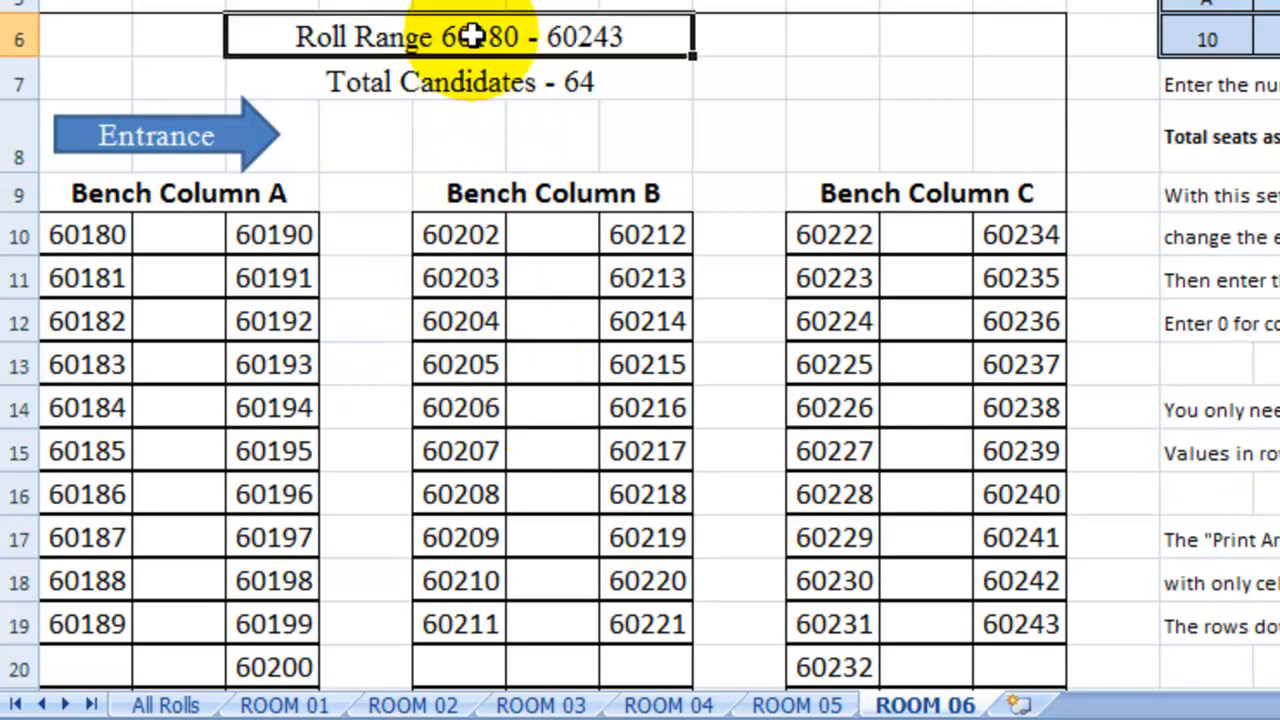
{"action": "left_click", "coordinate": [467, 87]}
{"action": "scroll", "coordinate": [663, 237], "scroll_direction": "down", "scroll_amount": 2}
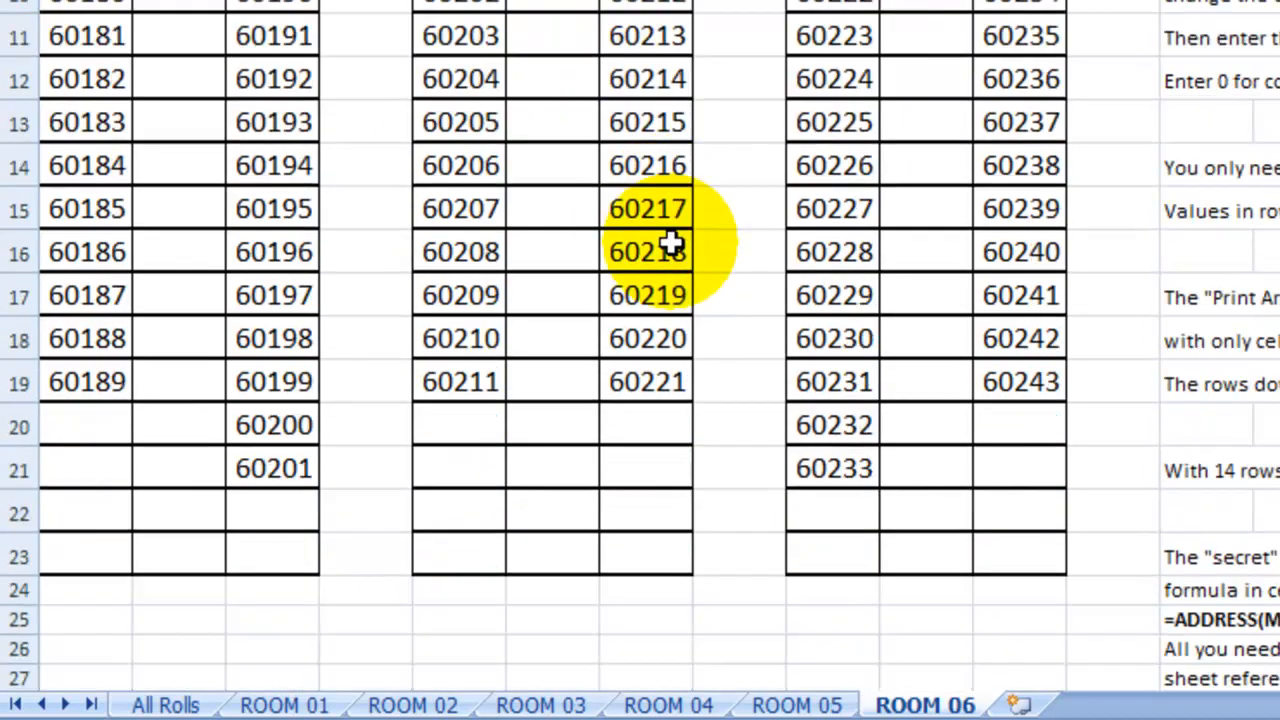
{"action": "scroll", "coordinate": [615, 180], "scroll_direction": "up", "scroll_amount": 2}
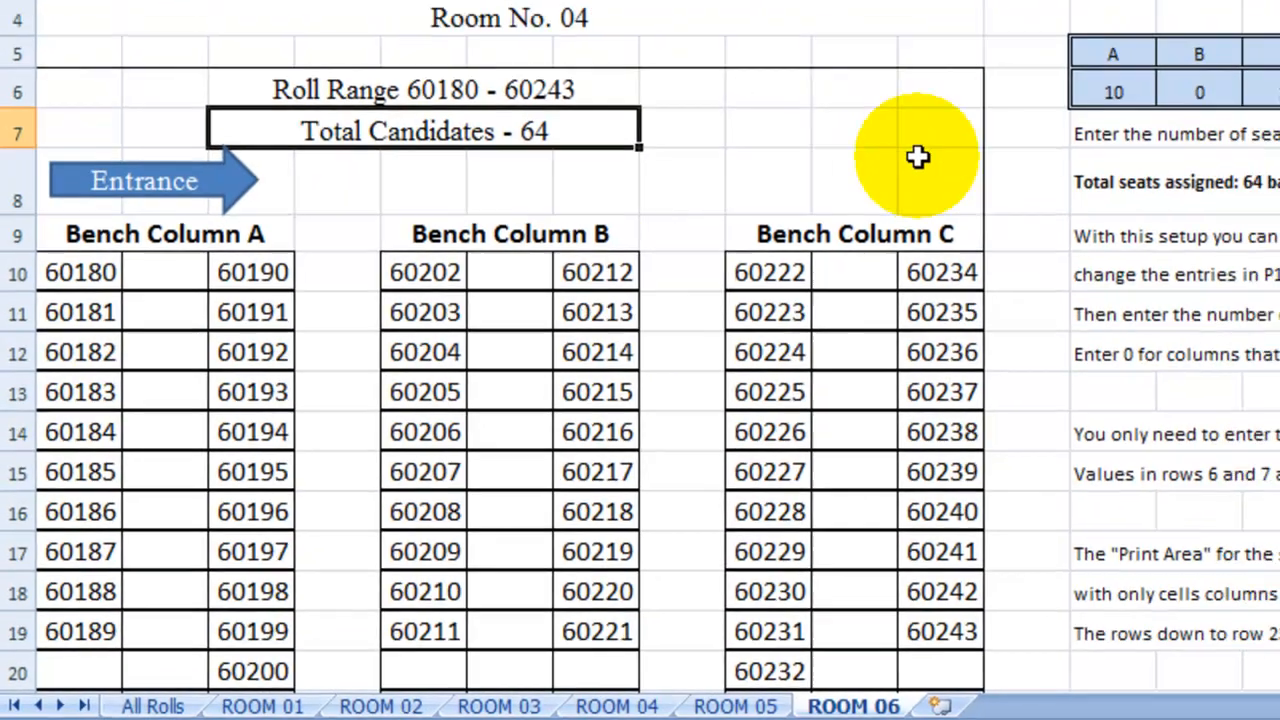
{"action": "scroll", "coordinate": [1032, 190], "scroll_direction": "down", "scroll_amount": 2}
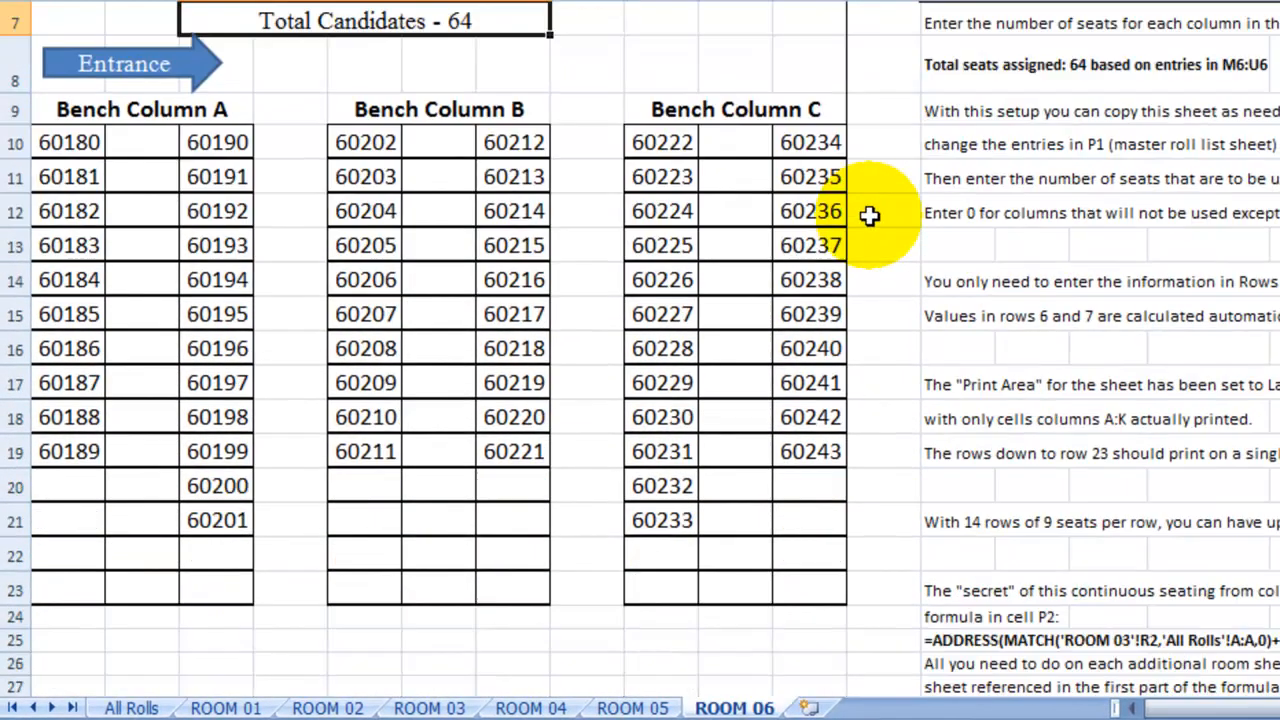
{"action": "scroll", "coordinate": [866, 149], "scroll_direction": "up", "scroll_amount": 2}
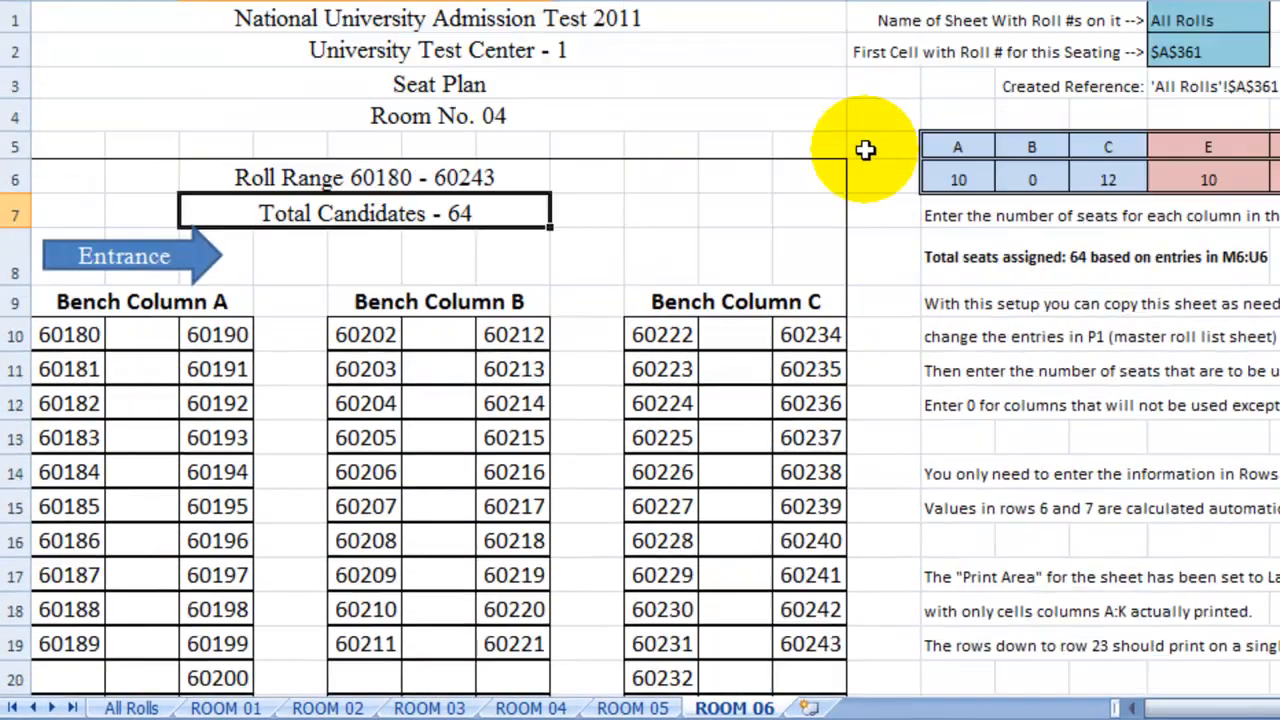
{"action": "scroll", "coordinate": [834, 183], "scroll_direction": "down", "scroll_amount": 1}
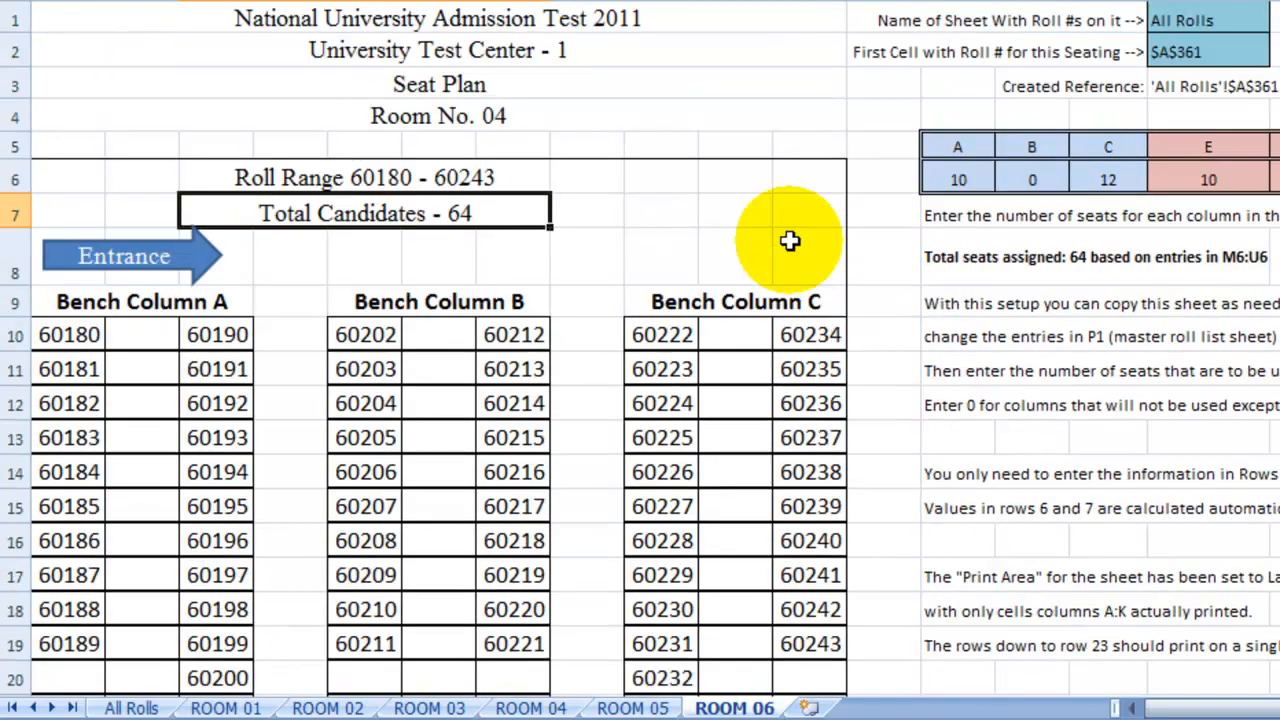
{"action": "scroll", "coordinate": [790, 243], "scroll_direction": "up", "scroll_amount": 1}
Set the number of seats for column A on ROOM 06 to 14 and check the updated chart and total candidates
{"action": "left_click", "coordinate": [966, 181]}
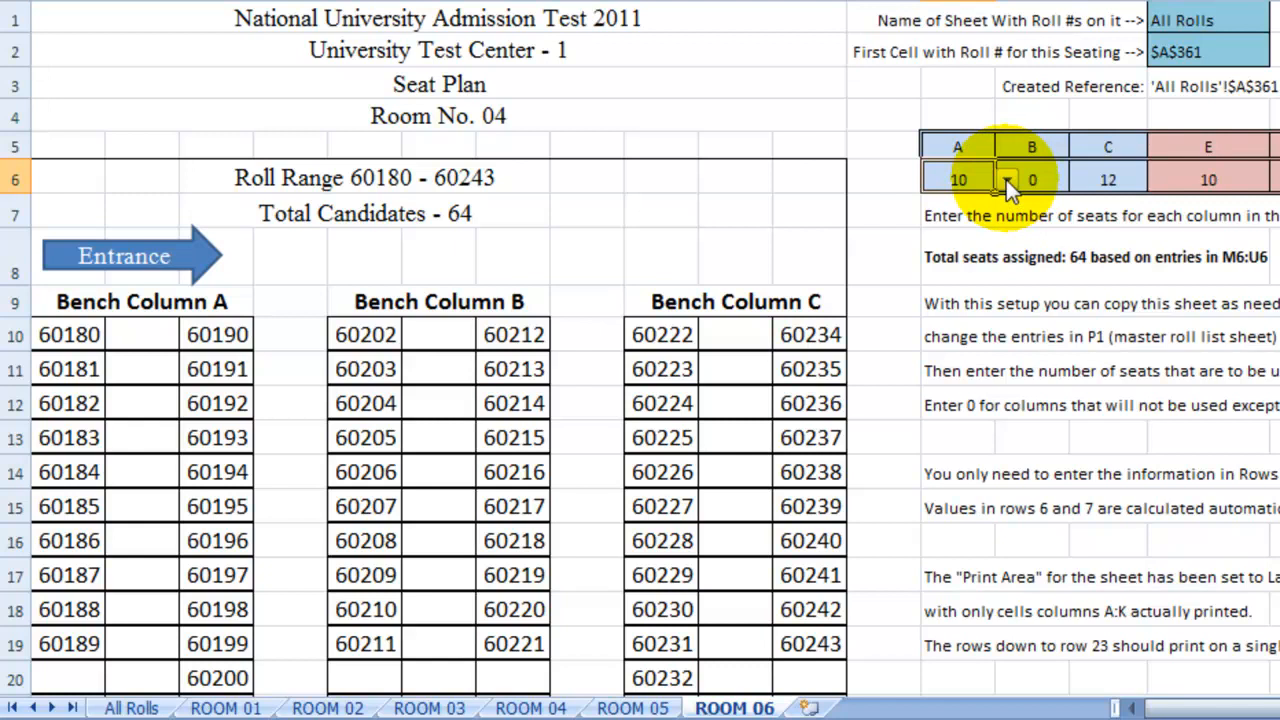
{"action": "left_click", "coordinate": [1006, 180]}
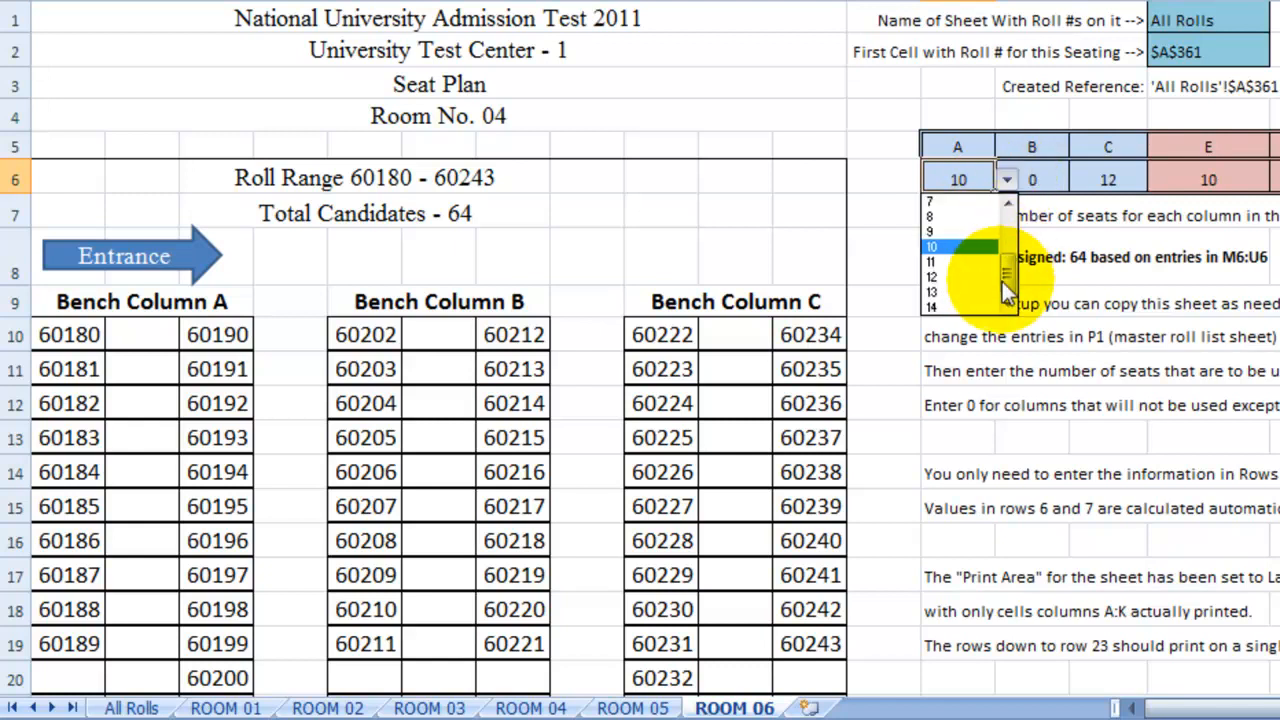
{"action": "scroll", "coordinate": [985, 290], "scroll_direction": "down", "scroll_amount": 2}
{"action": "left_click", "coordinate": [973, 304]}
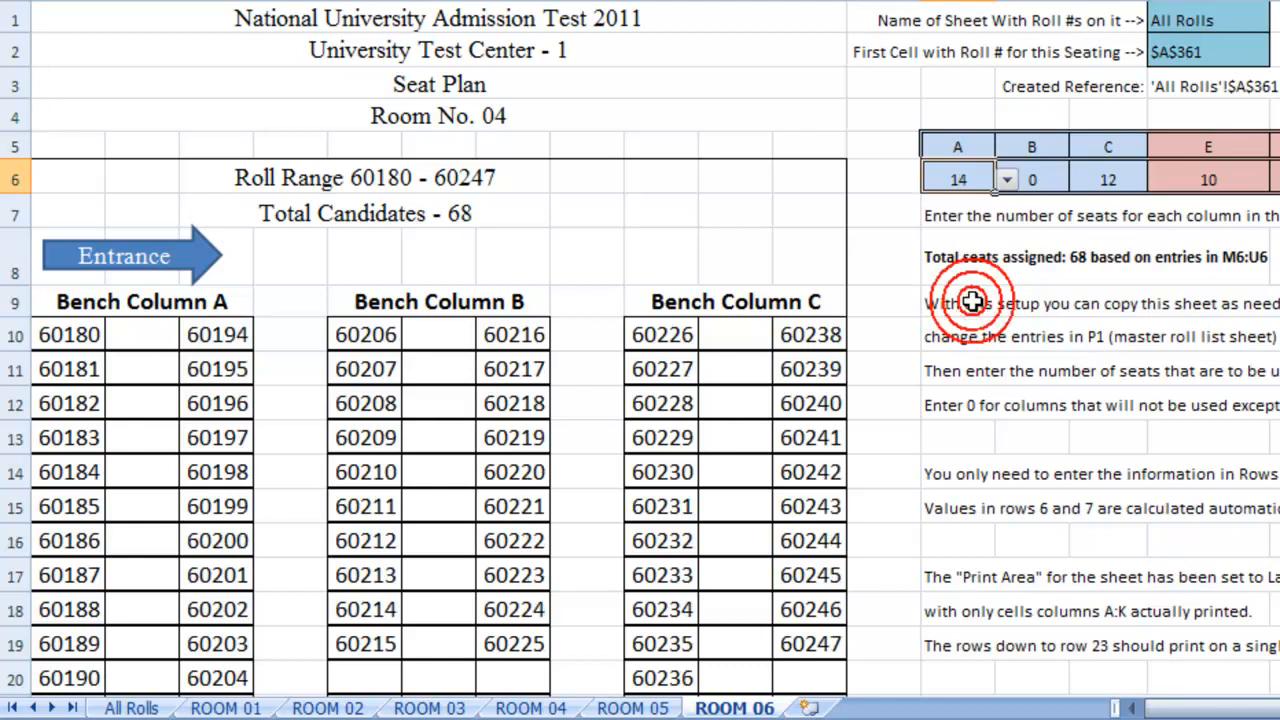
{"action": "scroll", "coordinate": [371, 417], "scroll_direction": "down", "scroll_amount": 4}
{"action": "scroll", "coordinate": [159, 366], "scroll_direction": "up", "scroll_amount": 3}
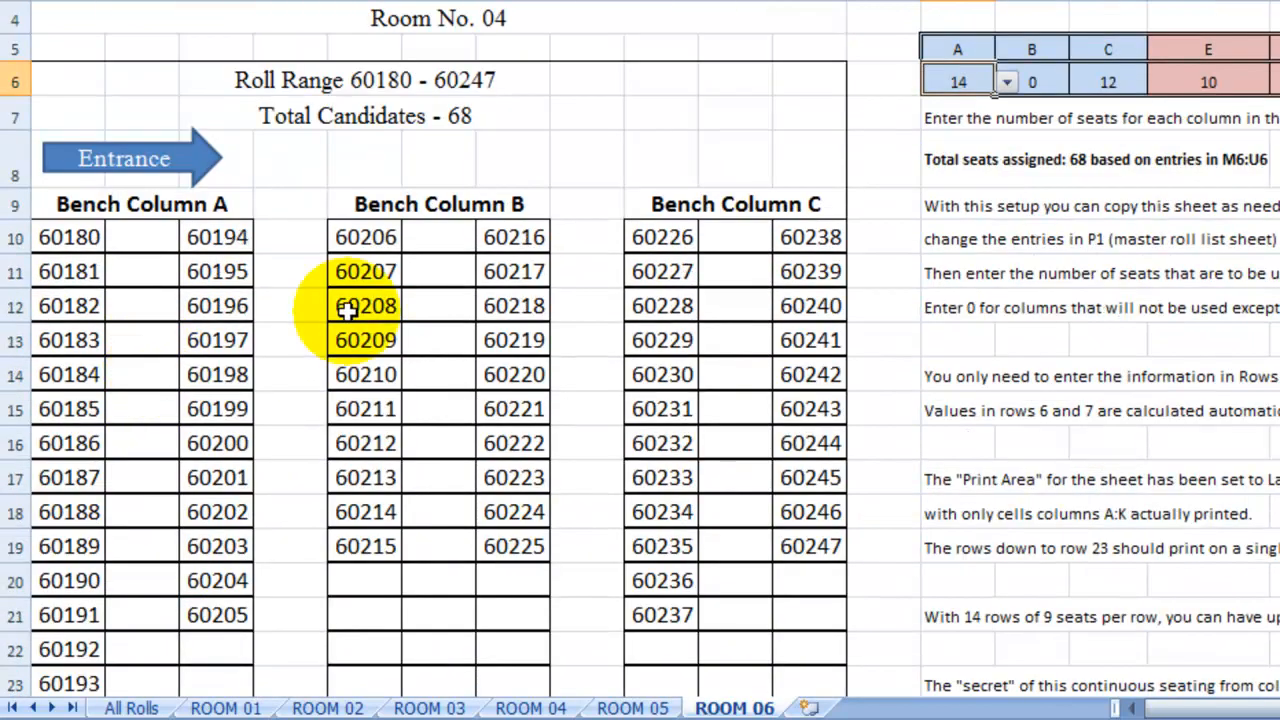
{"action": "left_click", "coordinate": [468, 114]}
{"action": "left_click", "coordinate": [531, 125]}
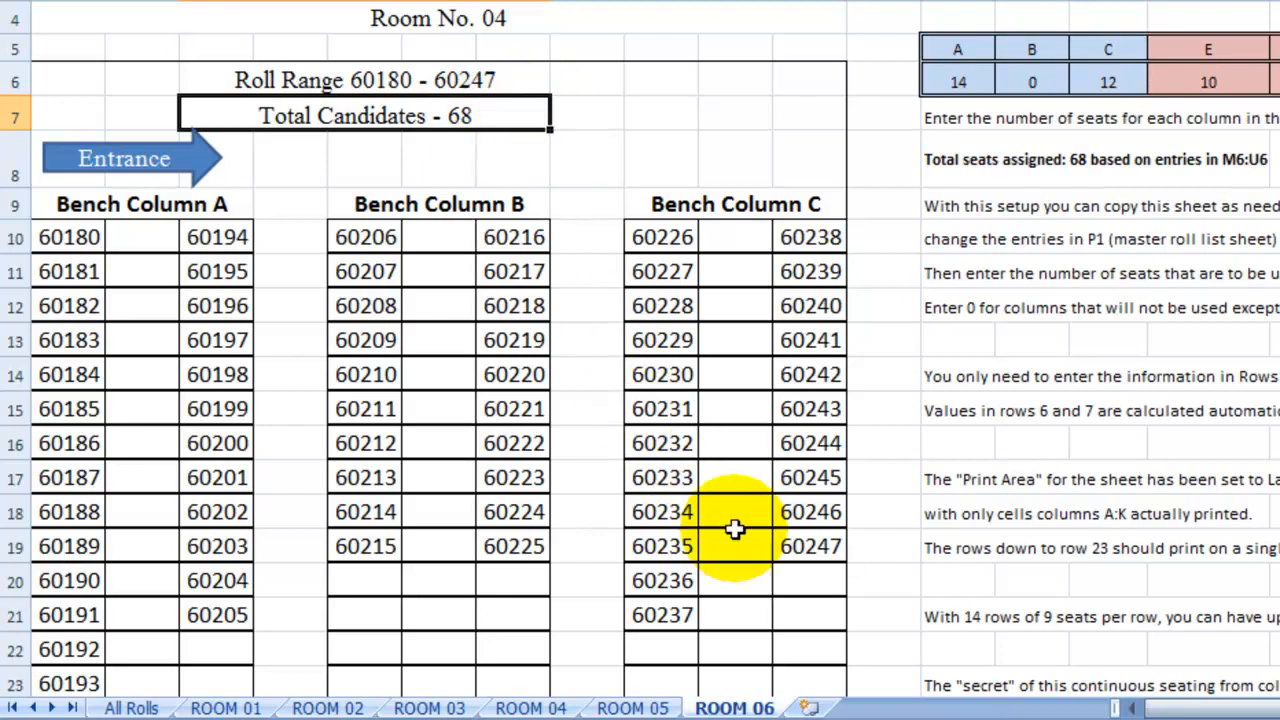
Review the master roll list on All Rolls alongside the seat plans on ROOM 06 and ROOM 01
{"action": "scroll", "coordinate": [760, 625], "scroll_direction": "up", "scroll_amount": 1}
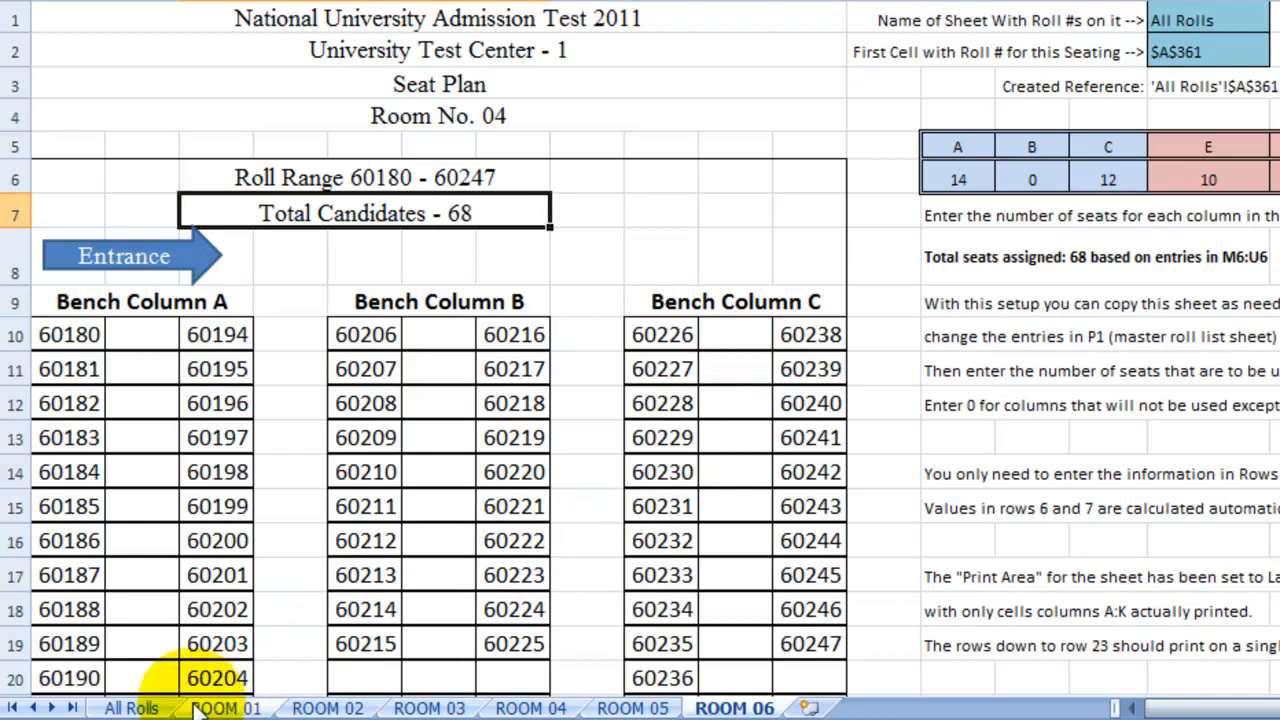
{"action": "left_click", "coordinate": [131, 707]}
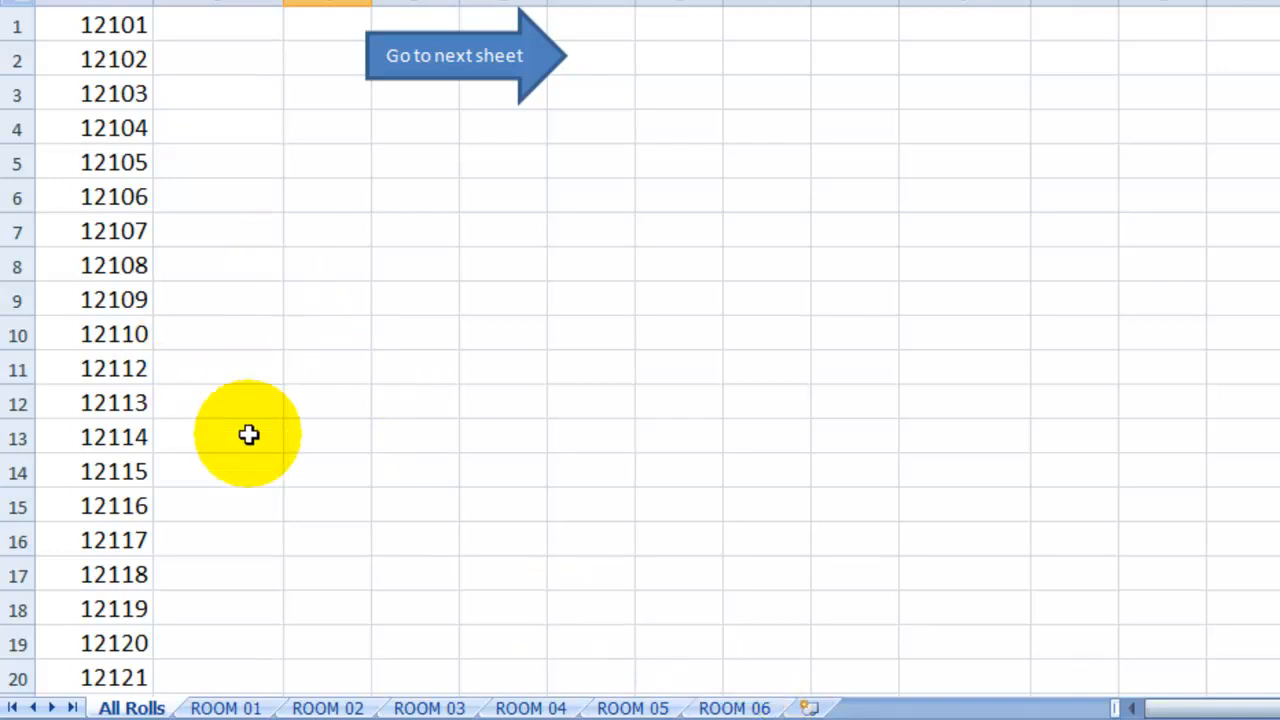
{"action": "left_click", "coordinate": [735, 708]}
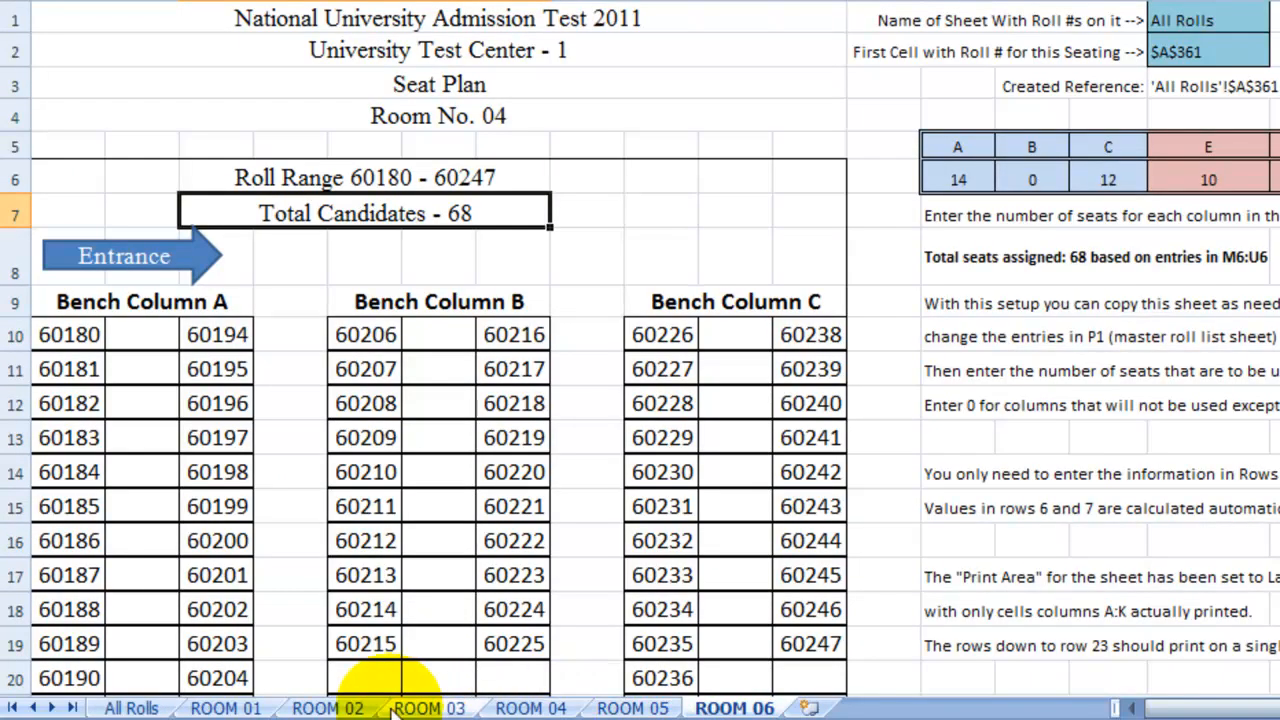
{"action": "left_click", "coordinate": [131, 708]}
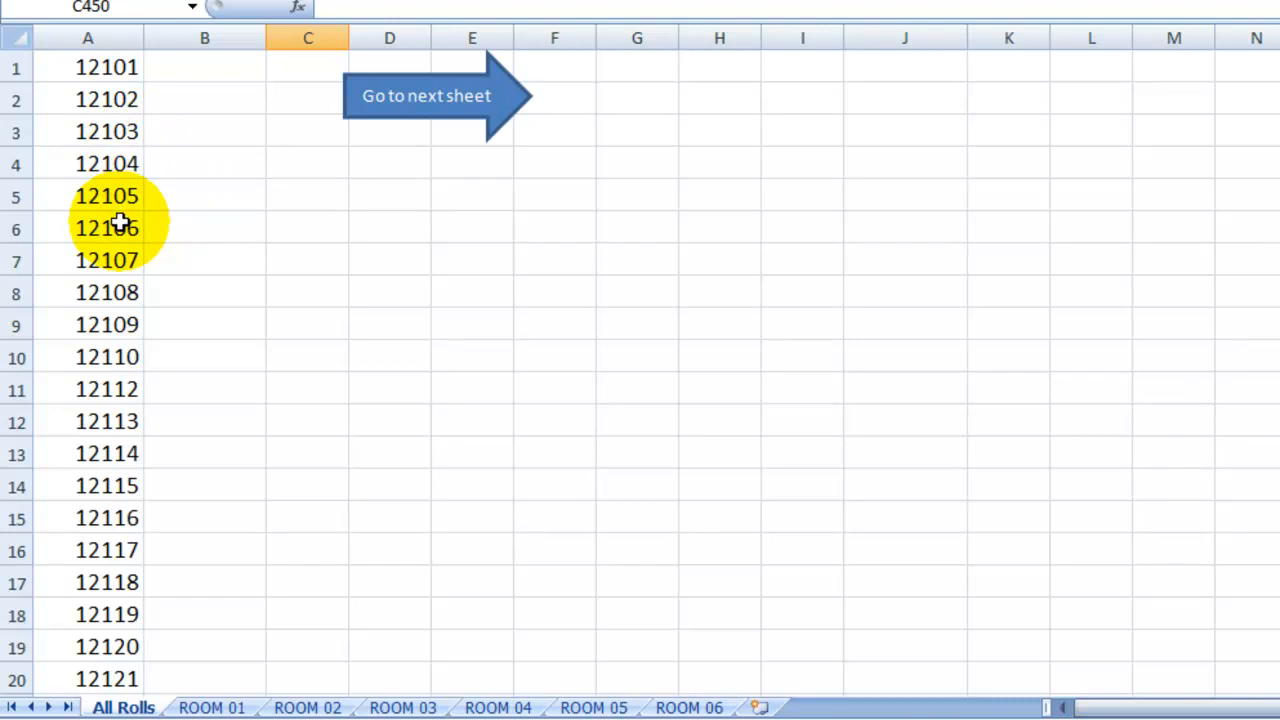
{"action": "left_click", "coordinate": [235, 707]}
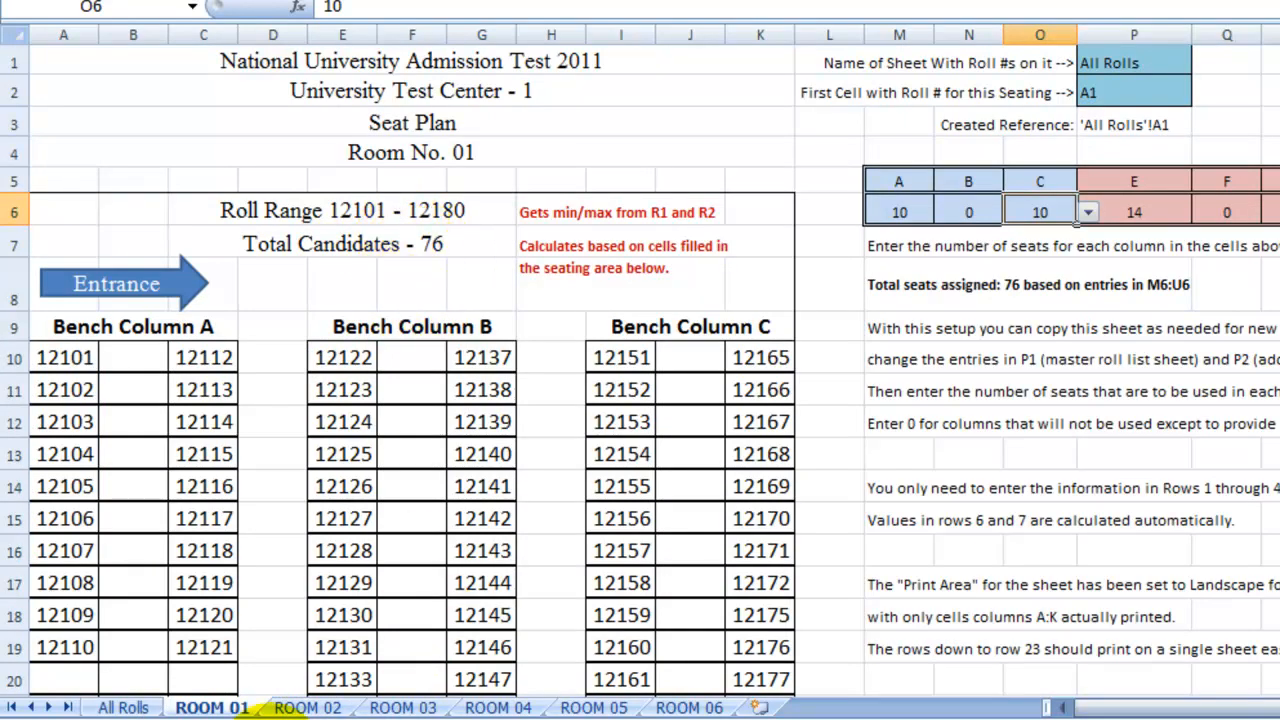
{"action": "left_click", "coordinate": [118, 704]}
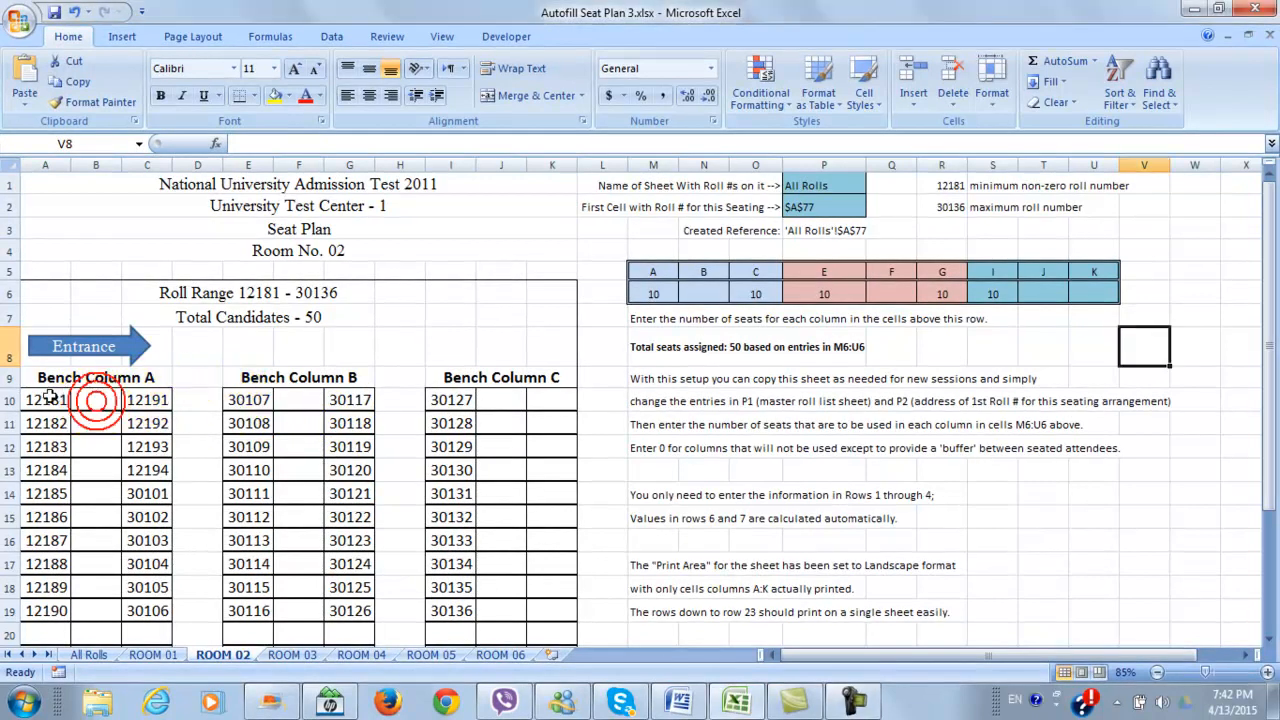
Examine the ROOM 02 seating chart, from its first row of seats across all three bench columns down to row 23
{"action": "left_click_drag", "start_coordinate": [40, 400], "coordinate": [531, 409]}
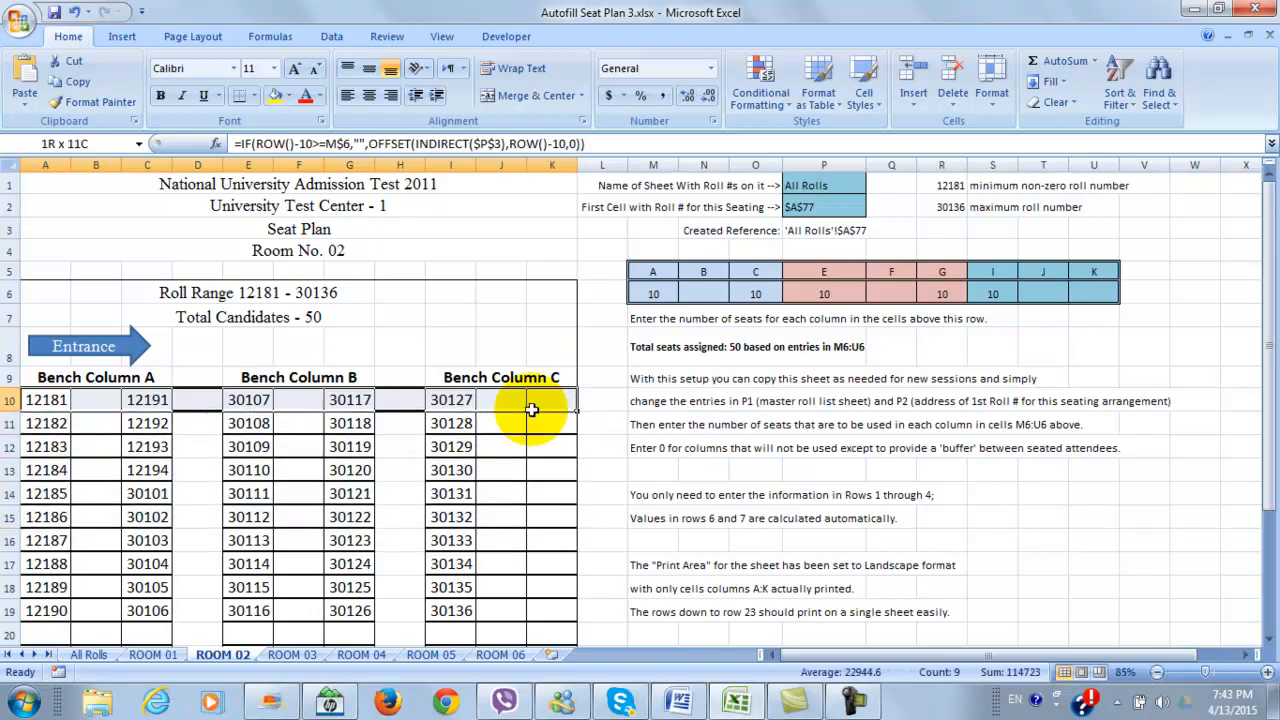
{"action": "left_click", "coordinate": [503, 443]}
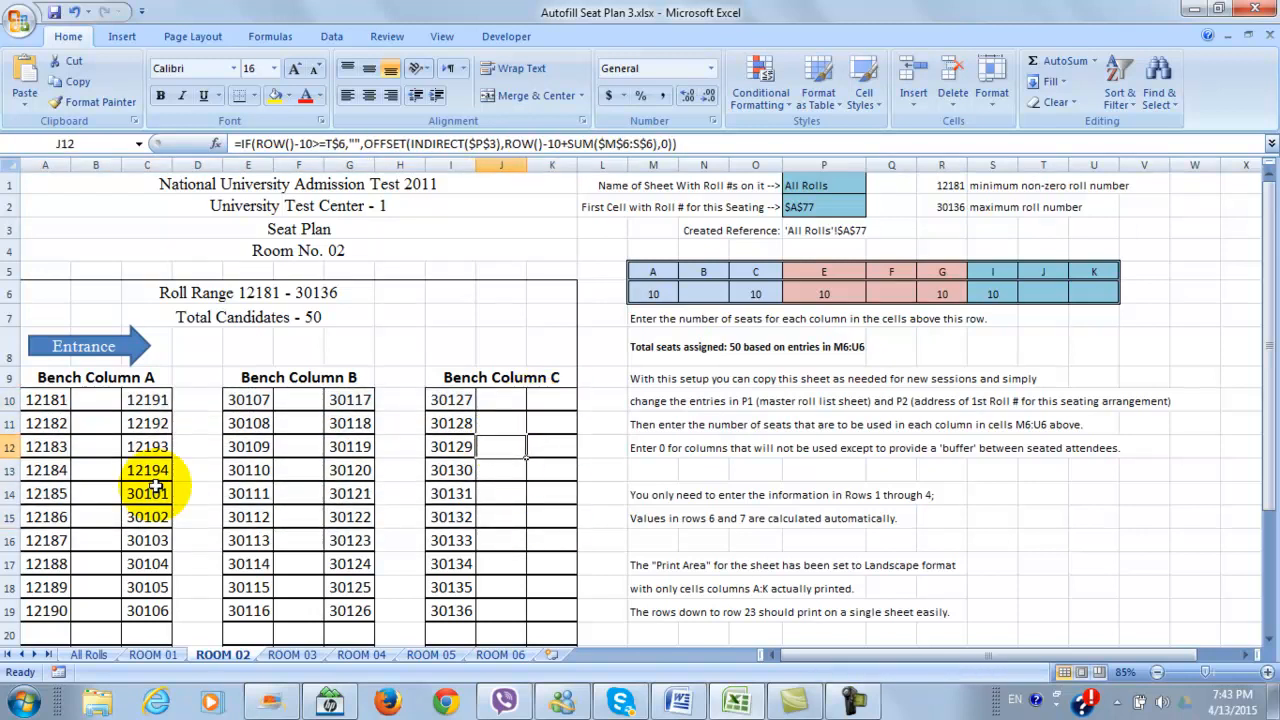
{"action": "scroll", "coordinate": [132, 498], "scroll_direction": "down", "scroll_amount": 1}
{"action": "scroll", "coordinate": [132, 498], "scroll_direction": "down", "scroll_amount": 1}
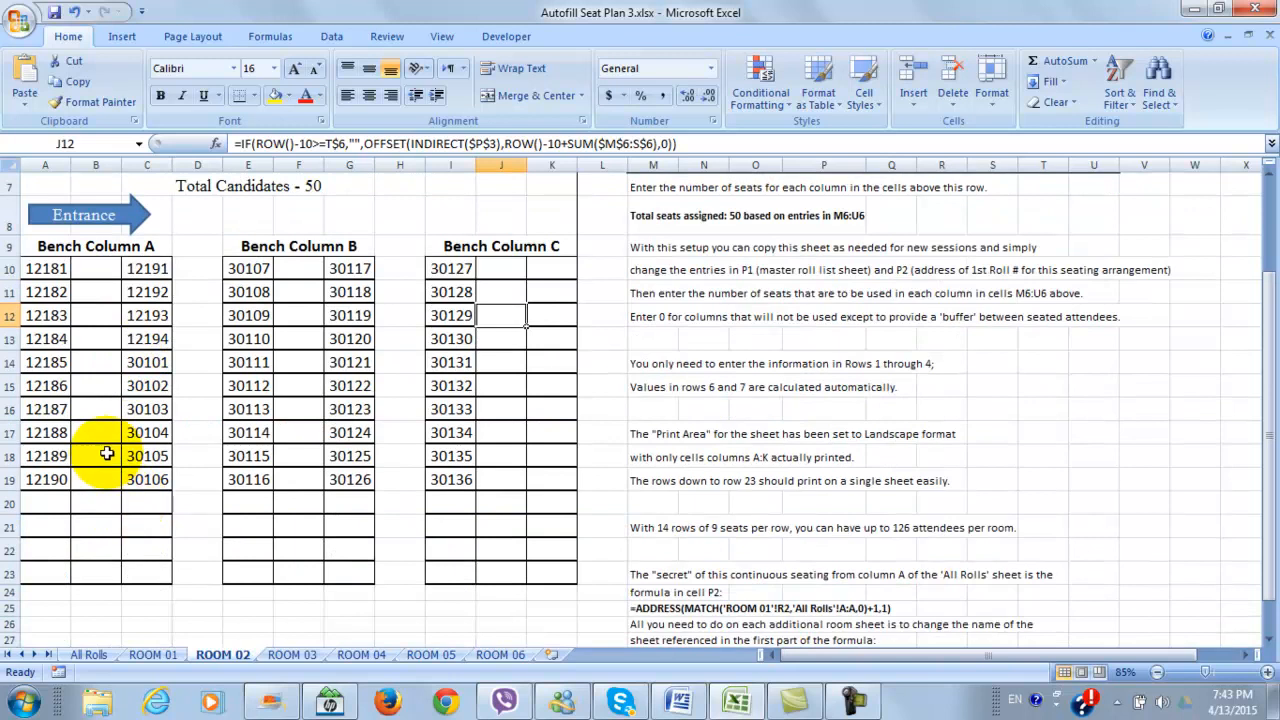
{"action": "scroll", "coordinate": [107, 471], "scroll_direction": "up", "scroll_amount": 2}
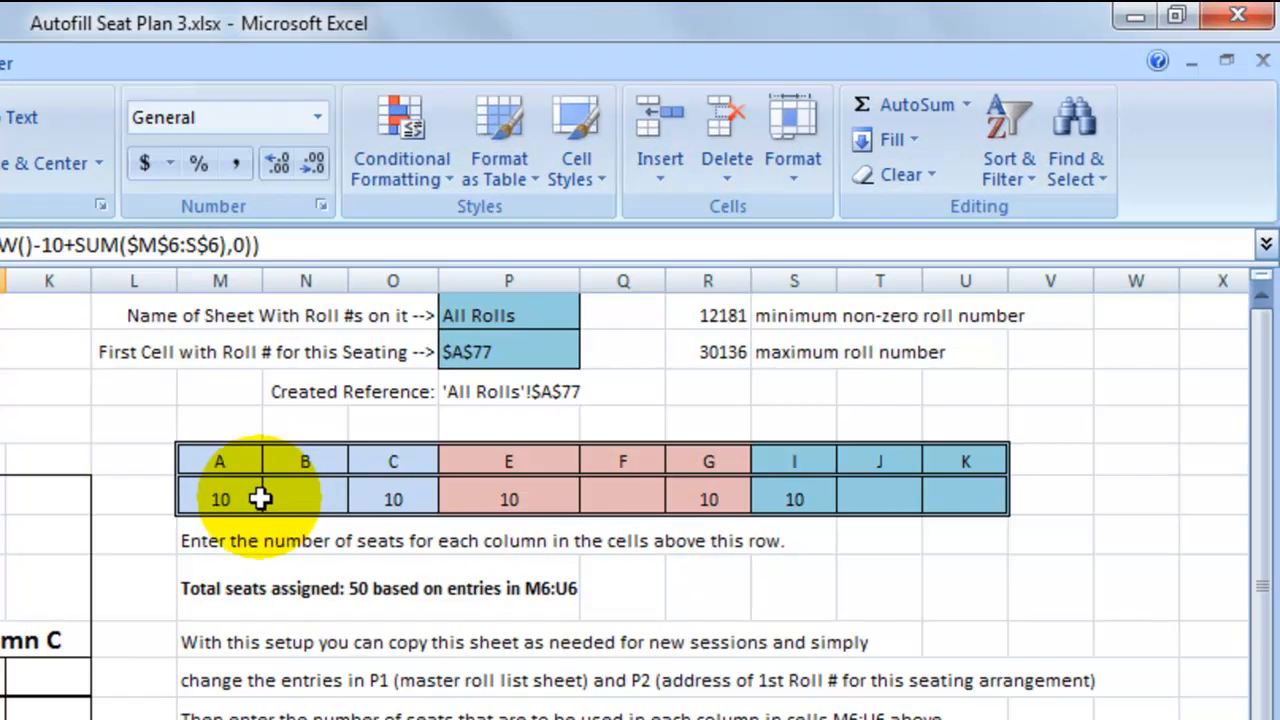
Set the number of seats for column A on ROOM 02 to 14 and check the updated seating chart
{"action": "left_click", "coordinate": [248, 498]}
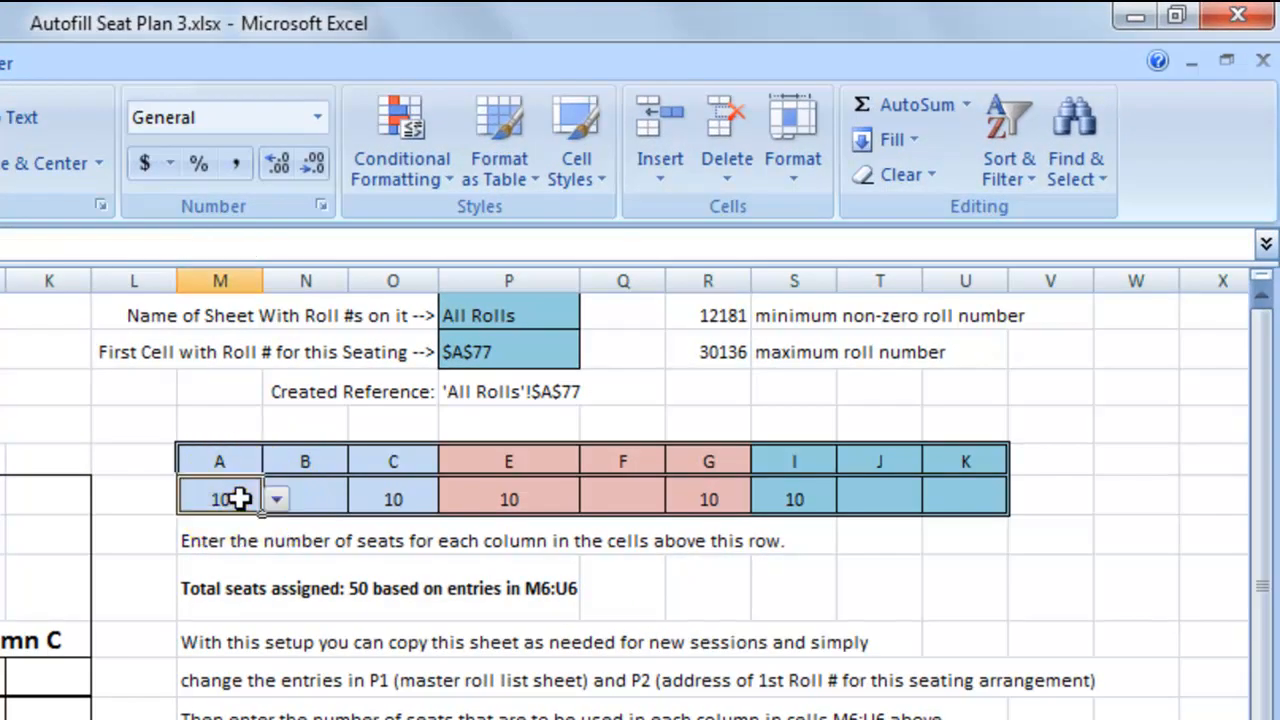
{"action": "left_click", "coordinate": [288, 505]}
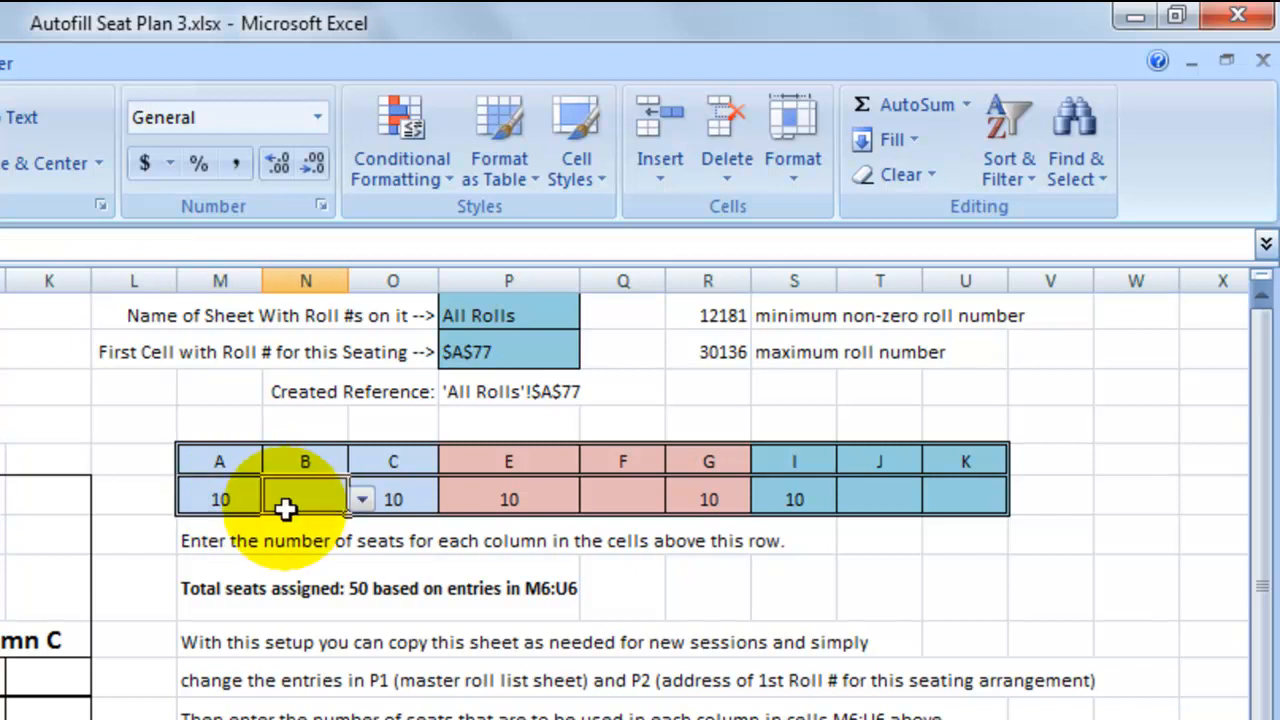
{"action": "left_click", "coordinate": [245, 497]}
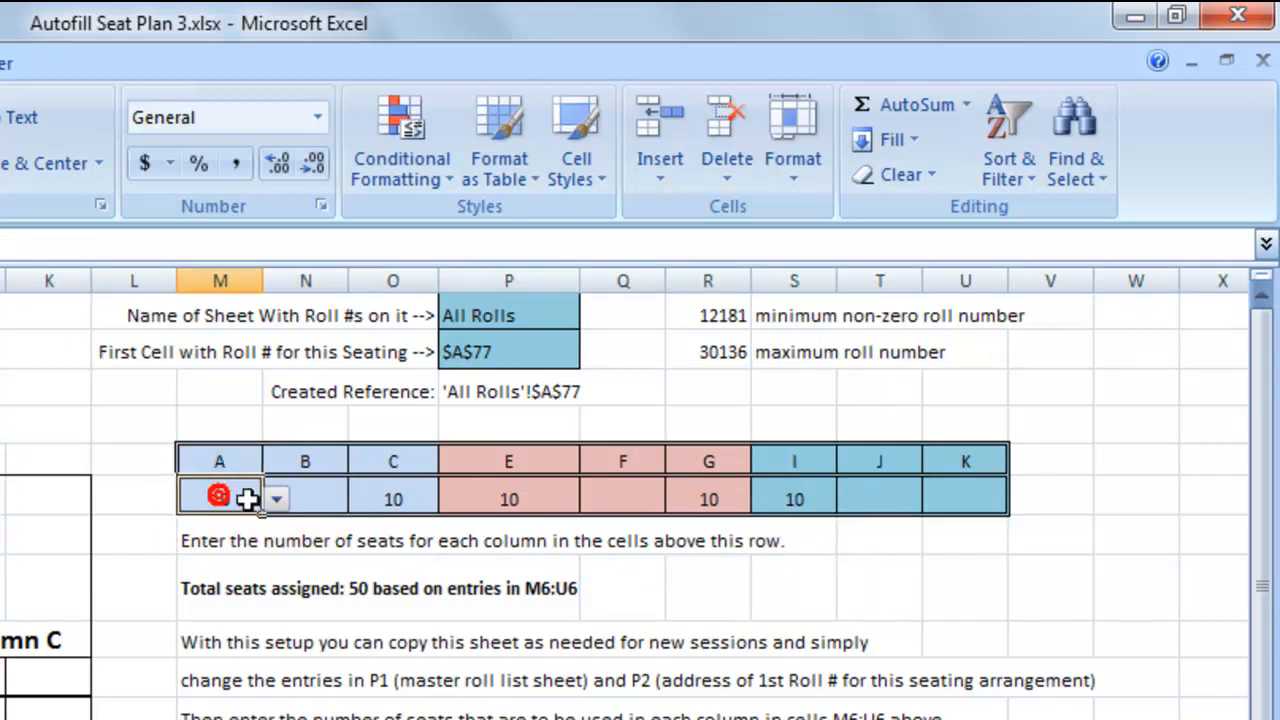
{"action": "left_click", "coordinate": [273, 500]}
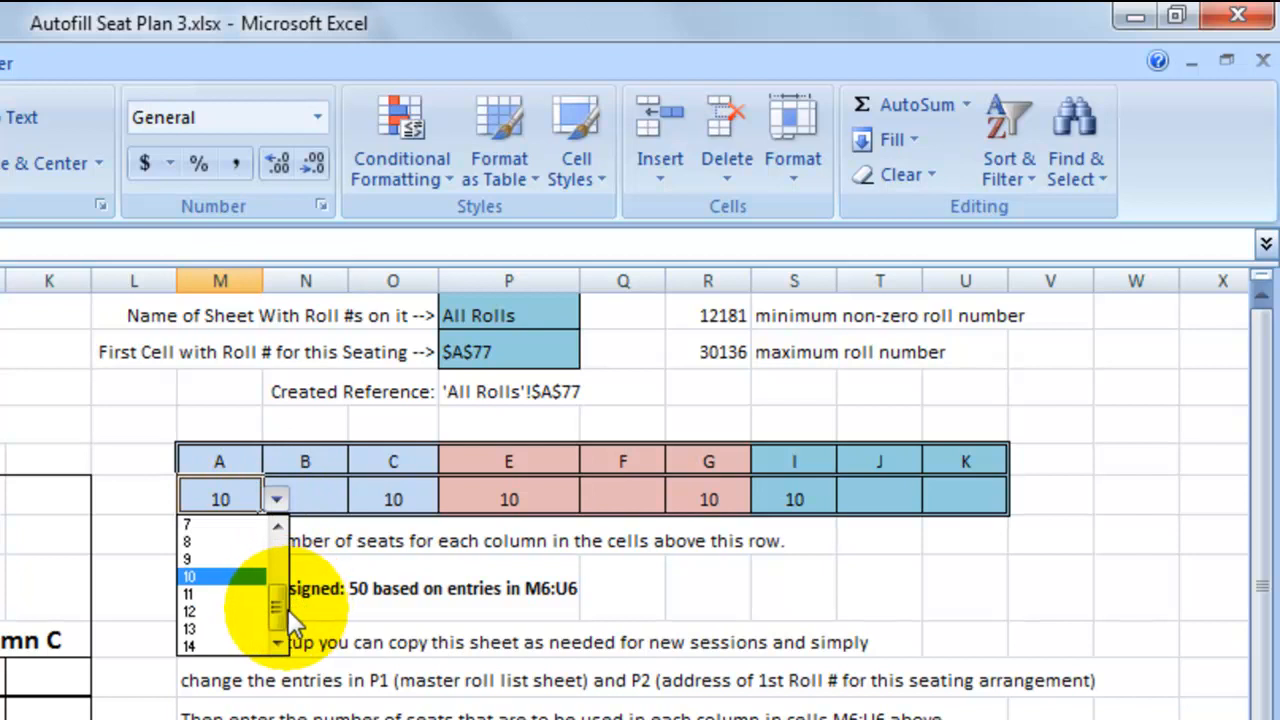
{"action": "left_click", "coordinate": [227, 645]}
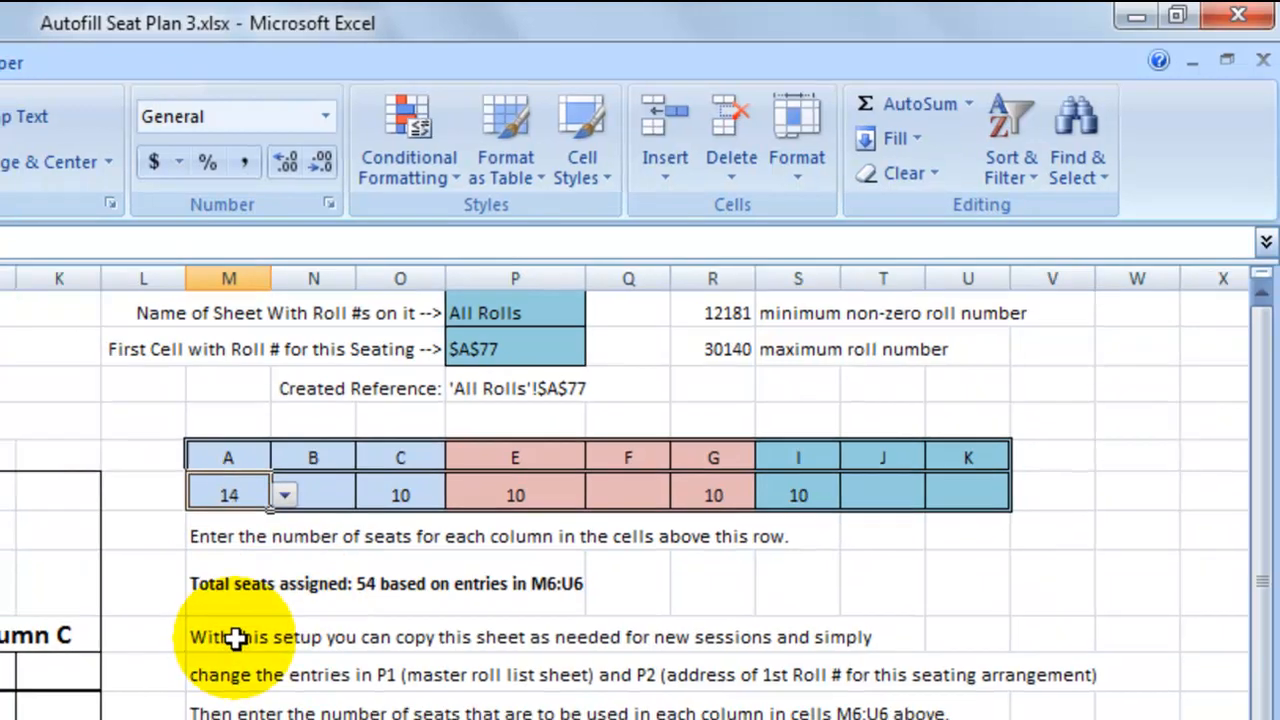
{"action": "scroll", "coordinate": [287, 445], "scroll_direction": "down", "scroll_amount": 3}
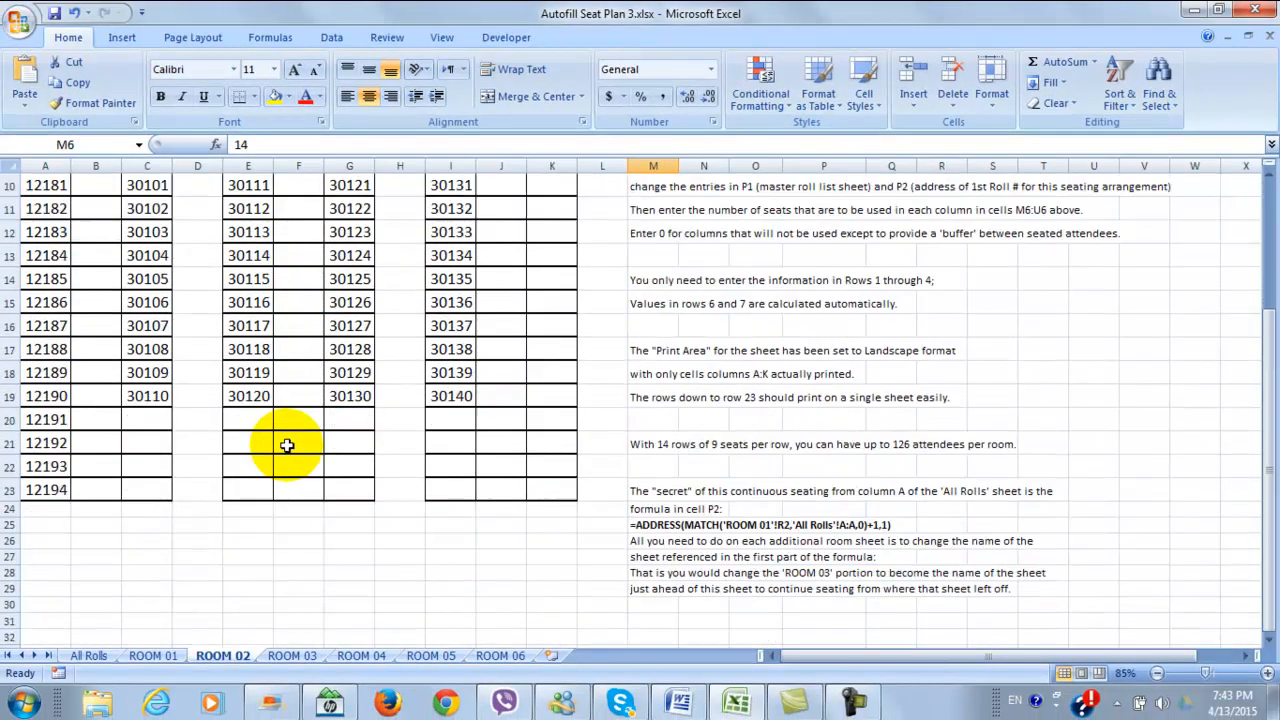
{"action": "scroll", "coordinate": [287, 445], "scroll_direction": "up", "scroll_amount": 3}
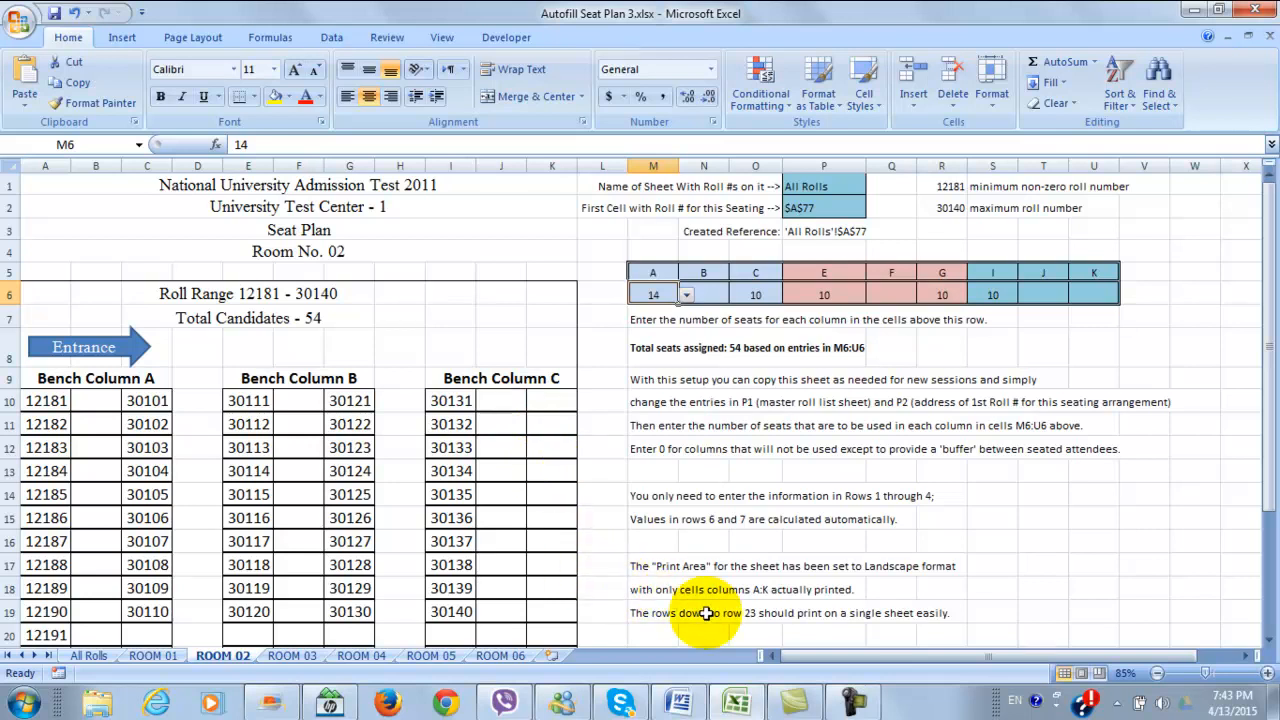
{"action": "left_click", "coordinate": [855, 702]}
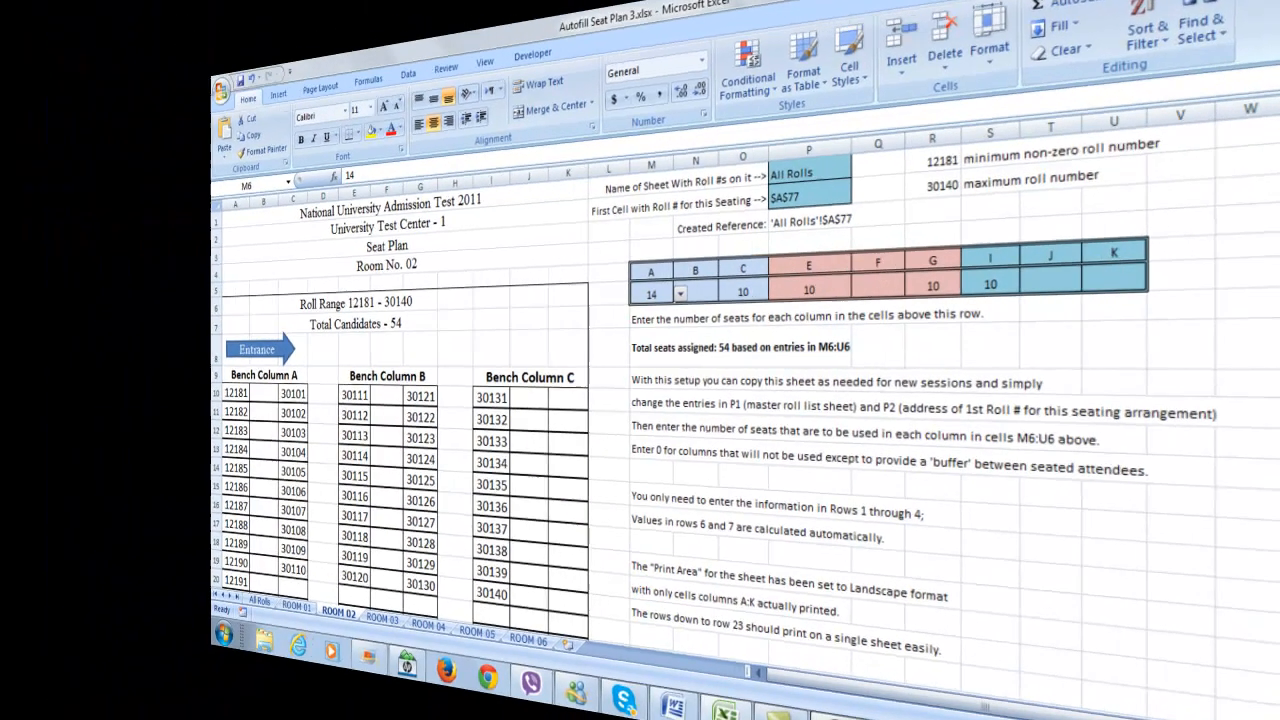